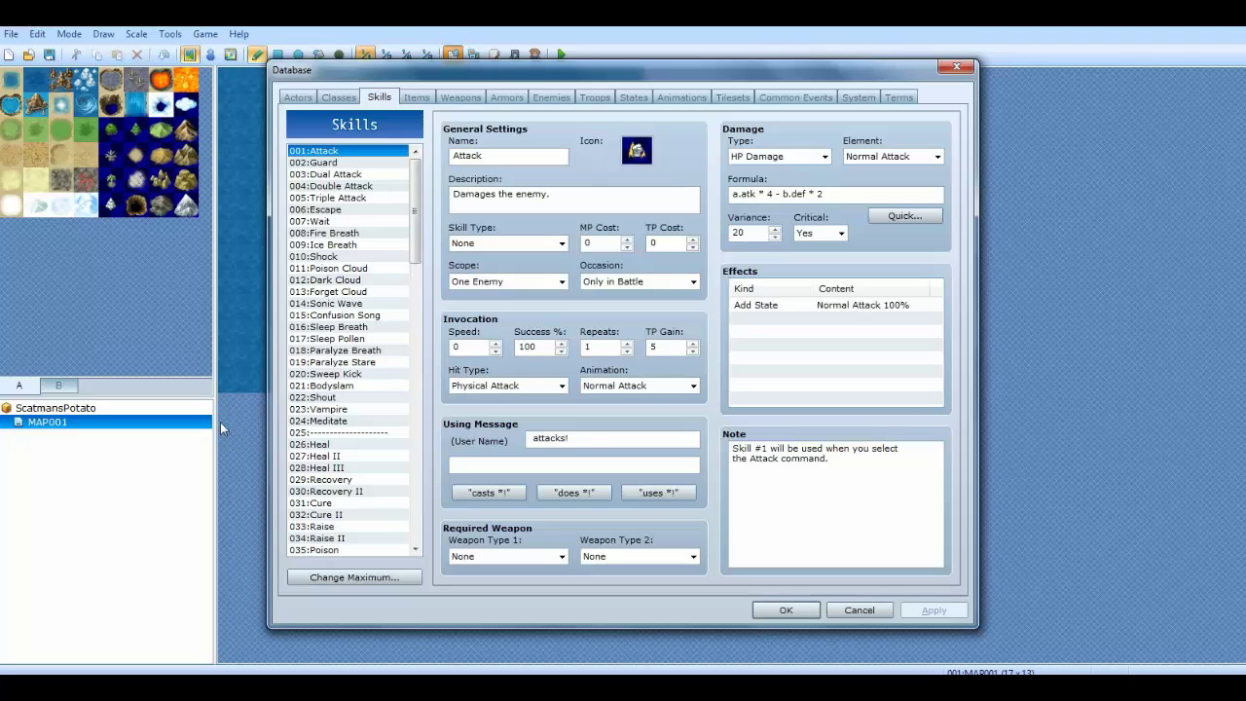
- Examine the settings of the Attack, Double Attack and Heal skills, including the note on Attack
{"action": "left_click", "coordinate": [331, 420]}
{"action": "left_click", "coordinate": [316, 186]}
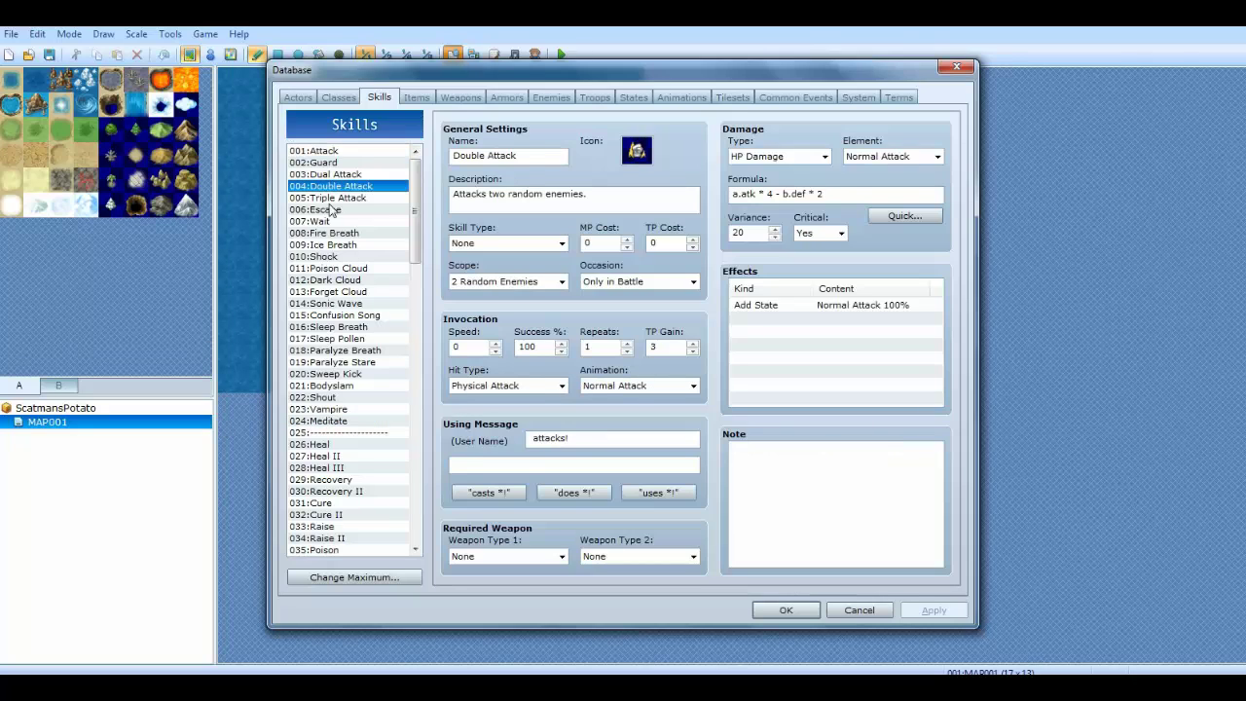
{"action": "key", "text": "Up"}
{"action": "key", "text": "Up"}
{"action": "key", "text": "Up"}
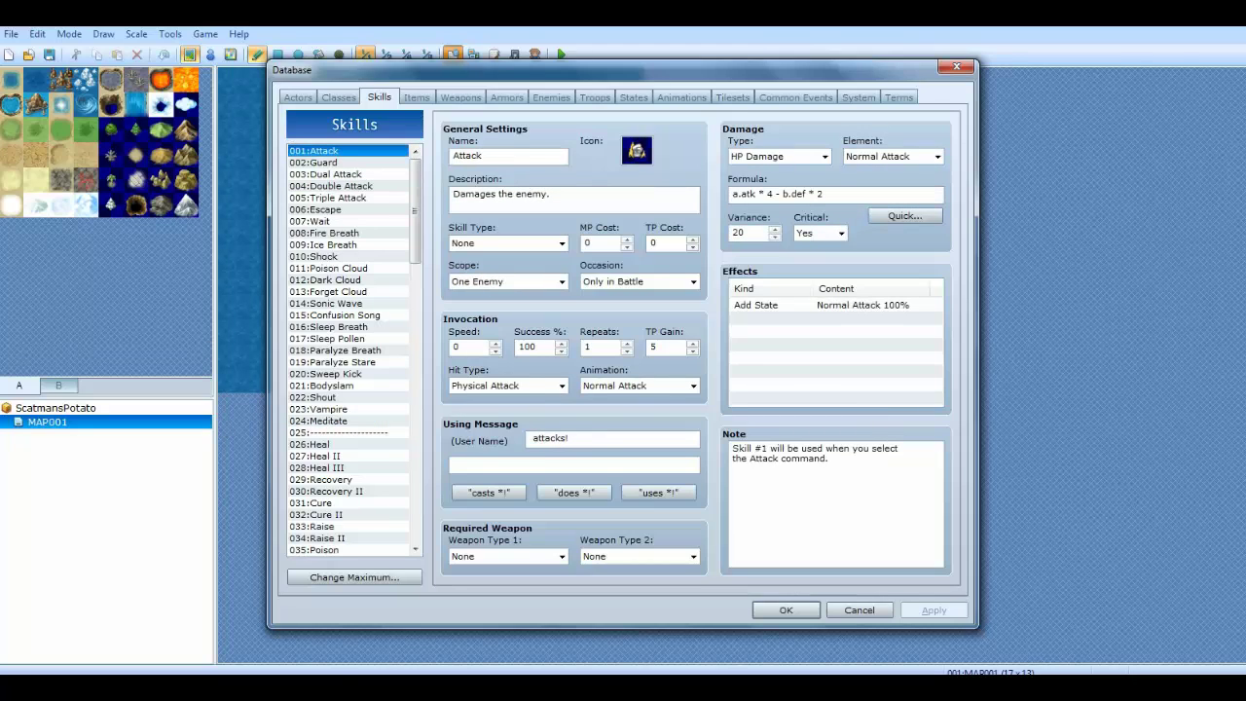
{"action": "left_click_drag", "start_coordinate": [831, 458], "coordinate": [726, 450]}
{"action": "left_click", "coordinate": [829, 459]}
{"action": "left_click_drag", "start_coordinate": [411, 210], "coordinate": [410, 274]}
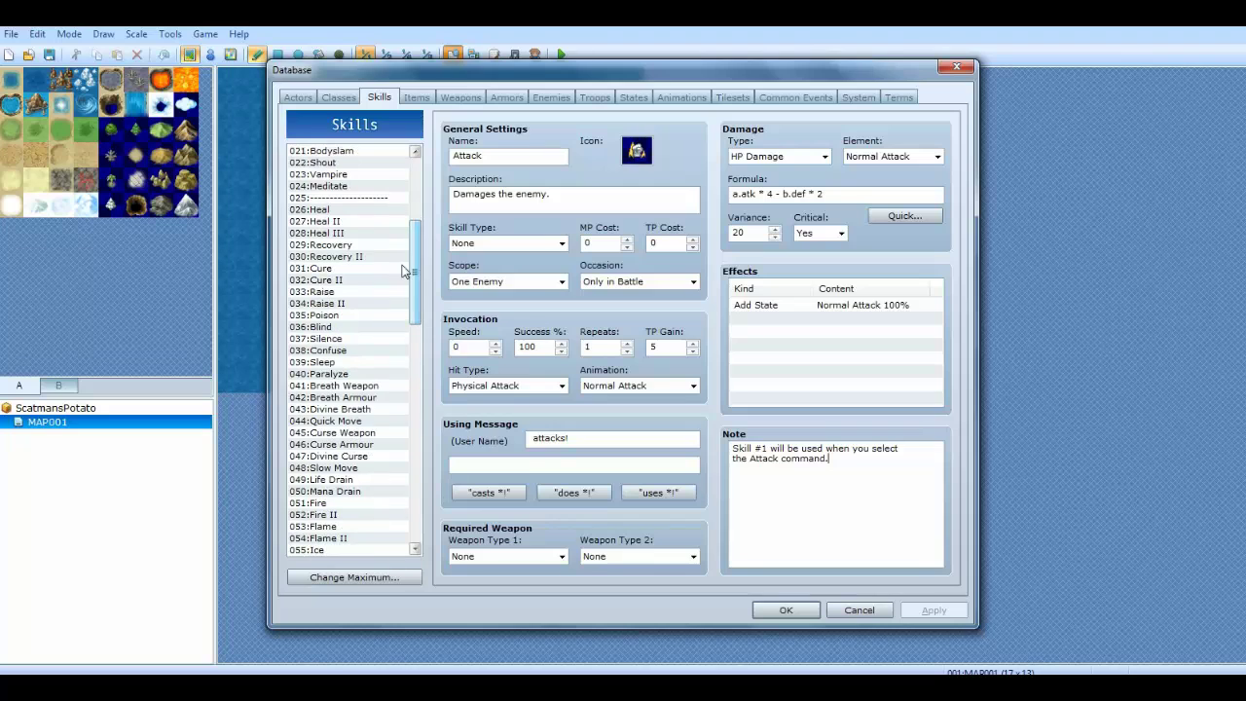
{"action": "left_click", "coordinate": [364, 210]}
{"action": "scroll", "coordinate": [404, 253], "scroll_direction": "up", "scroll_amount": 7}
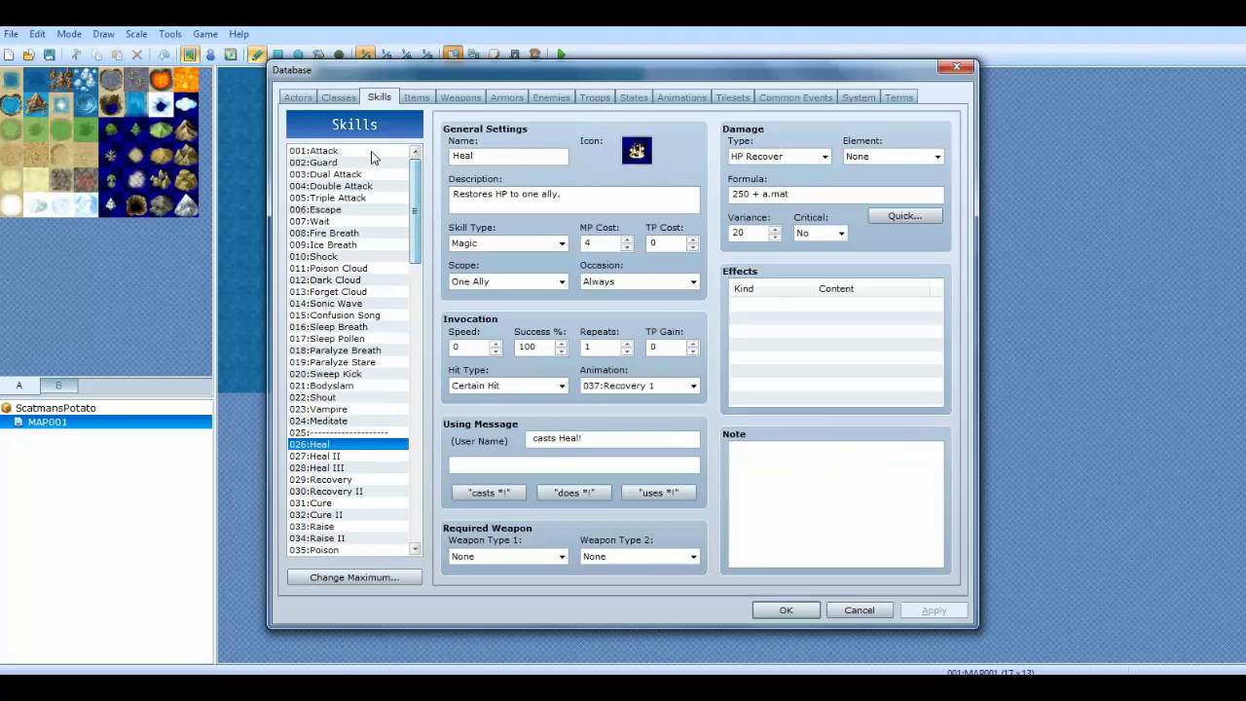
{"action": "left_click", "coordinate": [371, 152]}
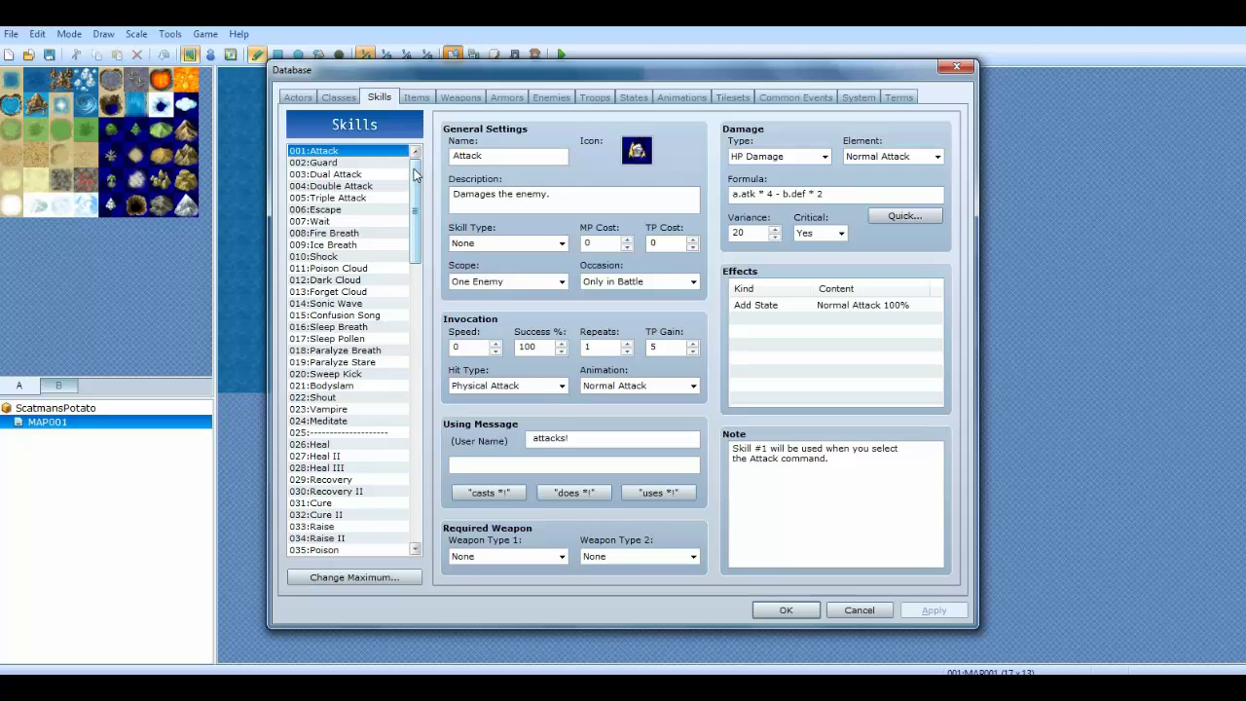
- Read the note on the Guard skill and look through the rest of the skill list
{"action": "left_click", "coordinate": [320, 163]}
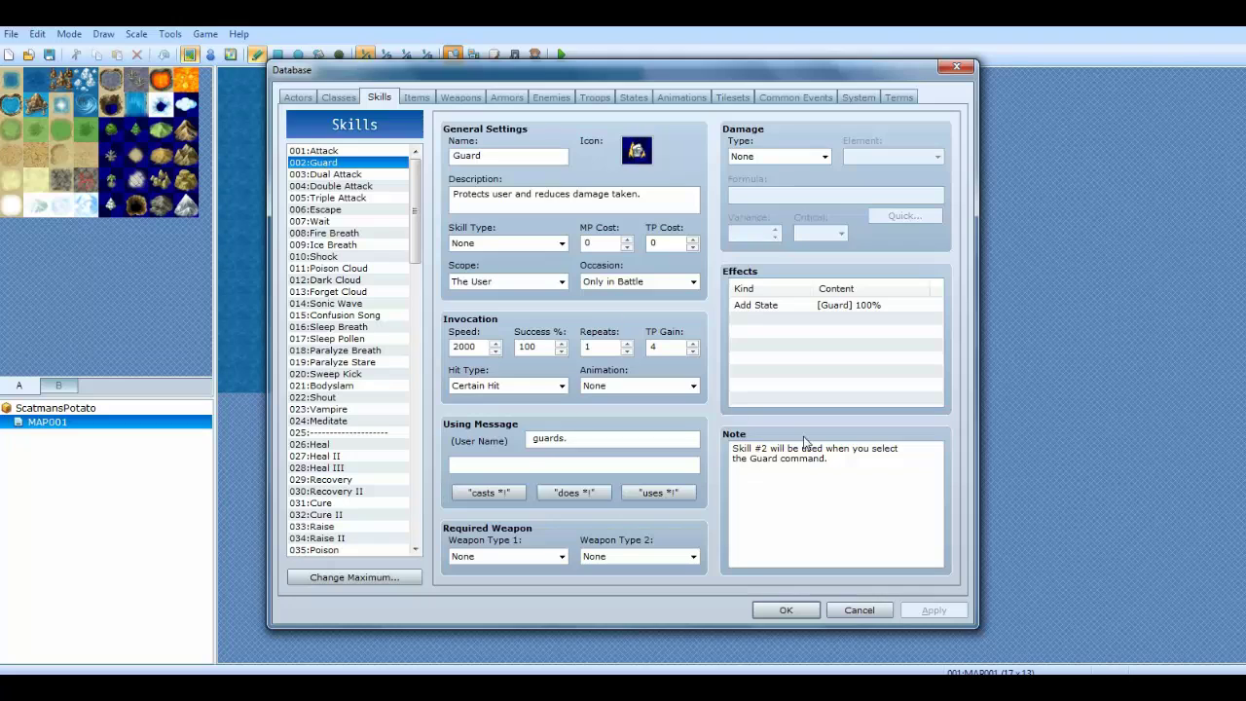
{"action": "left_click", "coordinate": [829, 458]}
{"action": "left_click_drag", "start_coordinate": [828, 457], "coordinate": [695, 449]}
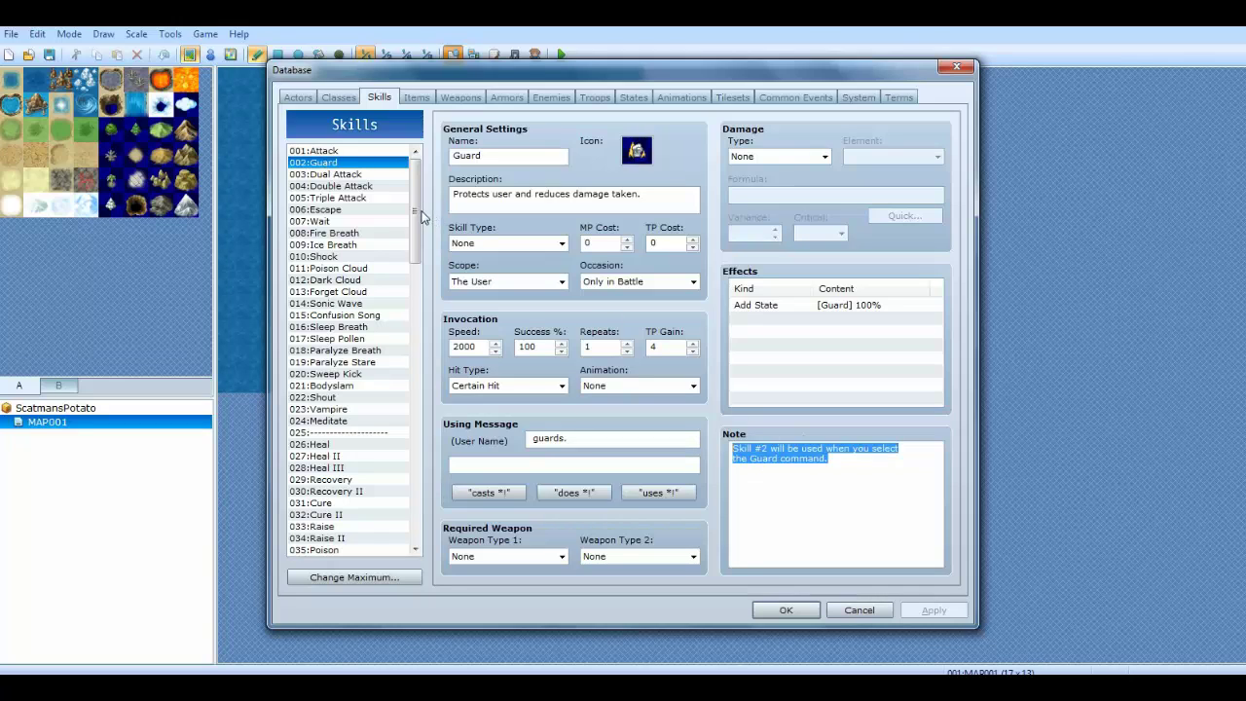
{"action": "left_click_drag", "start_coordinate": [421, 216], "coordinate": [429, 346]}
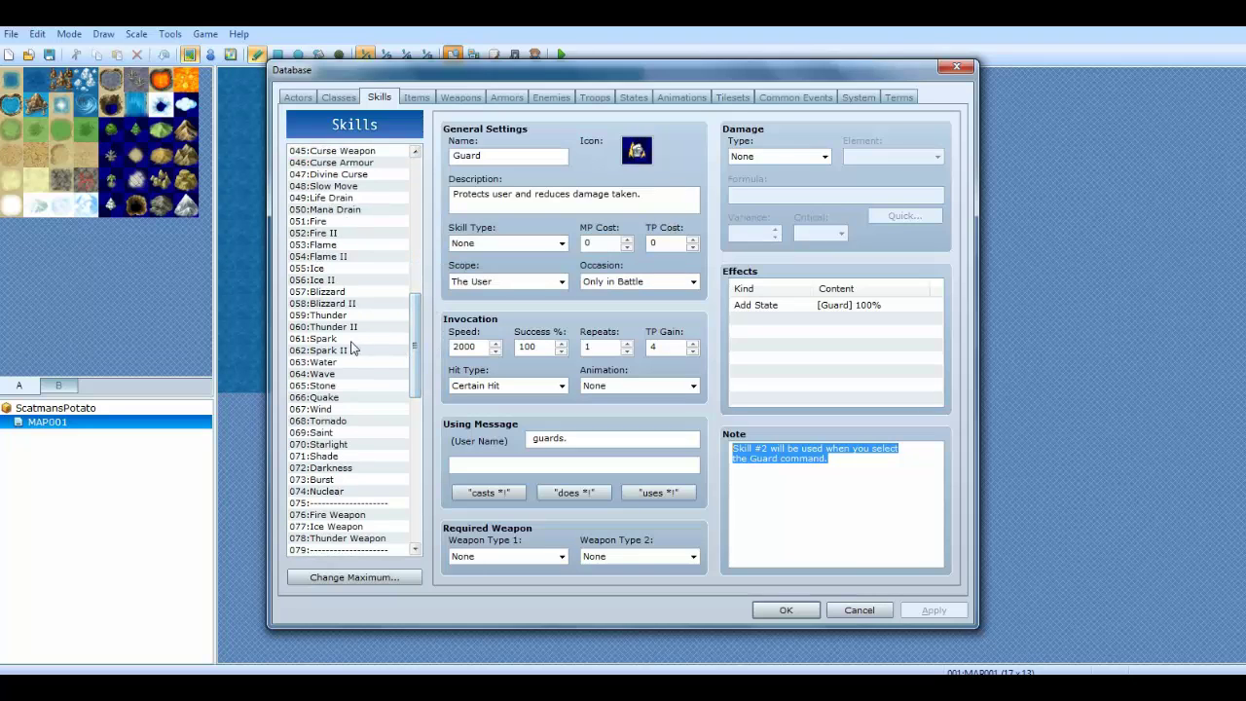
{"action": "left_click_drag", "start_coordinate": [421, 351], "coordinate": [400, 163]}
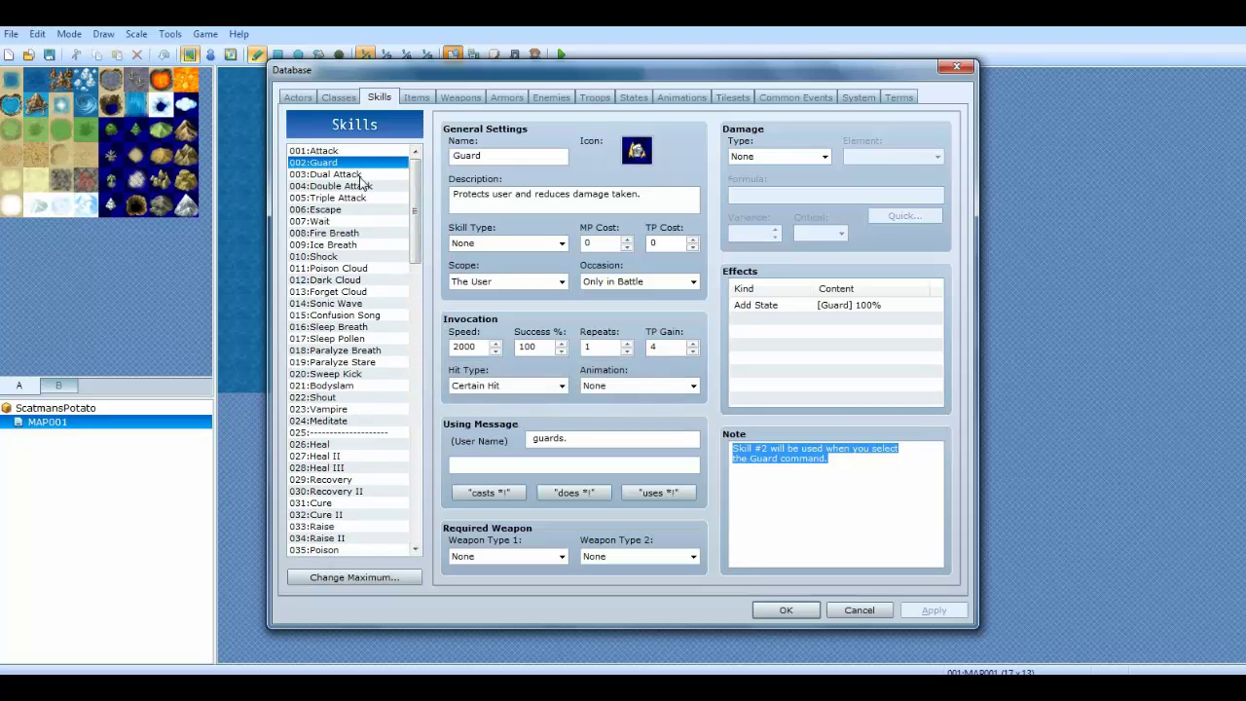
{"action": "left_click", "coordinate": [334, 151]}
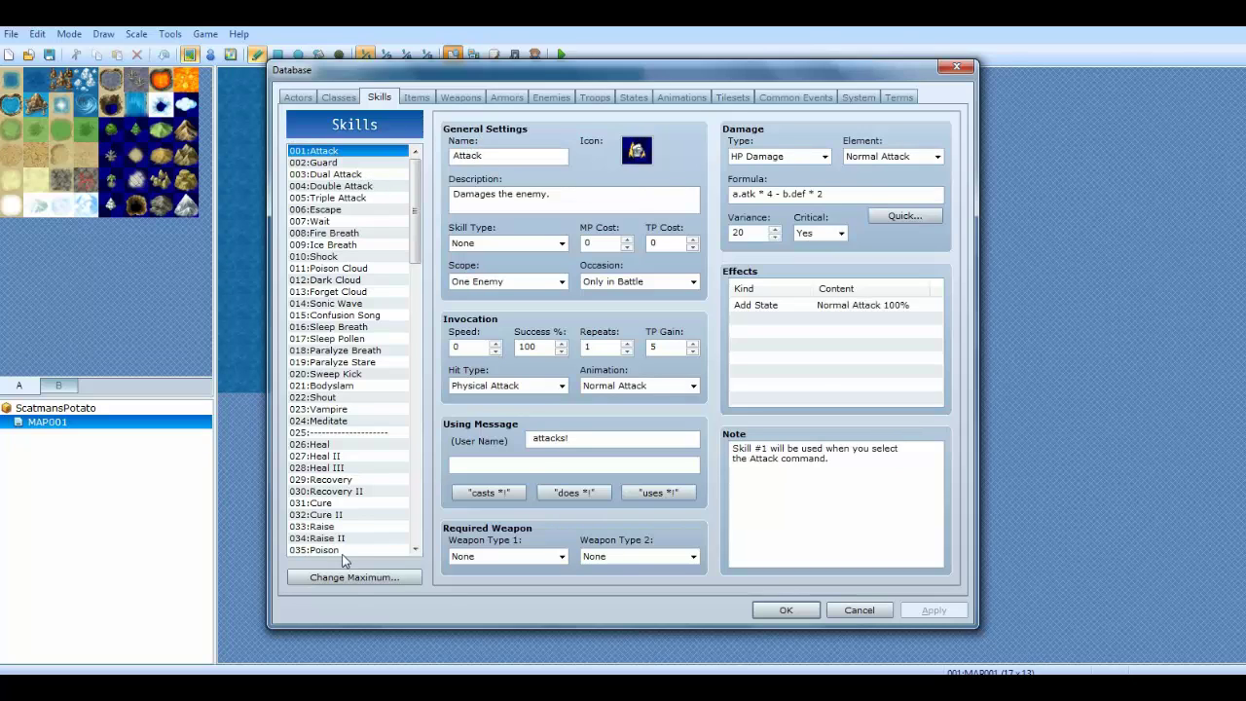
- Confirm a skill maximum of 127 and name the empty skill 127 "Bunchie Swag"
{"action": "left_click", "coordinate": [352, 577]}
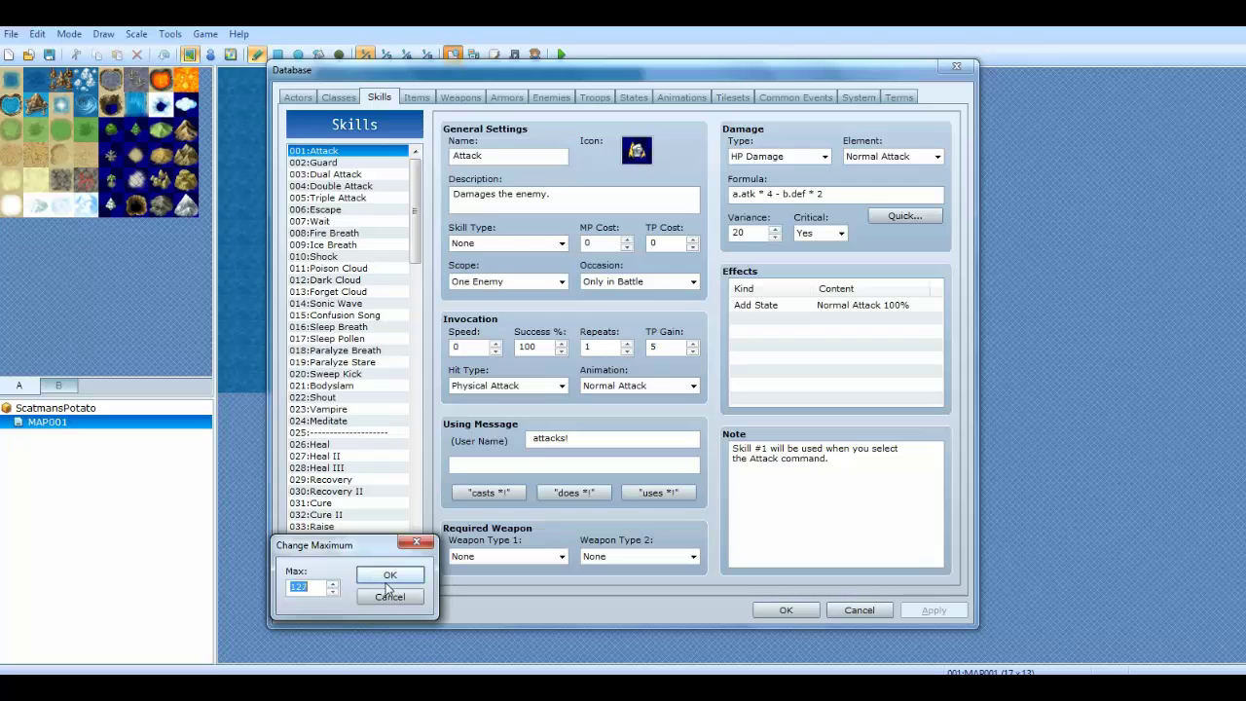
{"action": "left_click", "coordinate": [389, 575]}
{"action": "left_click_drag", "start_coordinate": [412, 250], "coordinate": [422, 546]}
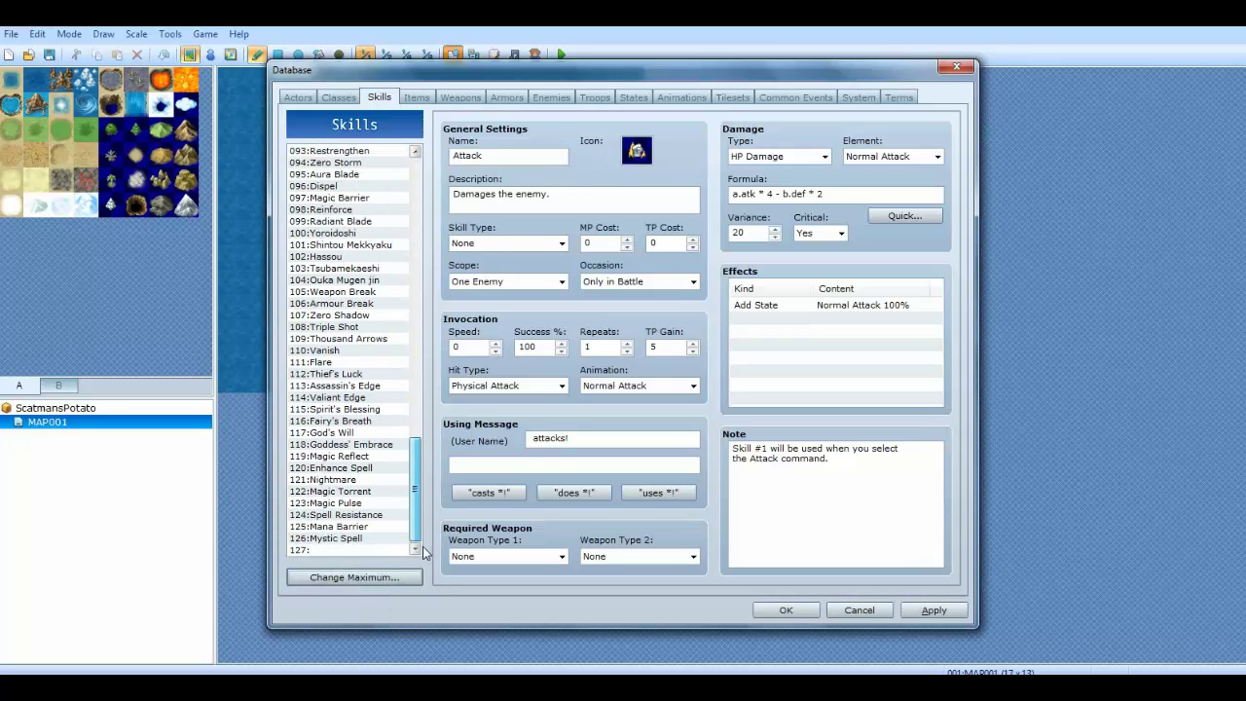
{"action": "left_click", "coordinate": [319, 550]}
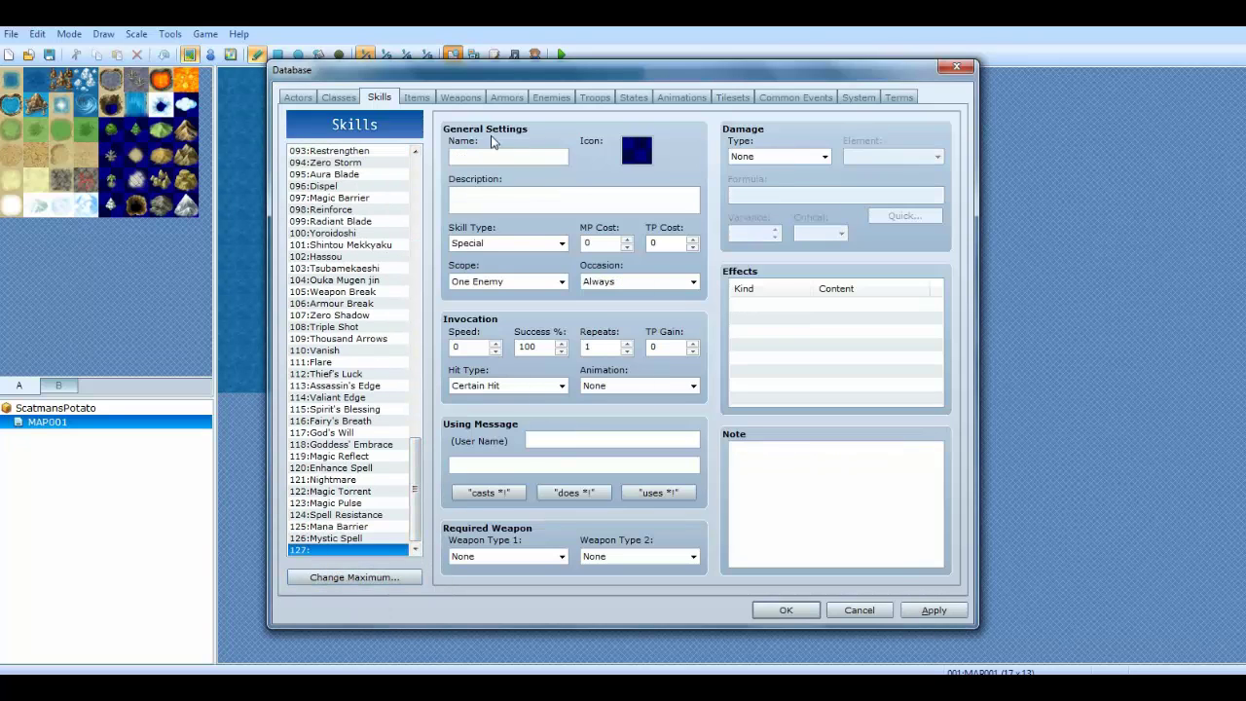
{"action": "left_click", "coordinate": [452, 155]}
{"action": "type", "text": "Bunchie Swag"}
- Assign an equipment icon from the lower rows of the icon set to the Bunchie Swag skill
{"action": "double_click", "coordinate": [639, 151]}
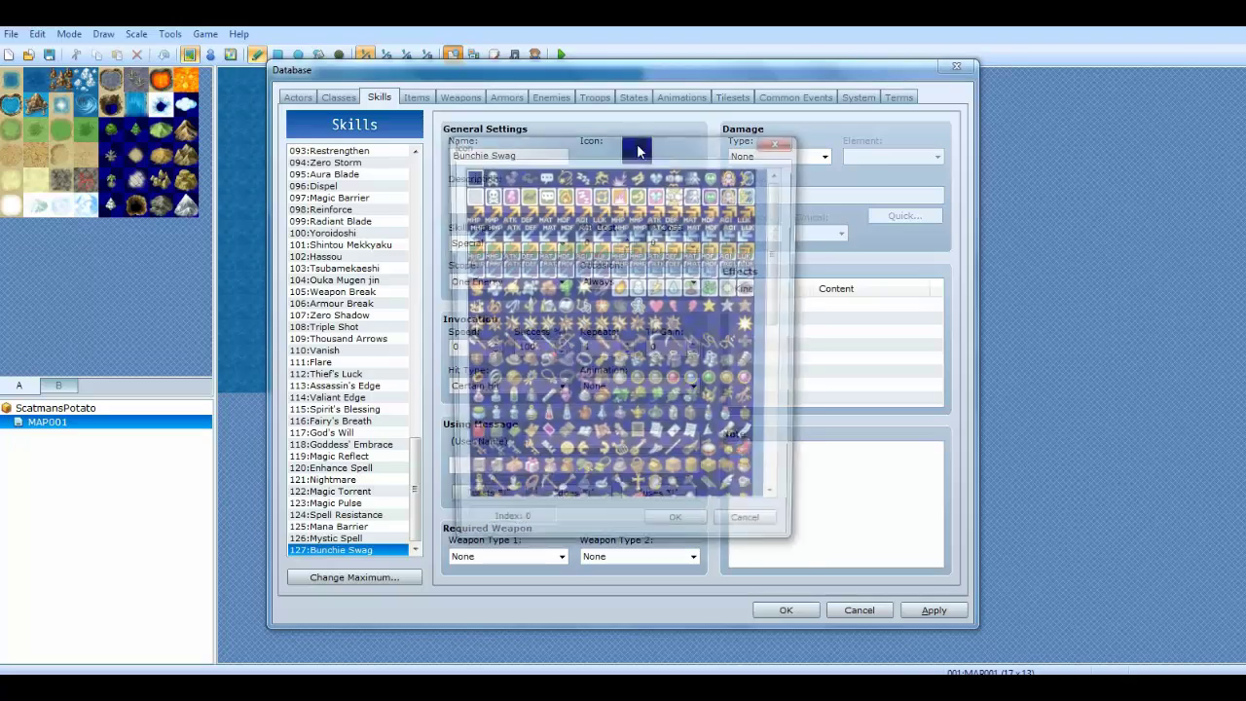
{"action": "left_click_drag", "start_coordinate": [657, 131], "coordinate": [905, 116]}
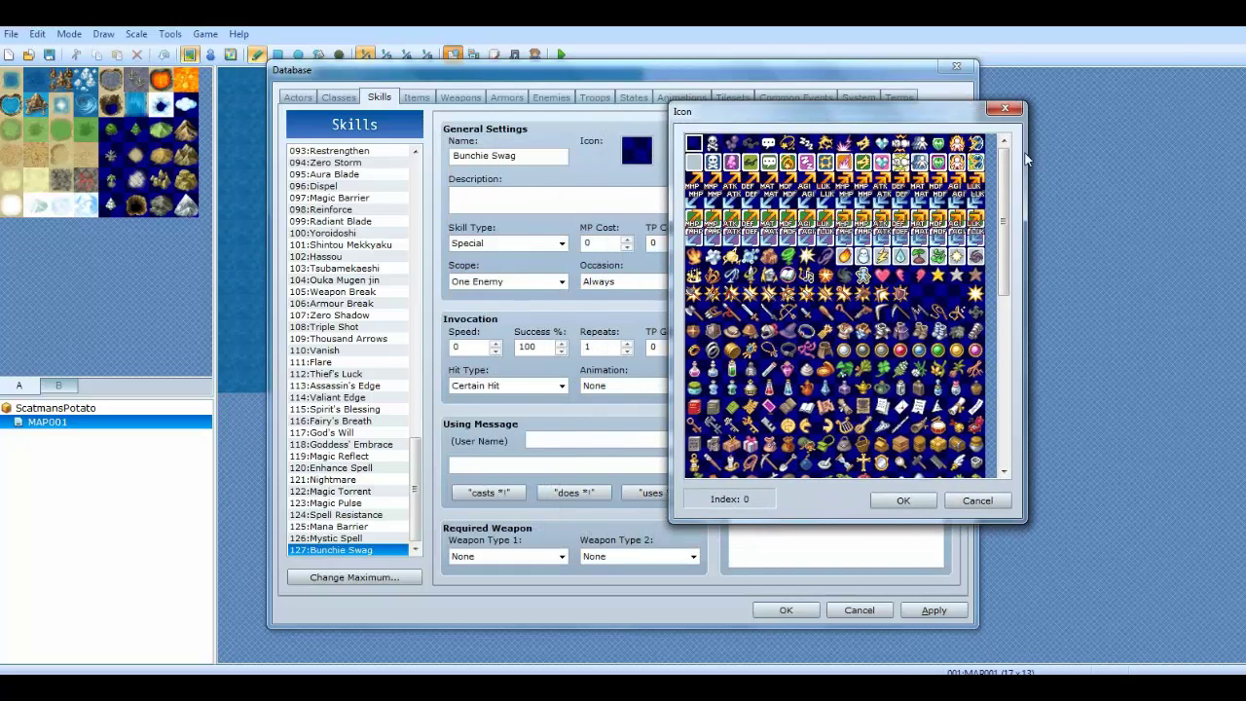
{"action": "left_click_drag", "start_coordinate": [1013, 177], "coordinate": [1028, 353]}
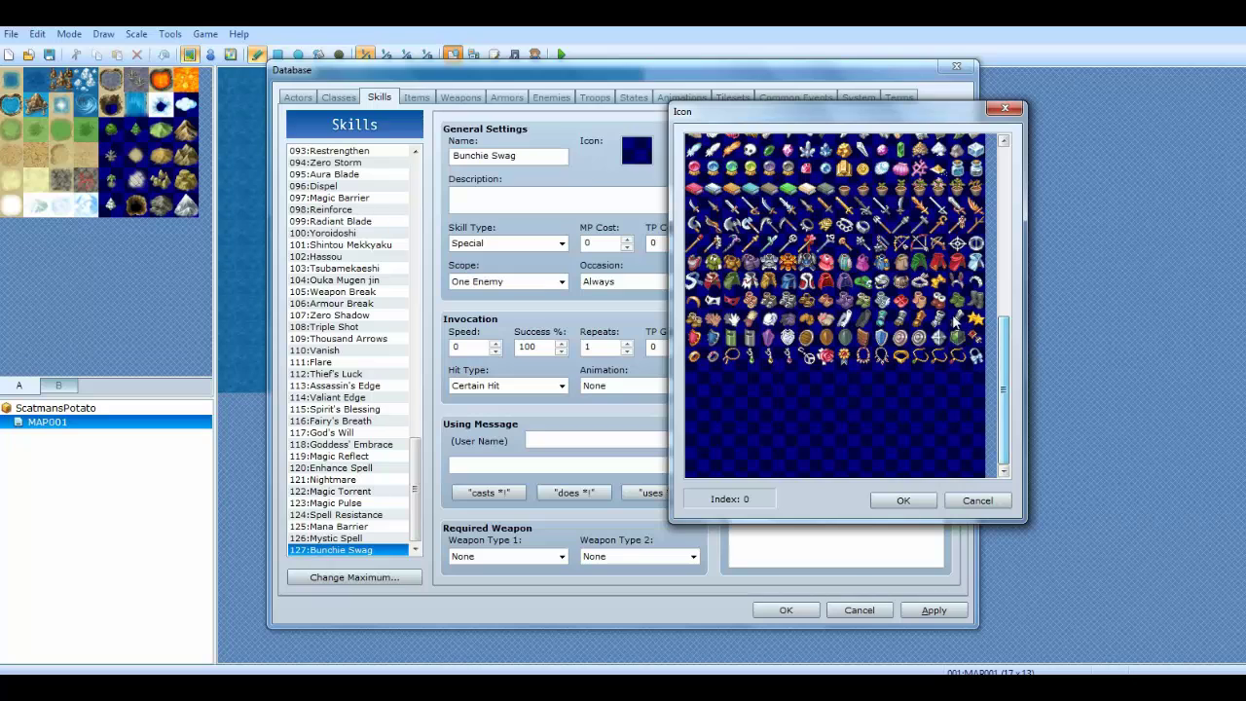
{"action": "left_click", "coordinate": [881, 280]}
{"action": "left_click", "coordinate": [903, 499]}
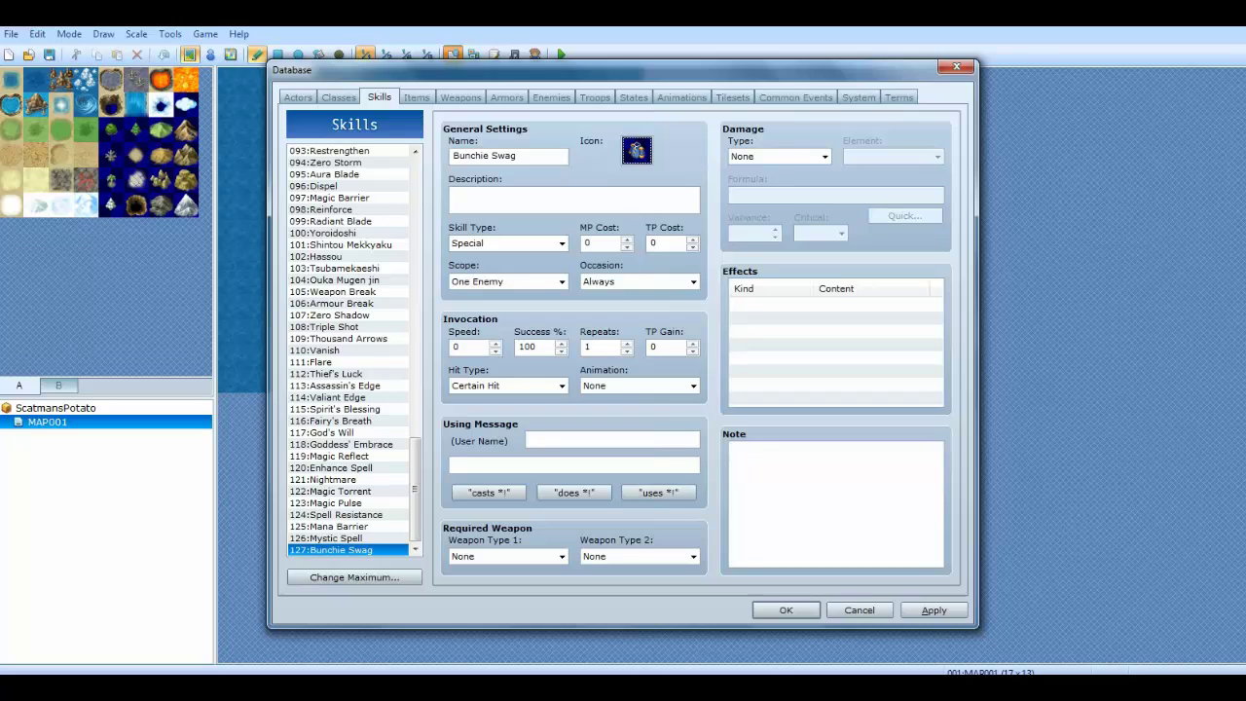
- Enter the skill description "Has loads of bunchies with swag stickers all over it."
{"action": "left_click", "coordinate": [454, 194]}
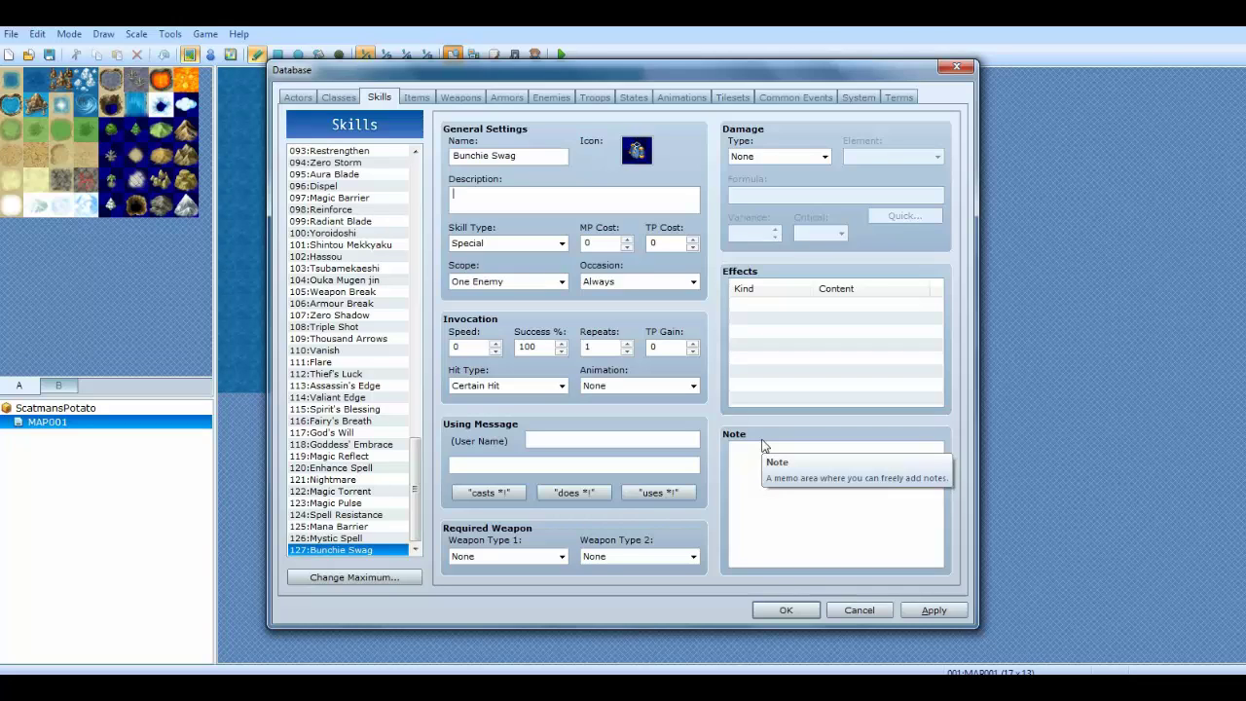
{"action": "type", "text": "Has loads of bunchies with sw"}
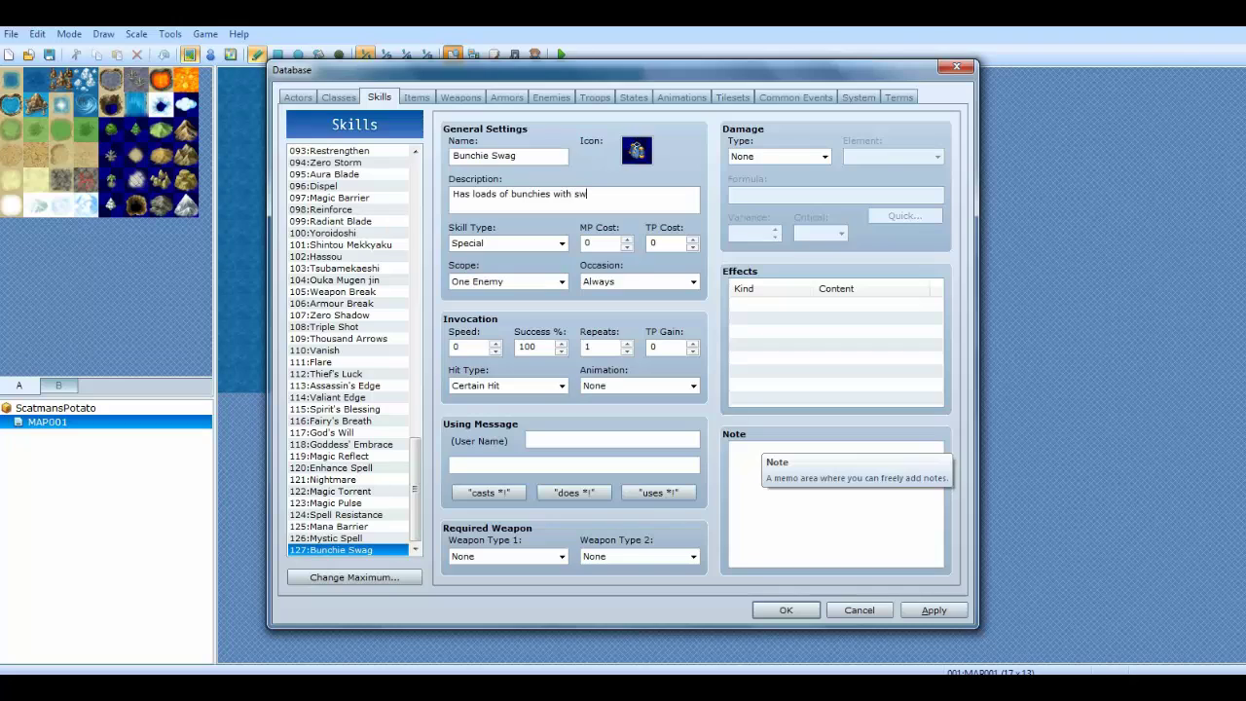
{"action": "type", "text": "ag stickers all over it."}
- Keep Special as the skill type of Bunchie Swag and set its MP cost to 5
{"action": "left_click", "coordinate": [519, 244]}
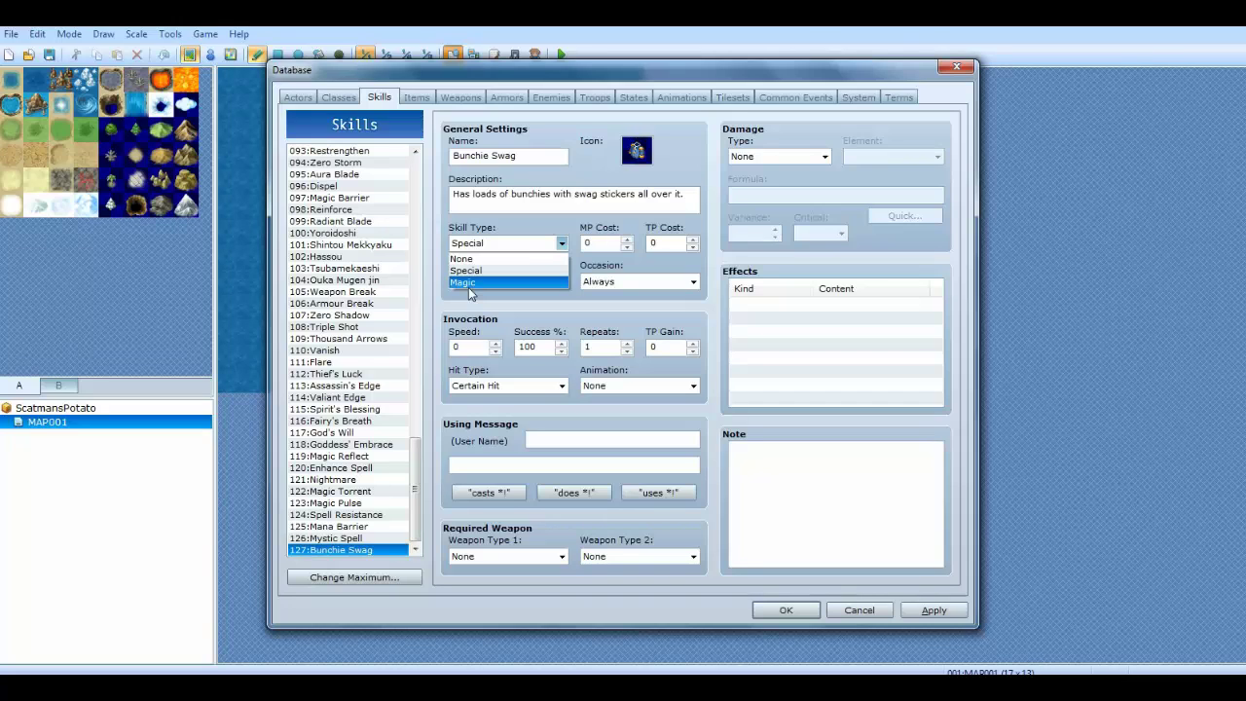
{"action": "left_click", "coordinate": [587, 319]}
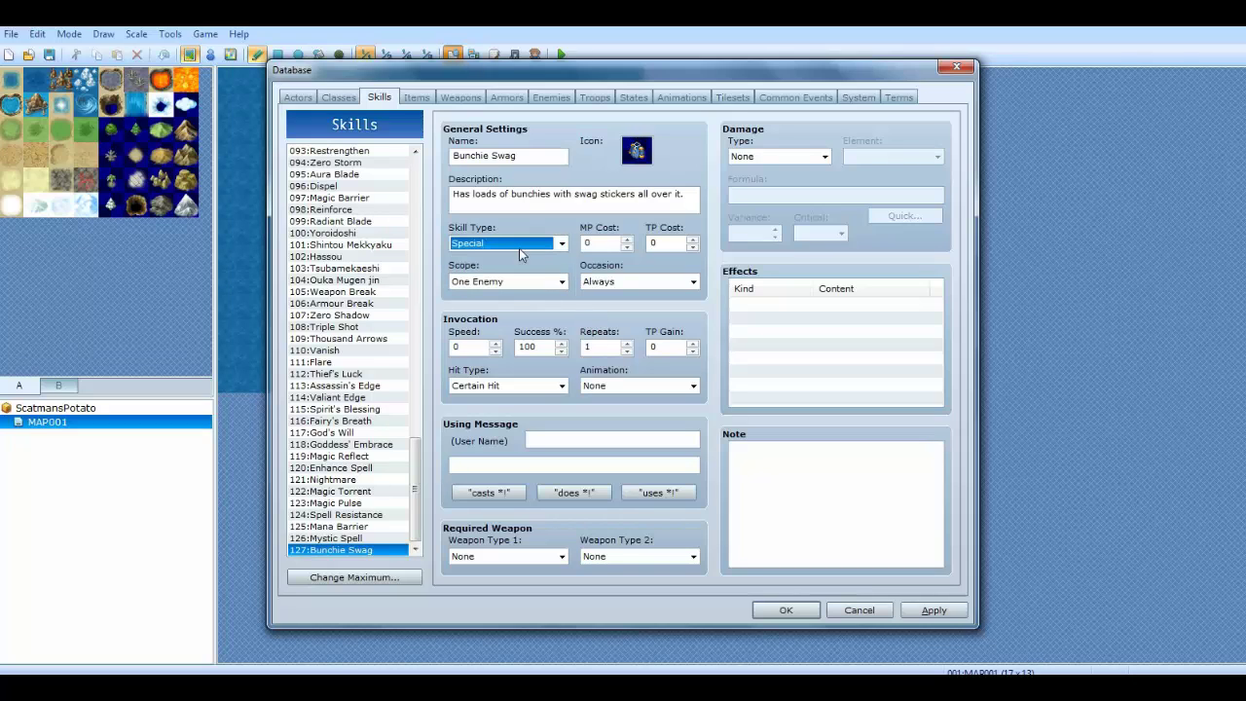
{"action": "left_click", "coordinate": [561, 243]}
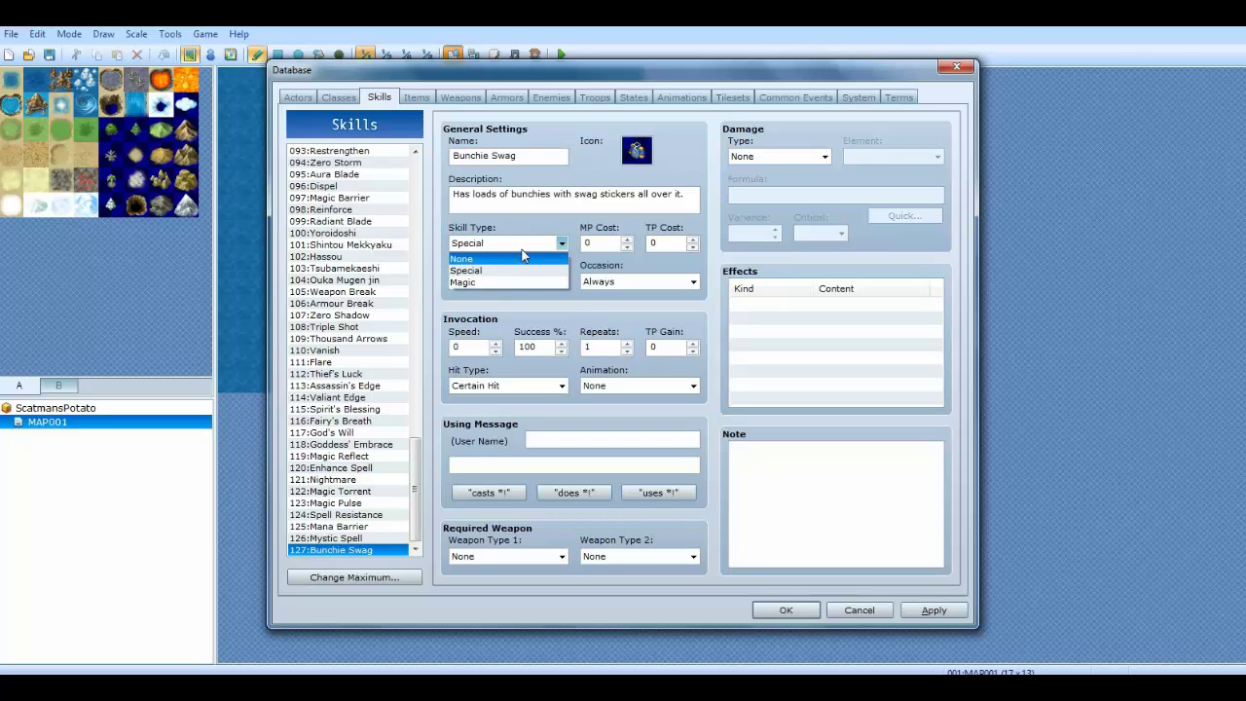
{"action": "left_click", "coordinate": [528, 246]}
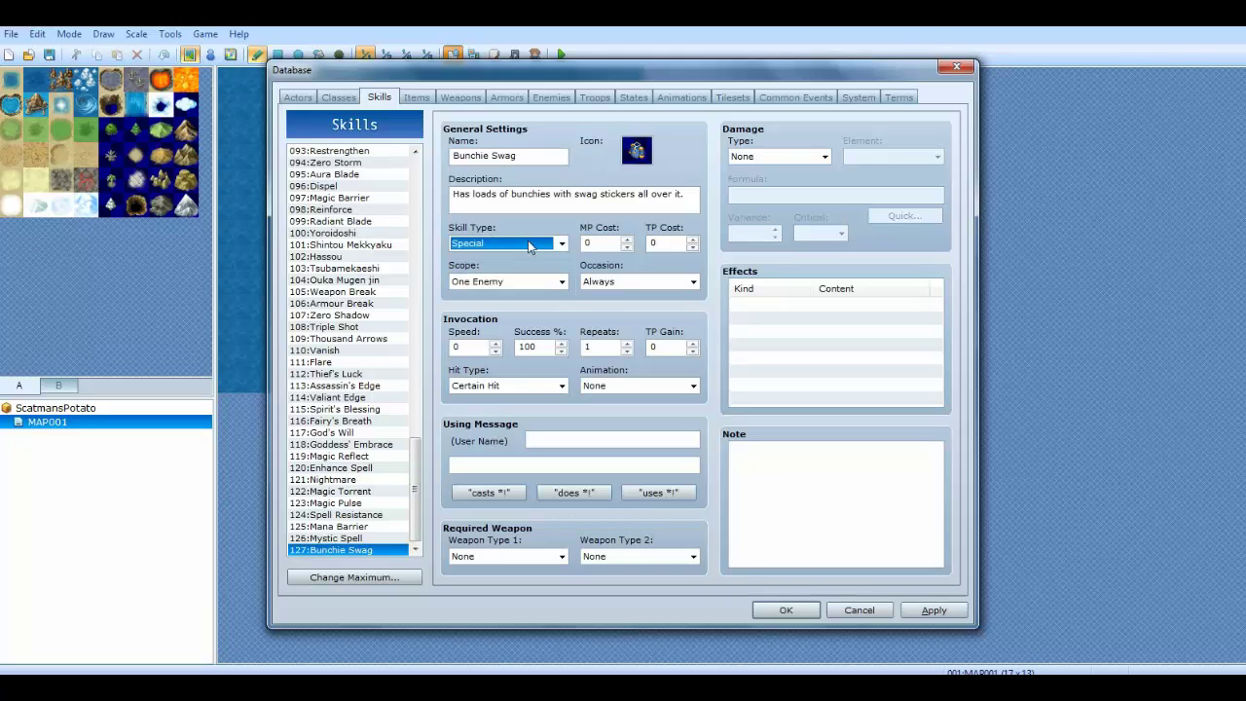
{"action": "key", "text": "Tab"}
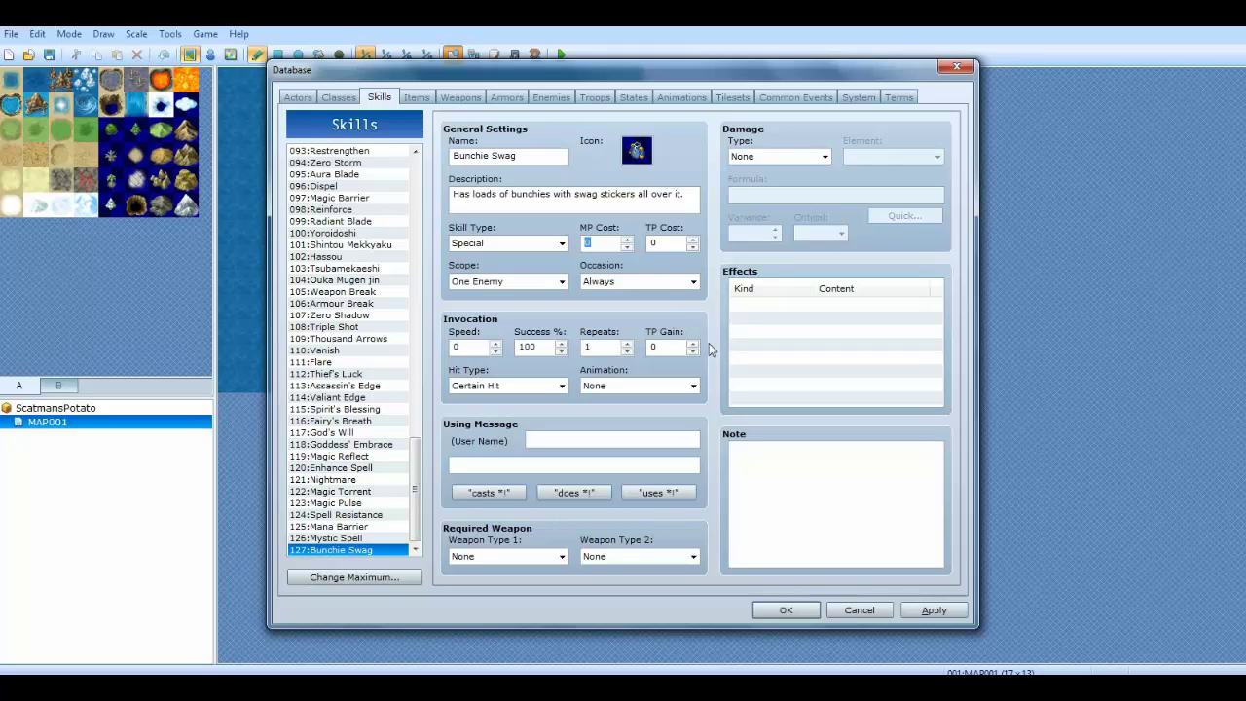
{"action": "type", "text": "6"}
{"action": "left_click", "coordinate": [627, 248]}
- Review the available scope, occasion and damage type options, keeping One Enemy, Always and None
{"action": "left_click", "coordinate": [496, 281]}
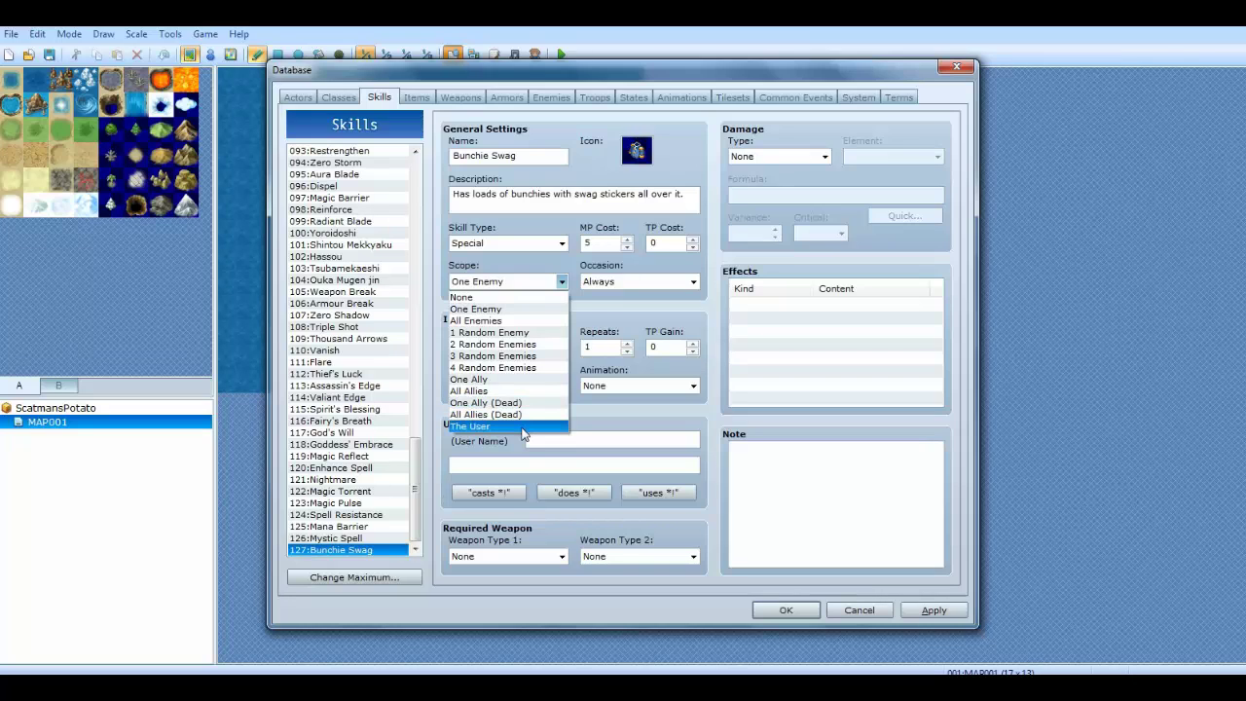
{"action": "left_click", "coordinate": [510, 281]}
{"action": "left_click", "coordinate": [524, 281]}
{"action": "left_click", "coordinate": [524, 281]}
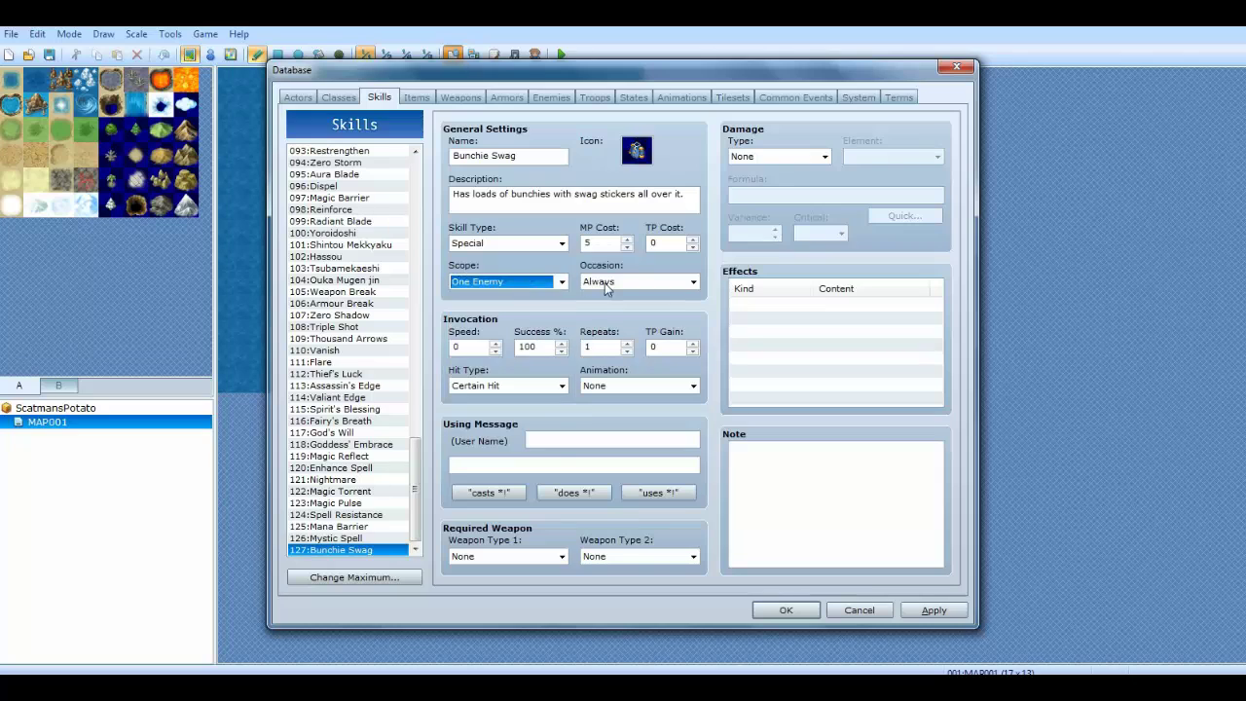
{"action": "left_click", "coordinate": [605, 282]}
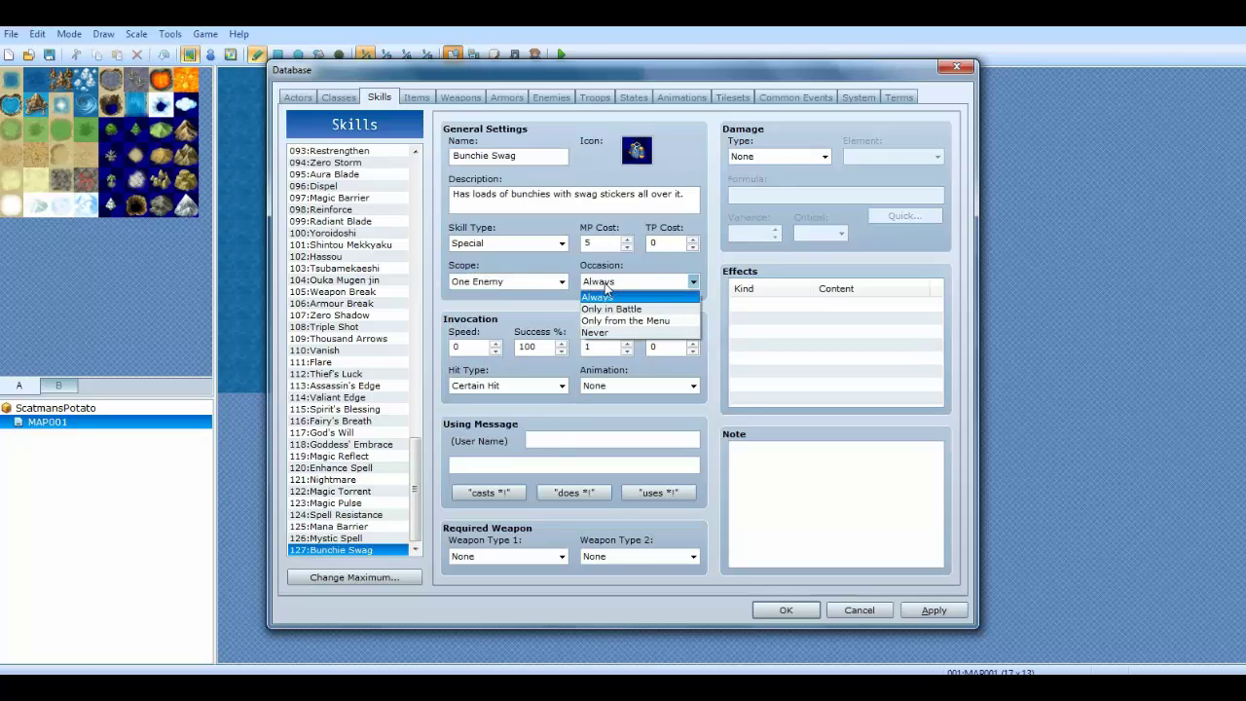
{"action": "left_click", "coordinate": [604, 282]}
{"action": "left_click", "coordinate": [511, 282]}
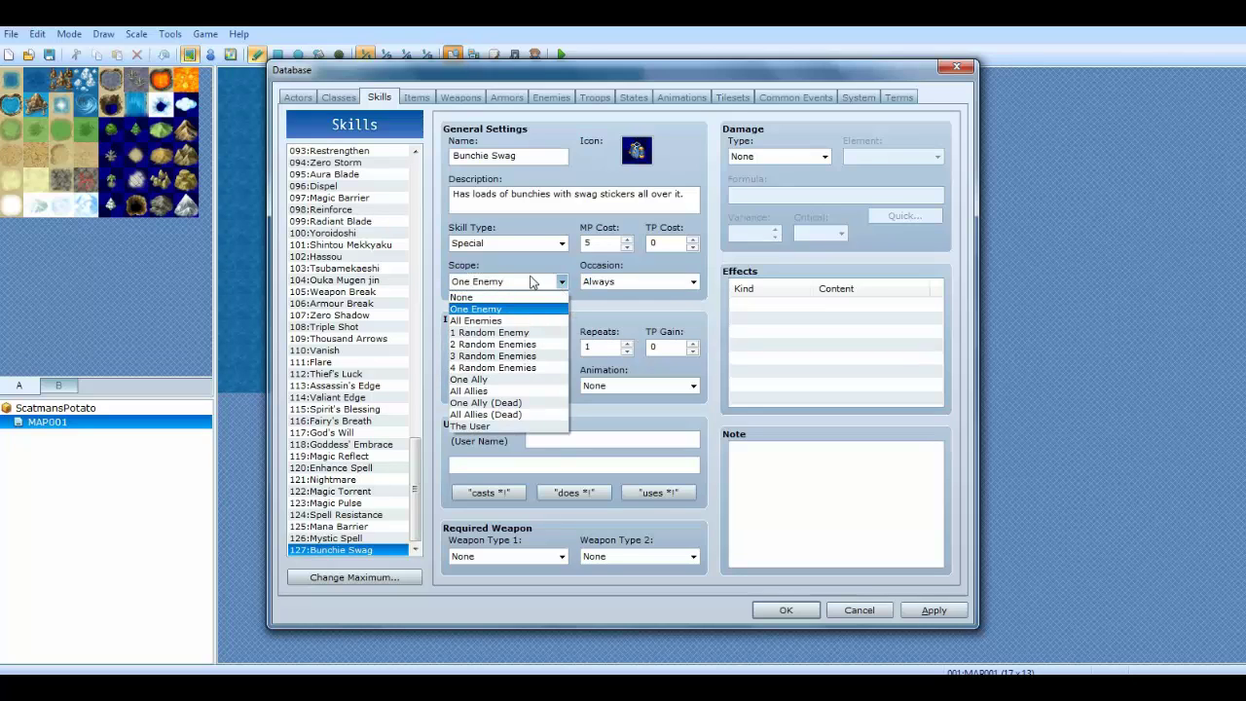
{"action": "left_click", "coordinate": [531, 282]}
{"action": "left_click", "coordinate": [610, 281]}
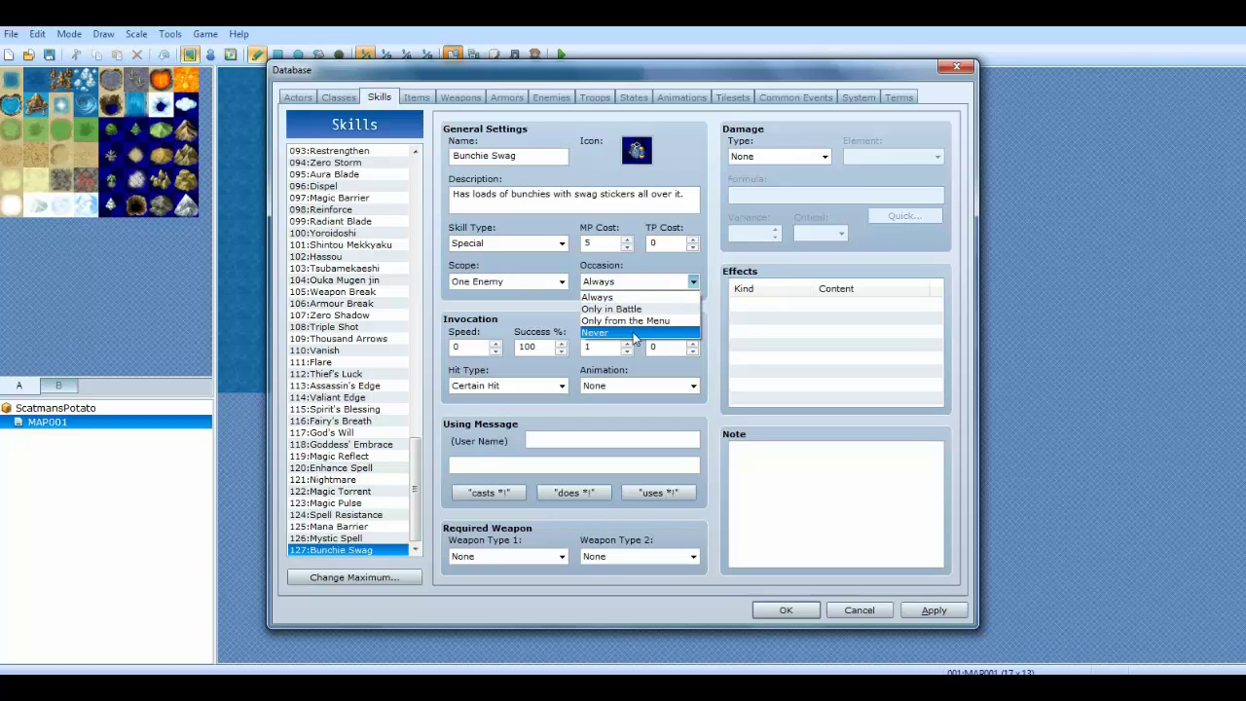
{"action": "left_click", "coordinate": [804, 341]}
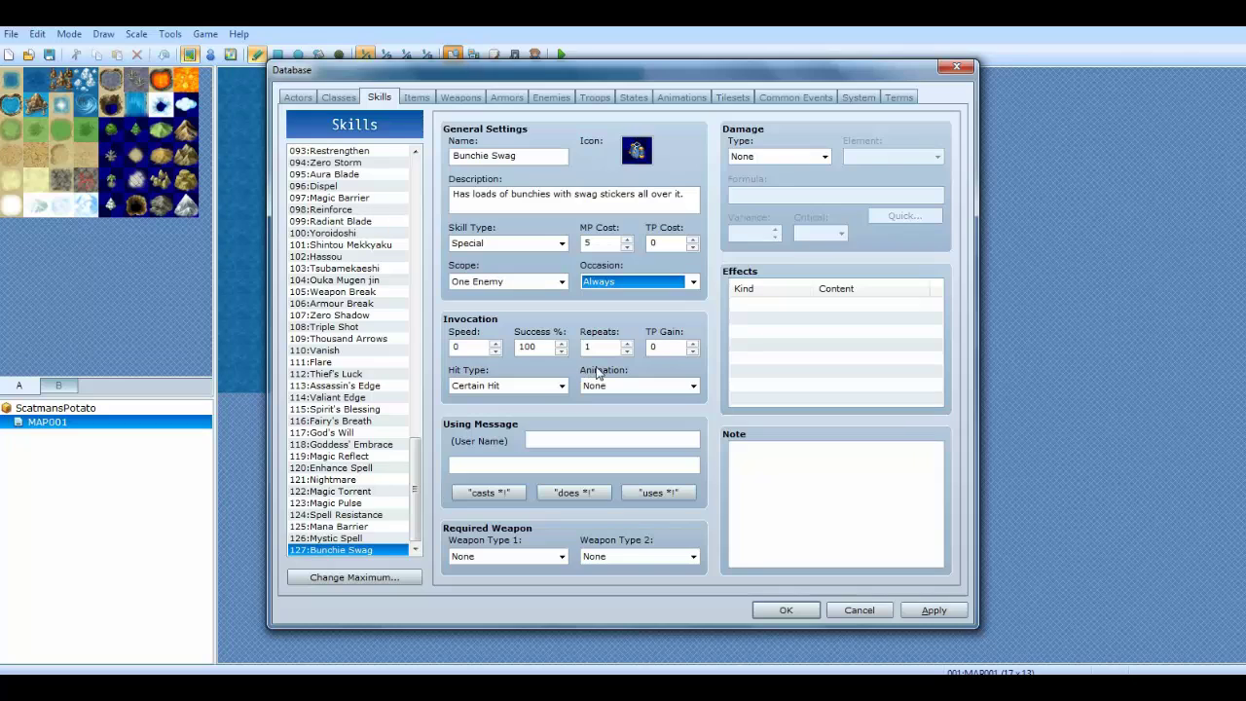
{"action": "mouse_move", "coordinate": [467, 349]}
{"action": "left_click", "coordinate": [822, 156]}
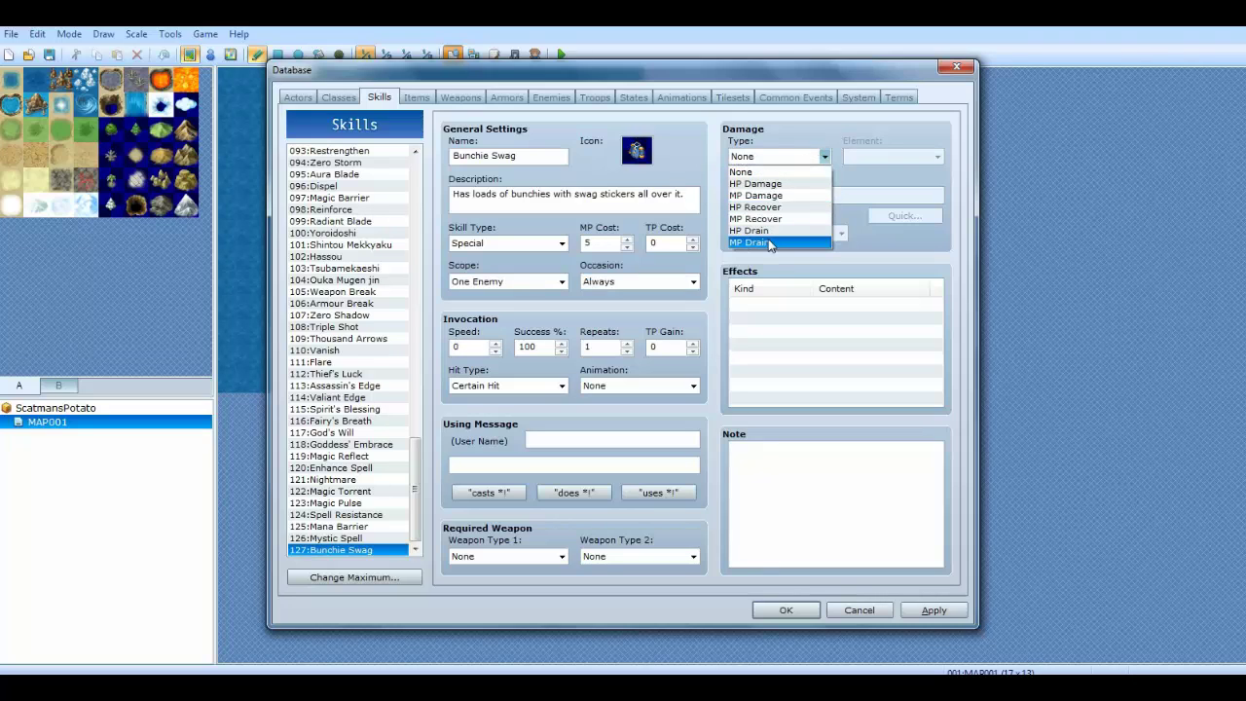
{"action": "left_click", "coordinate": [778, 171]}
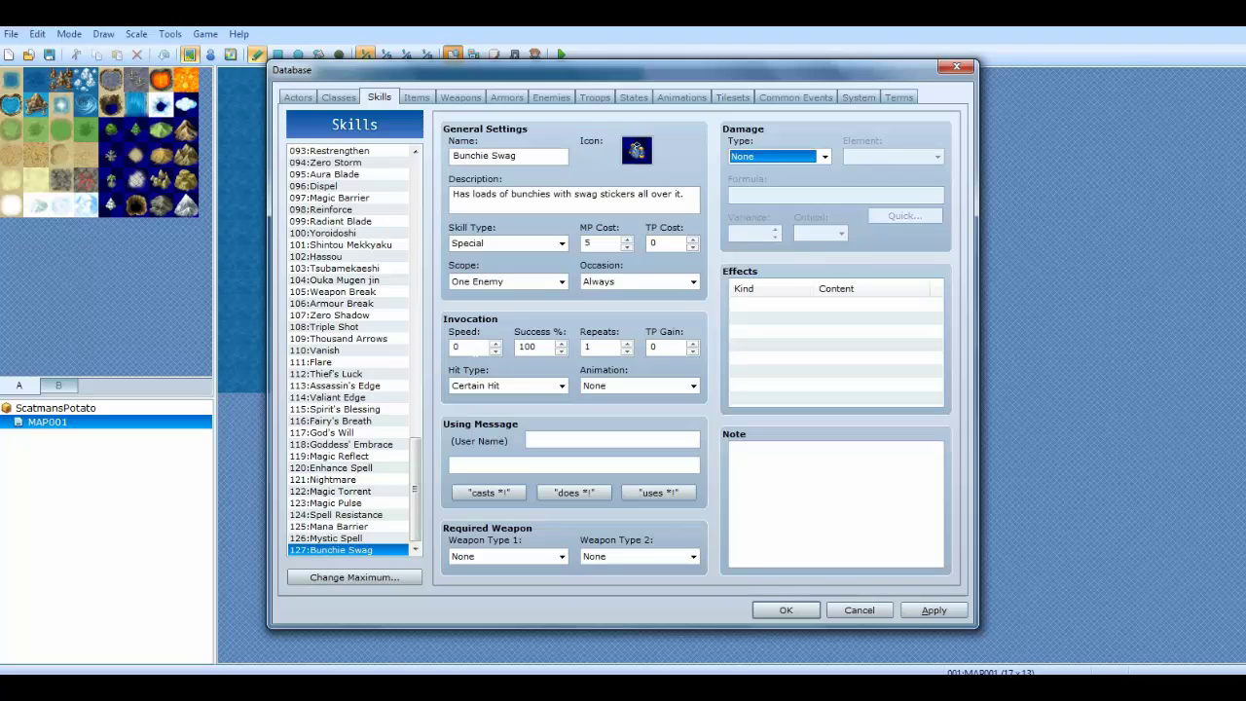
- Go through the invocation values of Bunchie Swag and set its TP gain to 1
{"action": "left_click", "coordinate": [473, 345]}
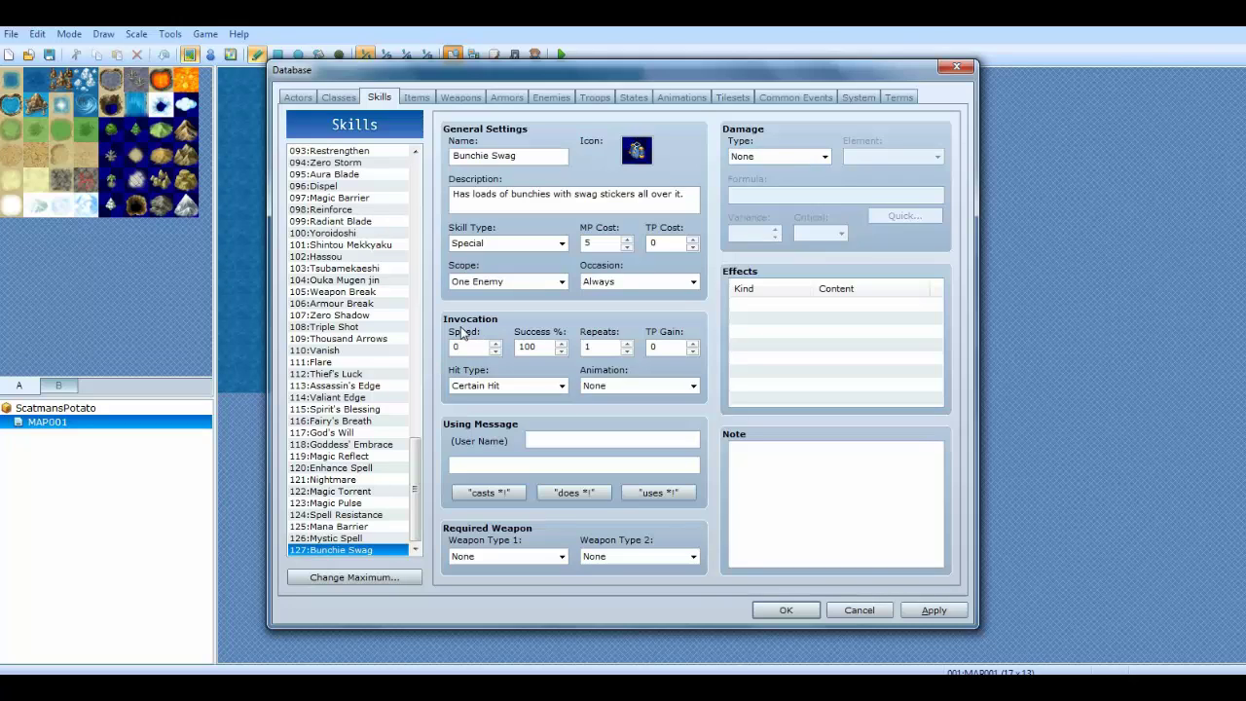
{"action": "mouse_move", "coordinate": [462, 333]}
{"action": "key", "text": "Tab"}
{"action": "left_click", "coordinate": [596, 346]}
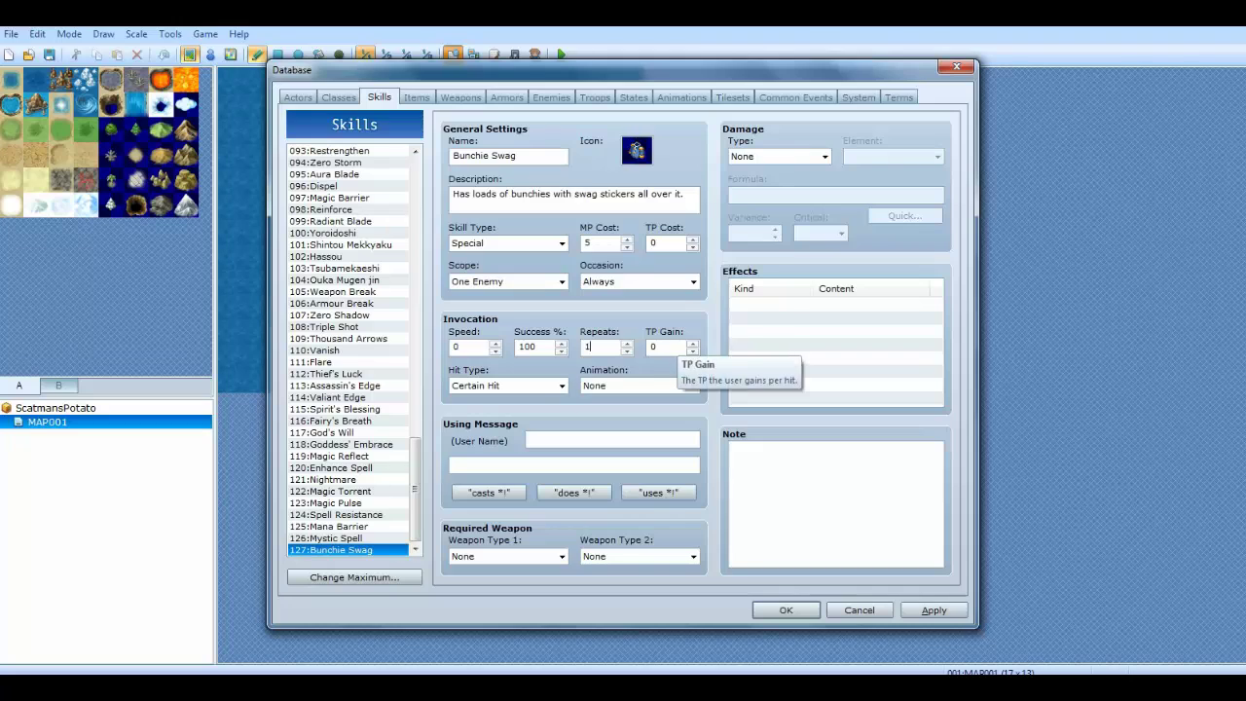
{"action": "key", "text": "Tab"}
{"action": "left_click", "coordinate": [692, 343]}
{"action": "left_click", "coordinate": [692, 344]}
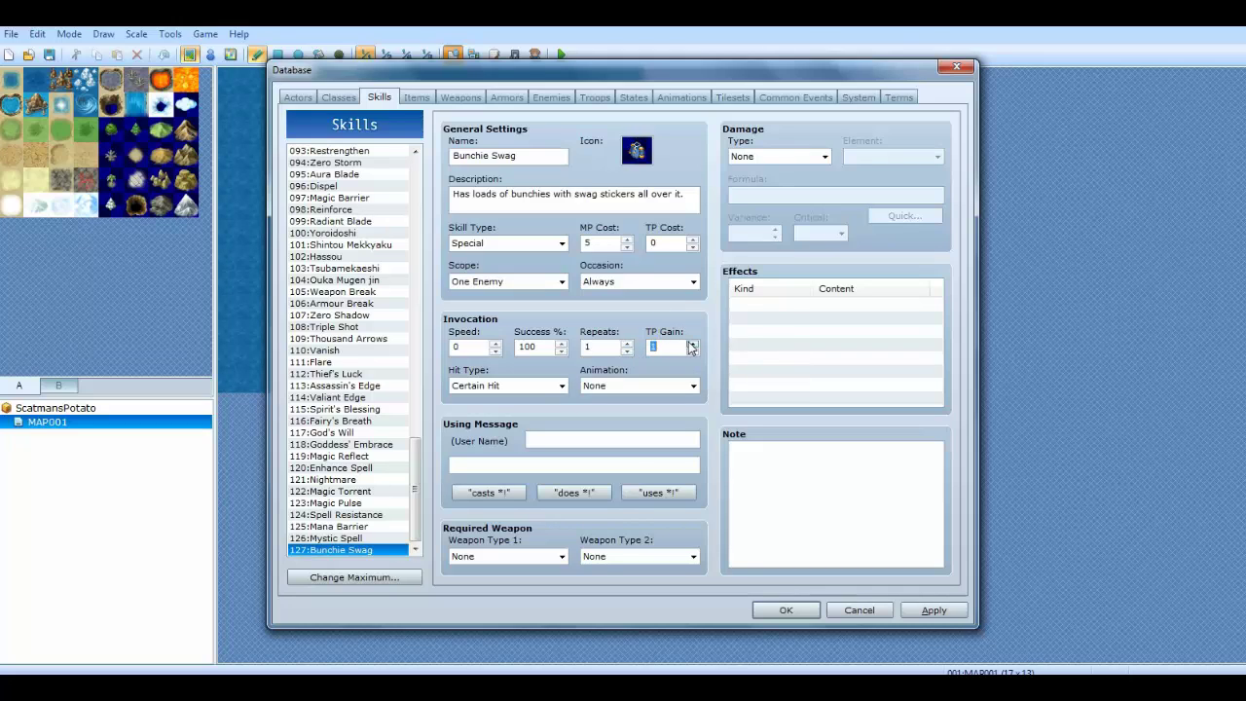
- Set the TP gain of Bunchie Swag to 0 and review its hit type options, keeping Certain Hit
{"action": "left_click", "coordinate": [690, 352]}
{"action": "left_click", "coordinate": [690, 352]}
{"action": "left_click", "coordinate": [562, 342]}
{"action": "left_click", "coordinate": [503, 388]}
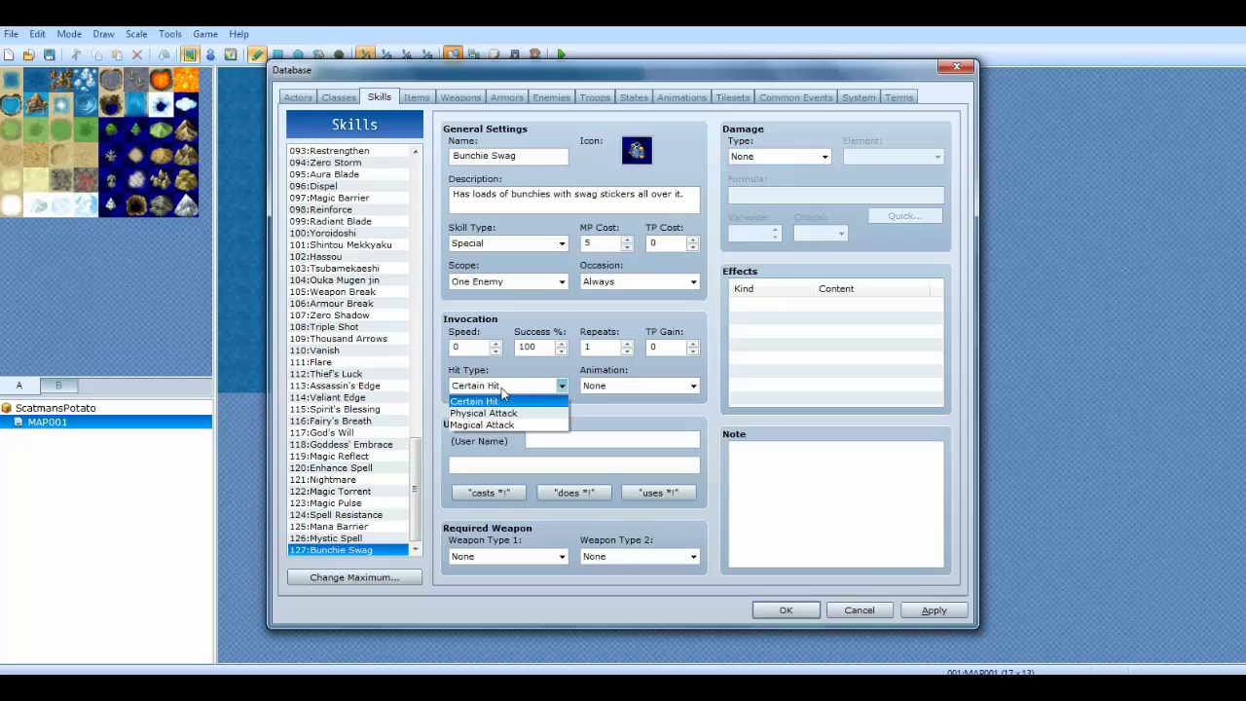
{"action": "left_click", "coordinate": [491, 385]}
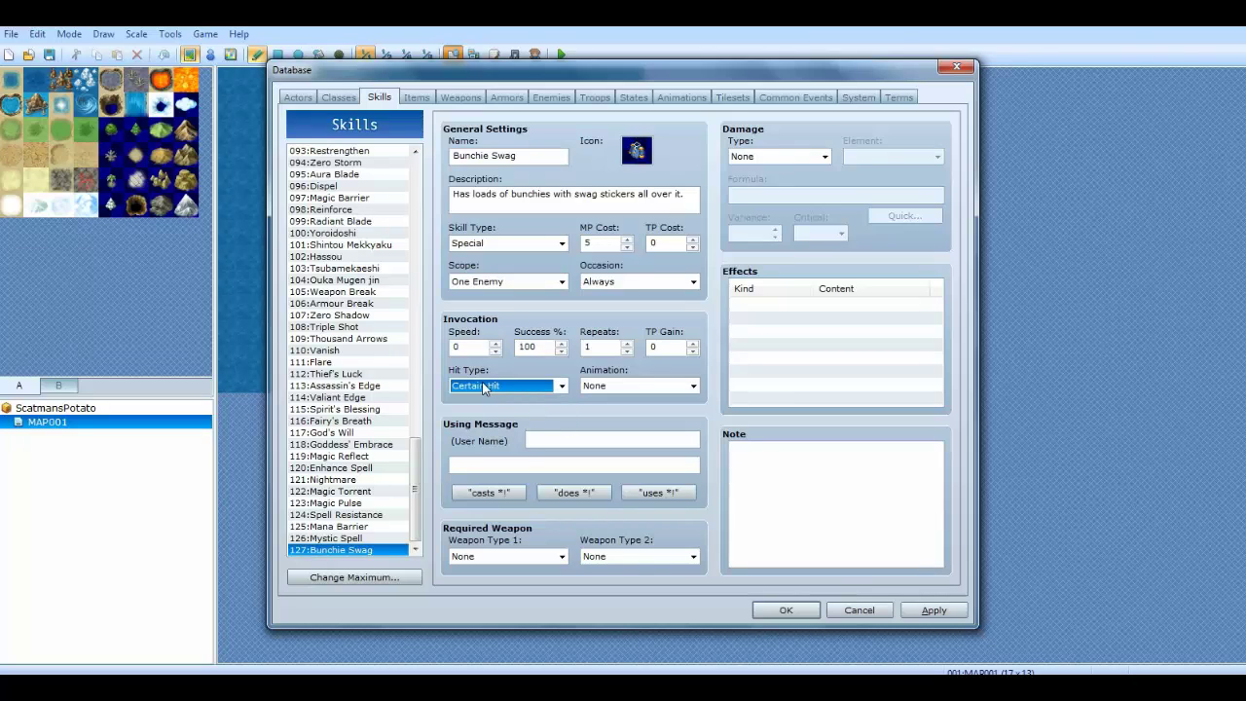
{"action": "mouse_move", "coordinate": [482, 382]}
- Examine the hit type used by existing skills such as Heal, Fire and Attack for comparison
{"action": "left_click_drag", "start_coordinate": [413, 472], "coordinate": [417, 240]}
{"action": "left_click", "coordinate": [321, 210]}
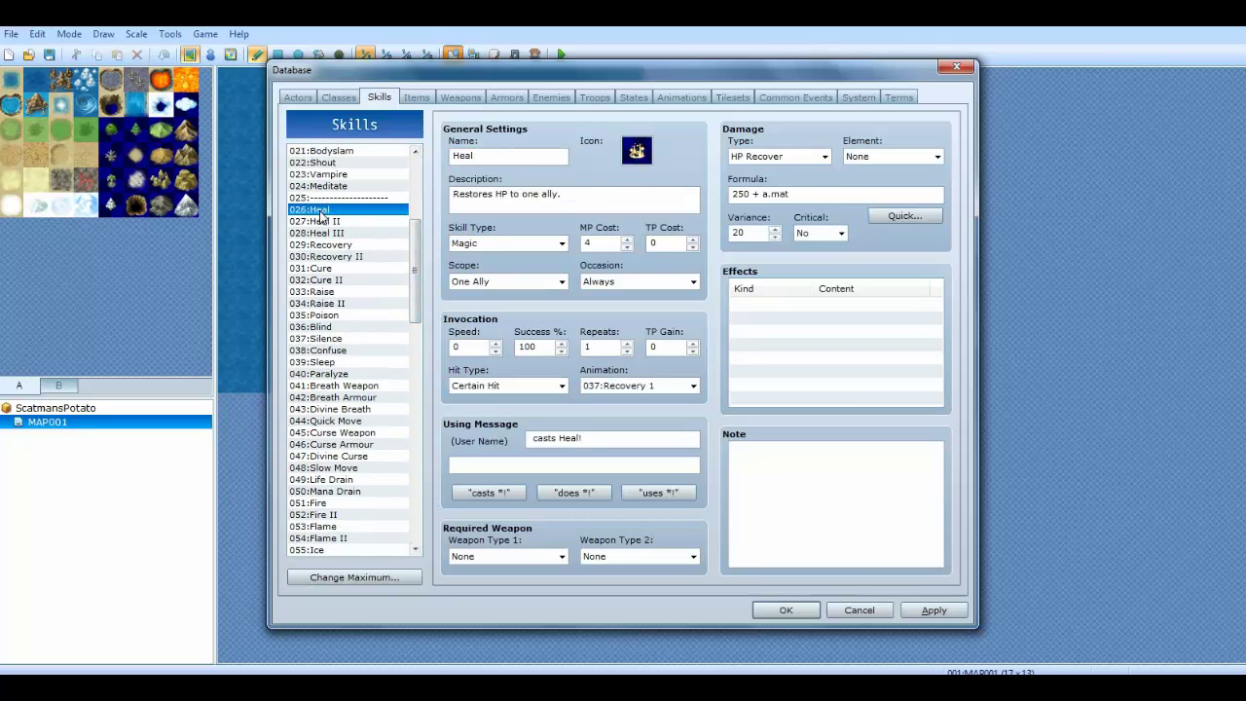
{"action": "left_click", "coordinate": [399, 396]}
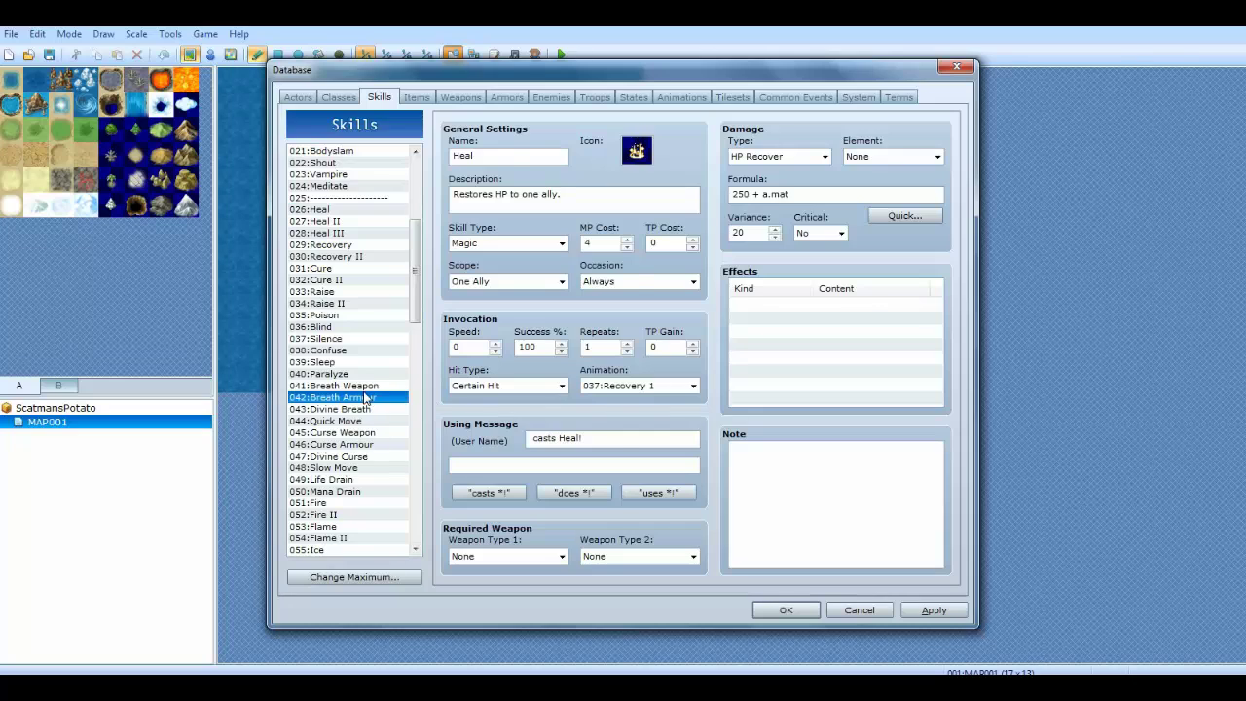
{"action": "left_click", "coordinate": [325, 502]}
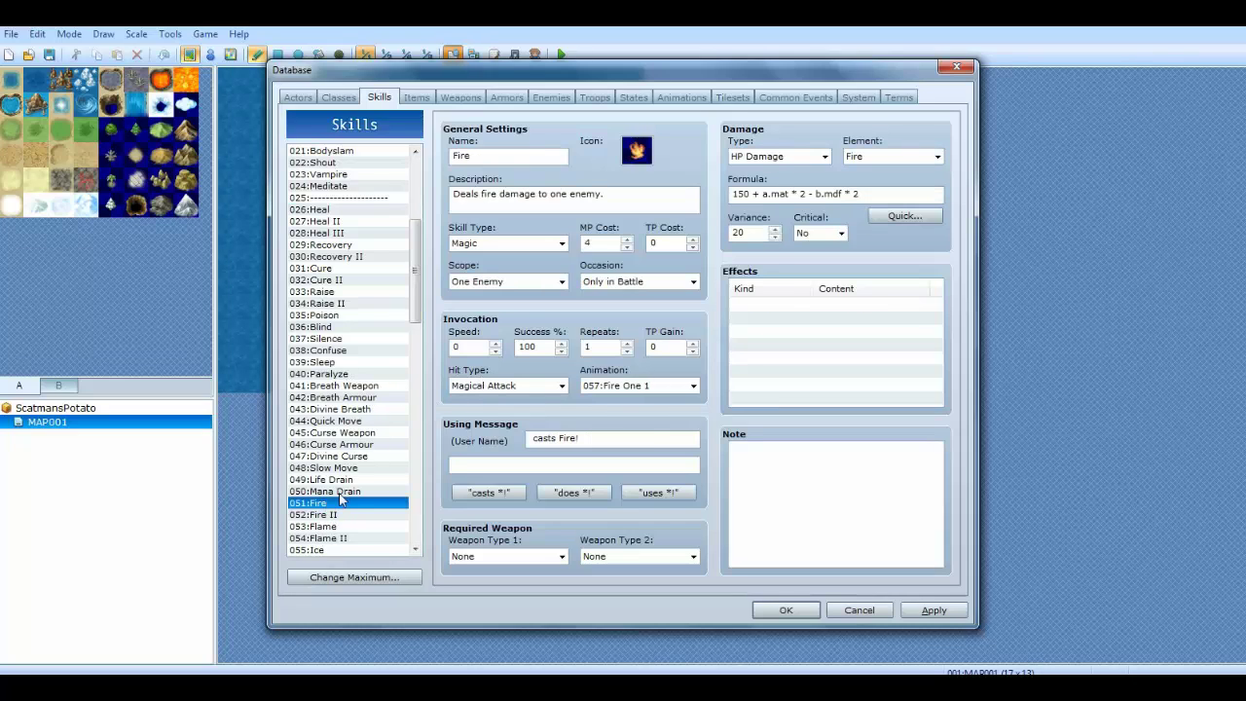
{"action": "left_click_drag", "start_coordinate": [414, 283], "coordinate": [398, 212]}
{"action": "left_click", "coordinate": [313, 152]}
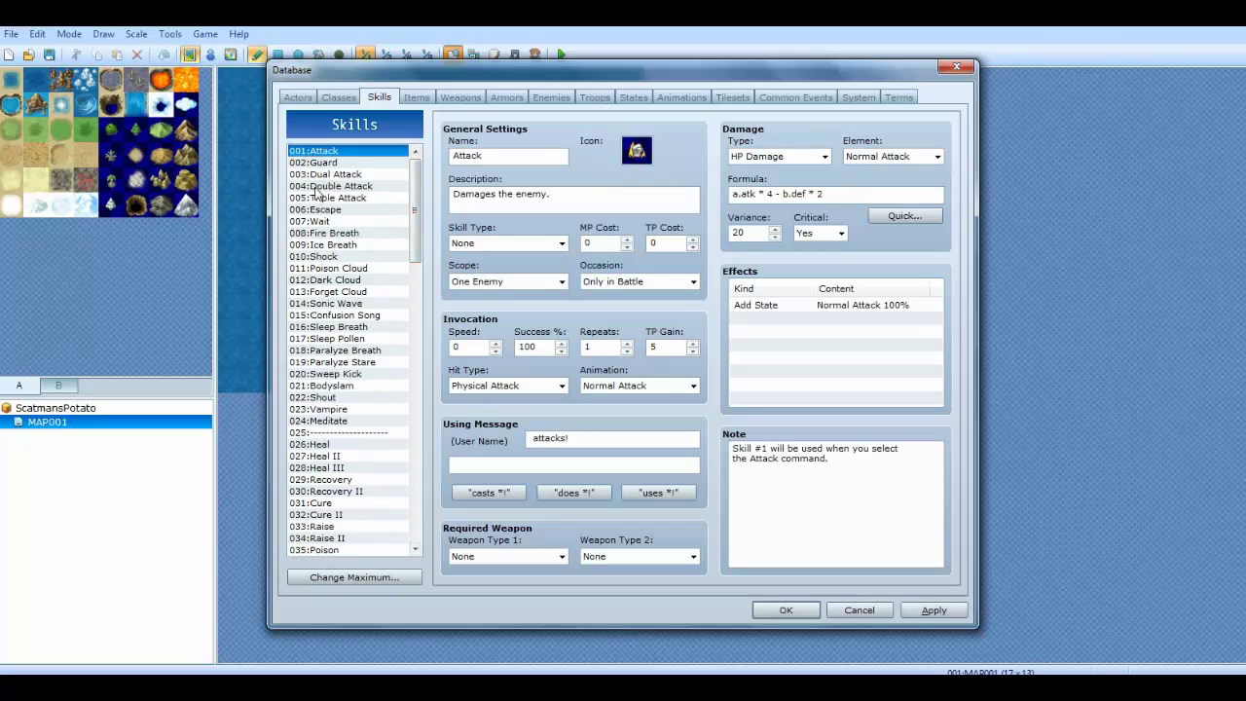
{"action": "left_click", "coordinate": [511, 387]}
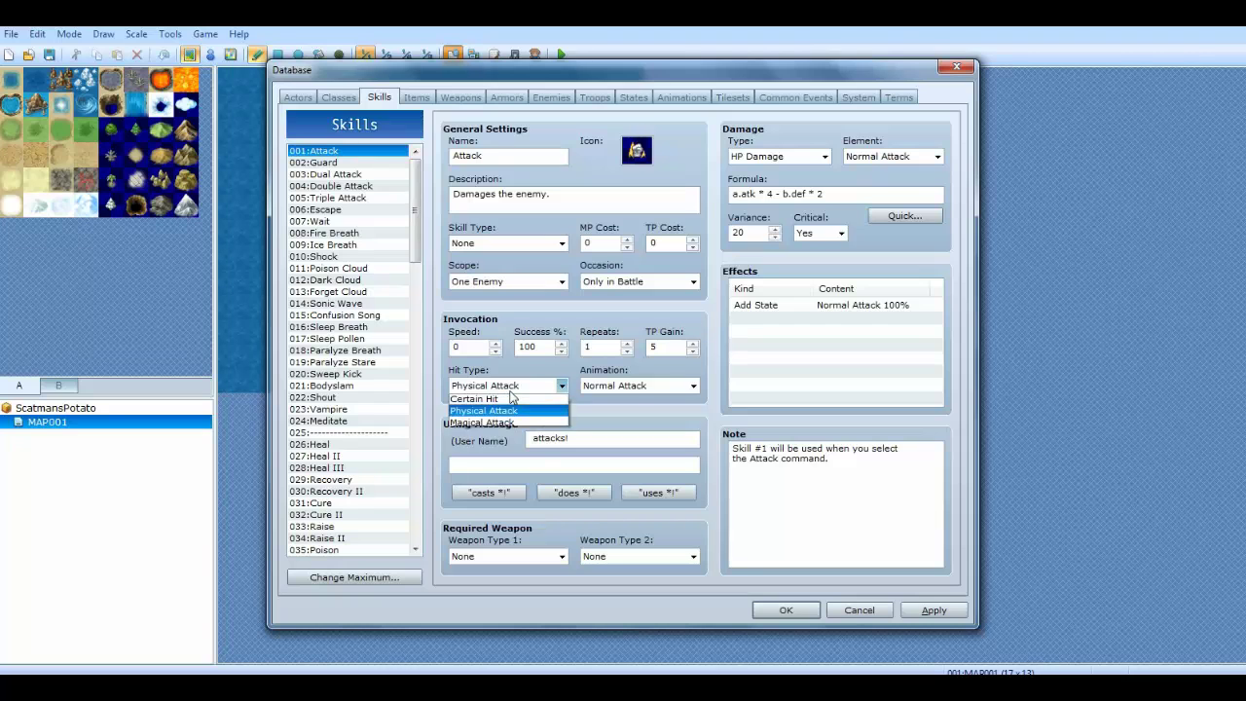
{"action": "left_click", "coordinate": [516, 386]}
{"action": "left_click_drag", "start_coordinate": [416, 190], "coordinate": [411, 426]}
{"action": "scroll", "coordinate": [396, 313], "scroll_direction": "up", "scroll_amount": 10}
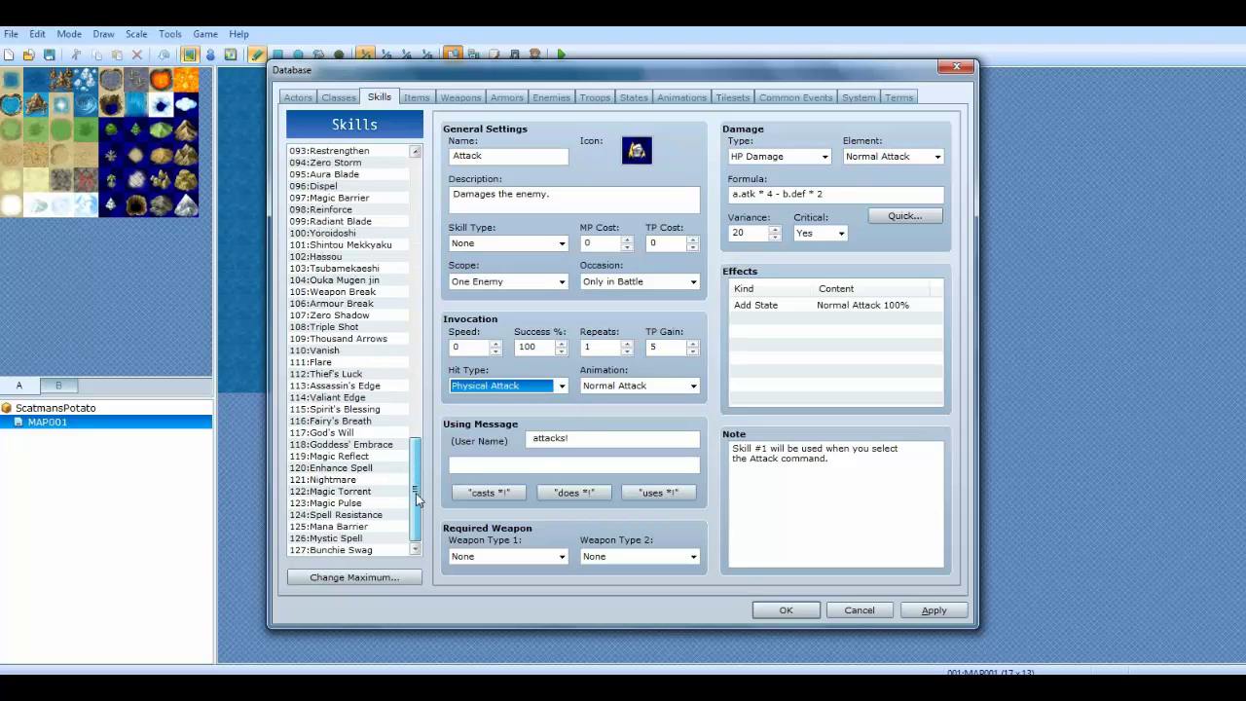
{"action": "scroll", "coordinate": [396, 314], "scroll_direction": "down", "scroll_amount": 14}
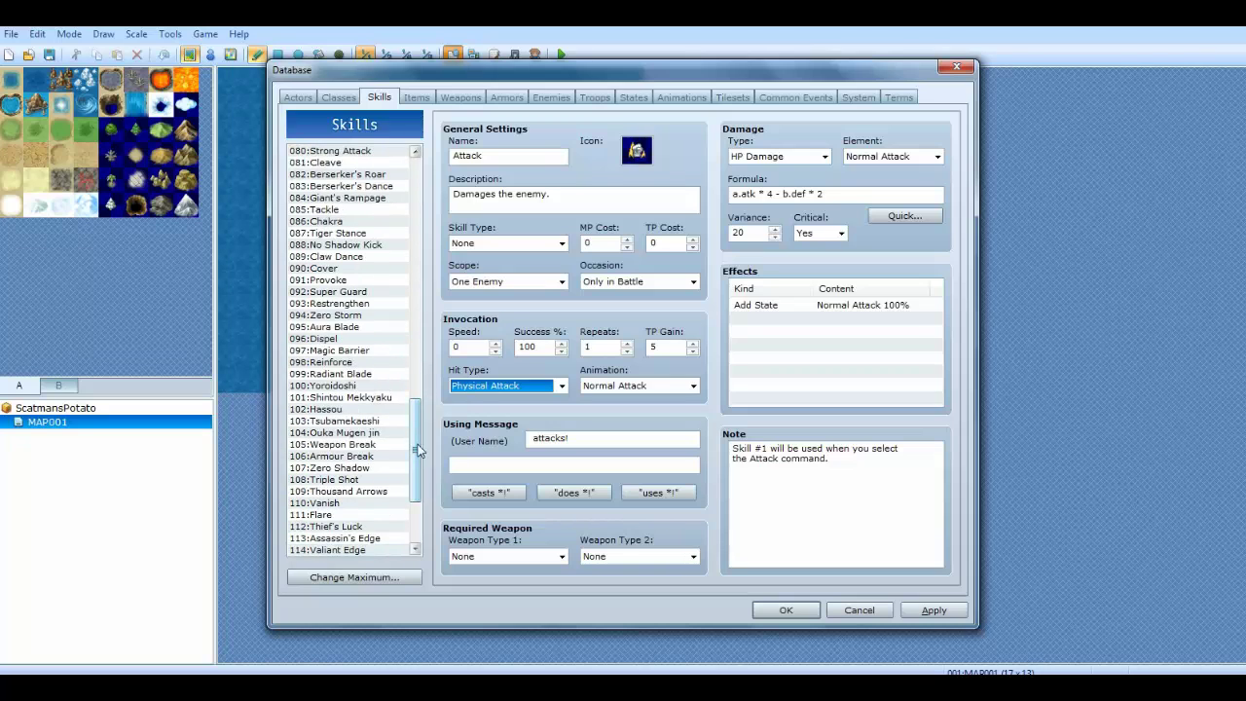
- Return to the Bunchie Swag skill and set its hit type to Physical Attack
{"action": "left_click_drag", "start_coordinate": [414, 448], "coordinate": [412, 529]}
{"action": "left_click", "coordinate": [361, 550]}
{"action": "left_click", "coordinate": [499, 388]}
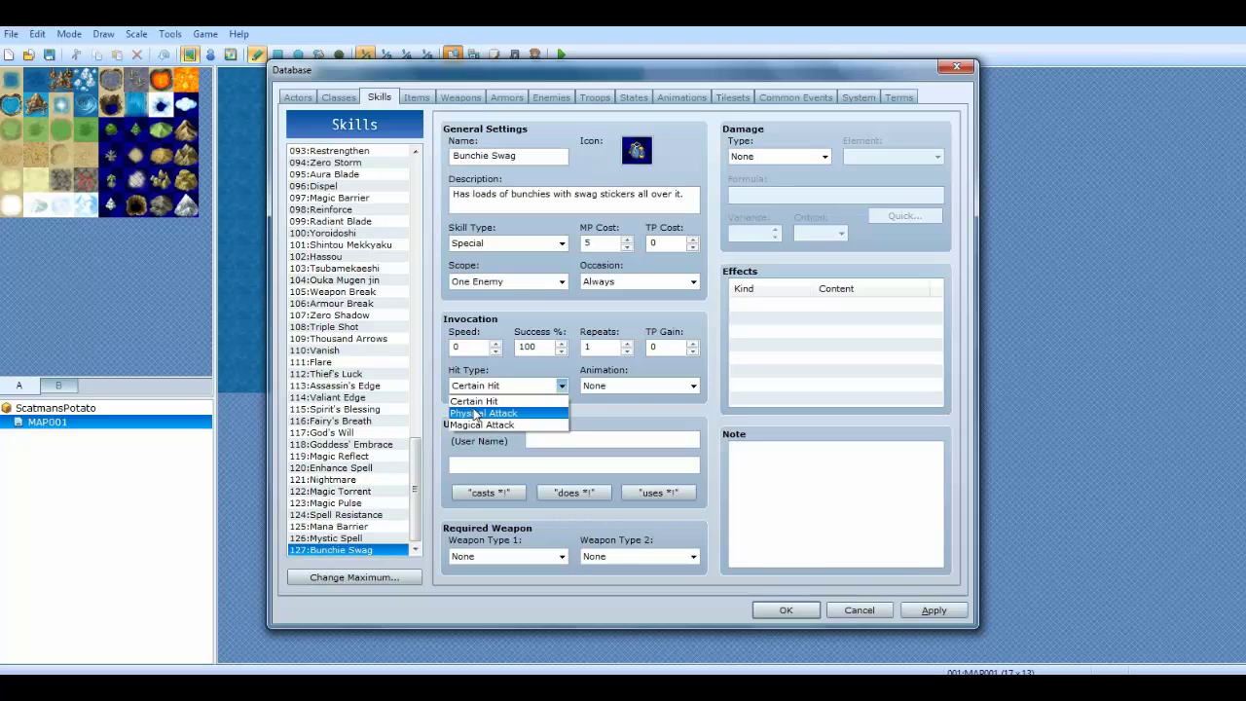
{"action": "left_click", "coordinate": [482, 412]}
- Browse the available animations for Bunchie Swag and choose 083:Hit 2 Fire
{"action": "left_click", "coordinate": [642, 385]}
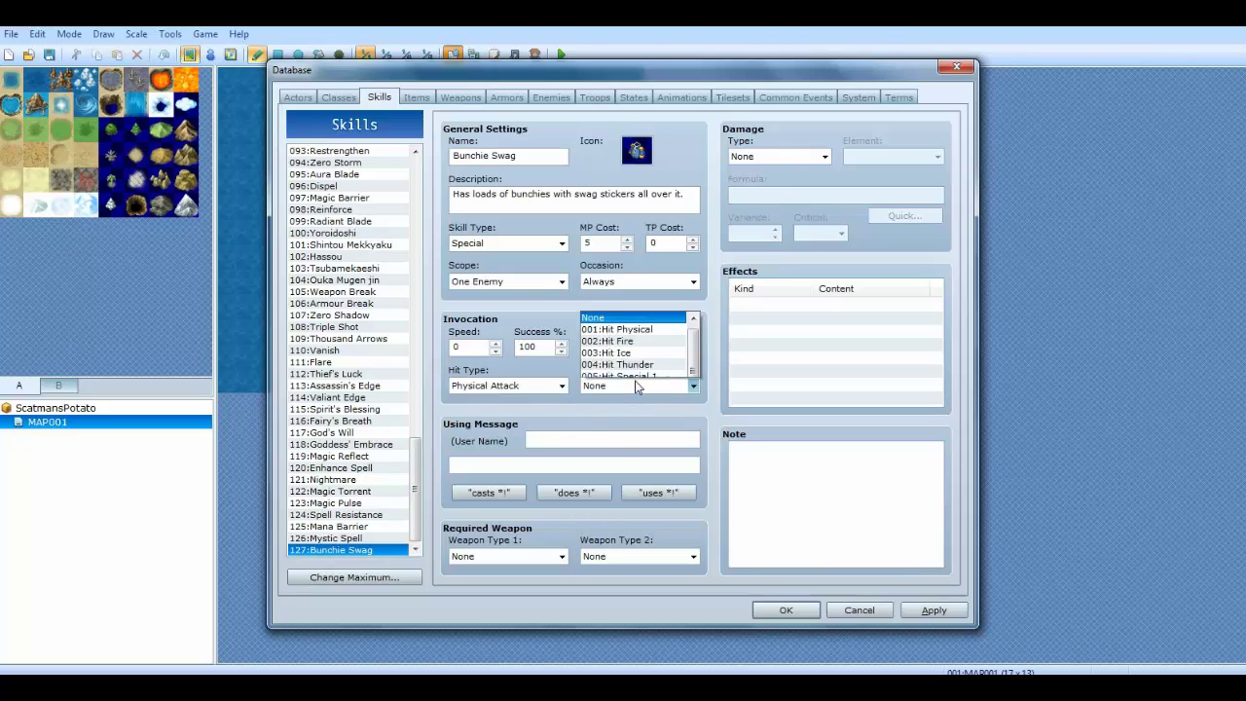
{"action": "scroll", "coordinate": [673, 195], "scroll_direction": "down", "scroll_amount": 20}
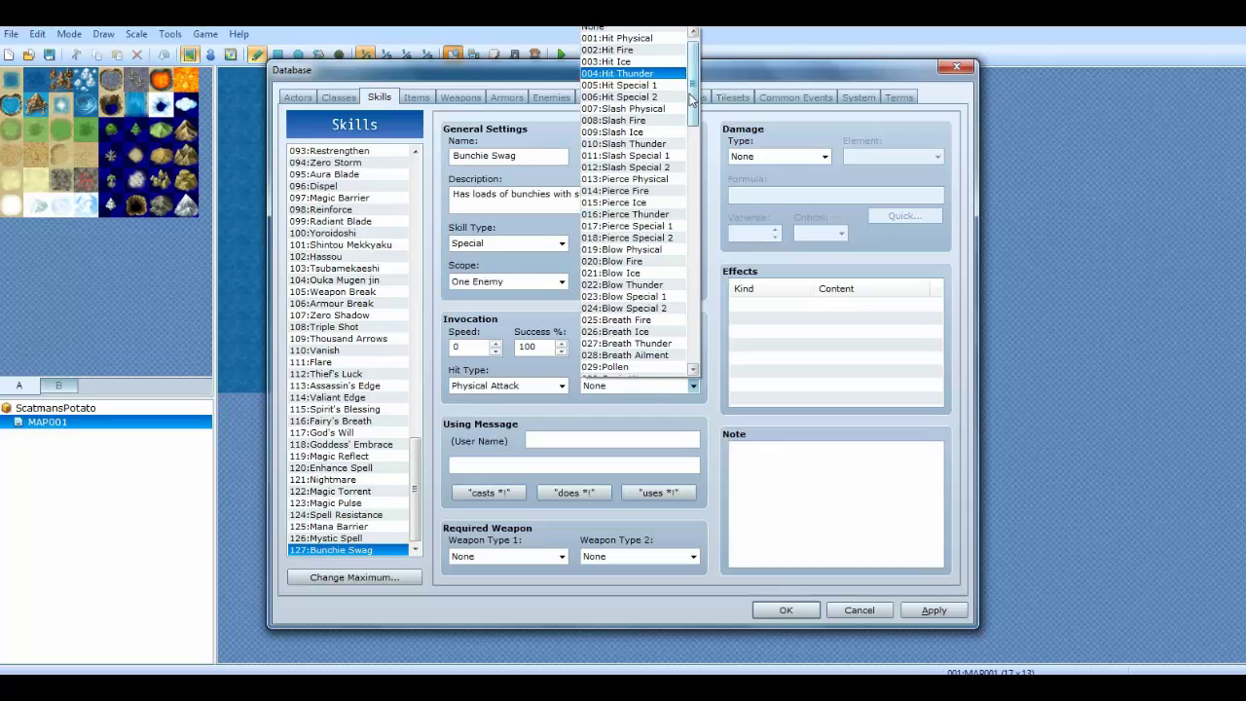
{"action": "scroll", "coordinate": [669, 321], "scroll_direction": "down", "scroll_amount": 2}
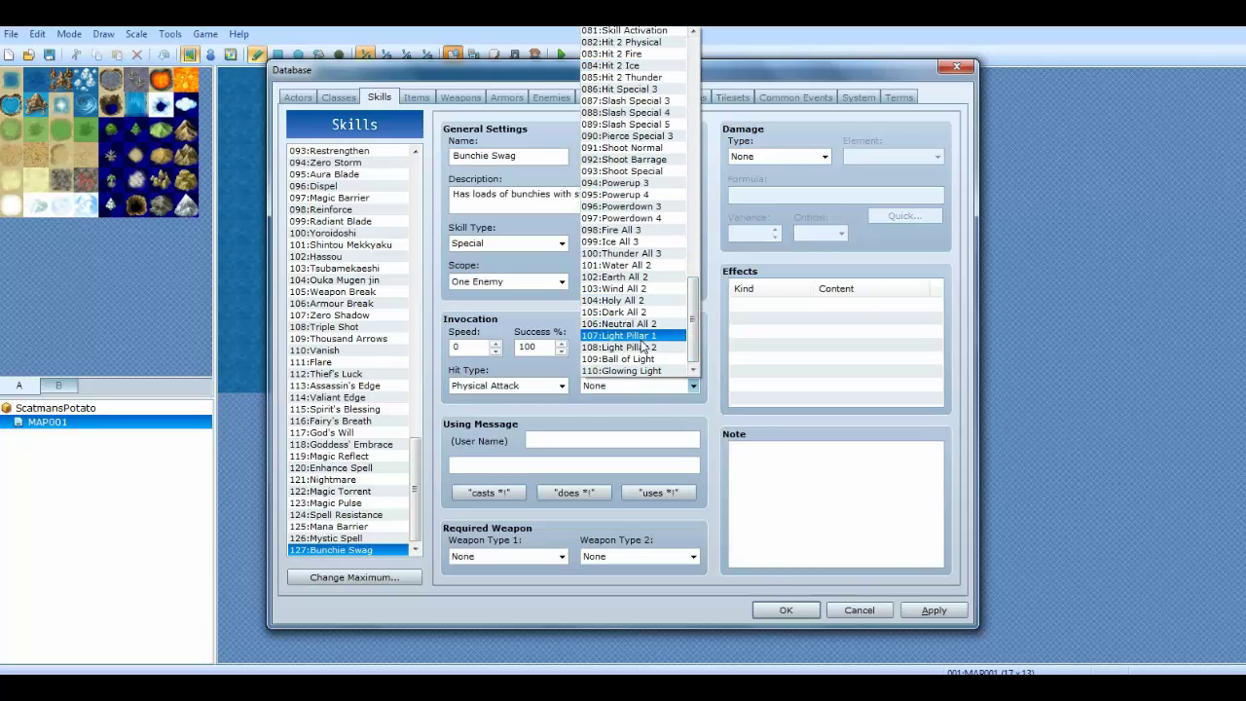
{"action": "scroll", "coordinate": [693, 277], "scroll_direction": "up", "scroll_amount": 4}
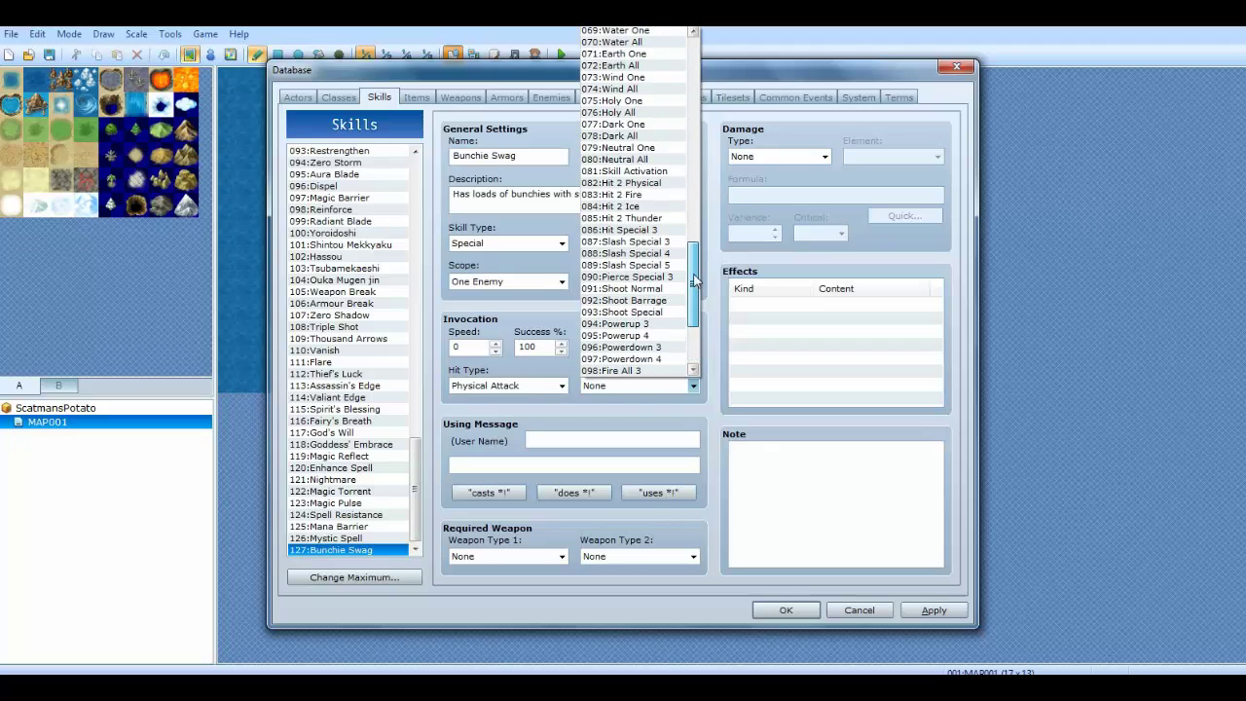
{"action": "left_click", "coordinate": [628, 194]}
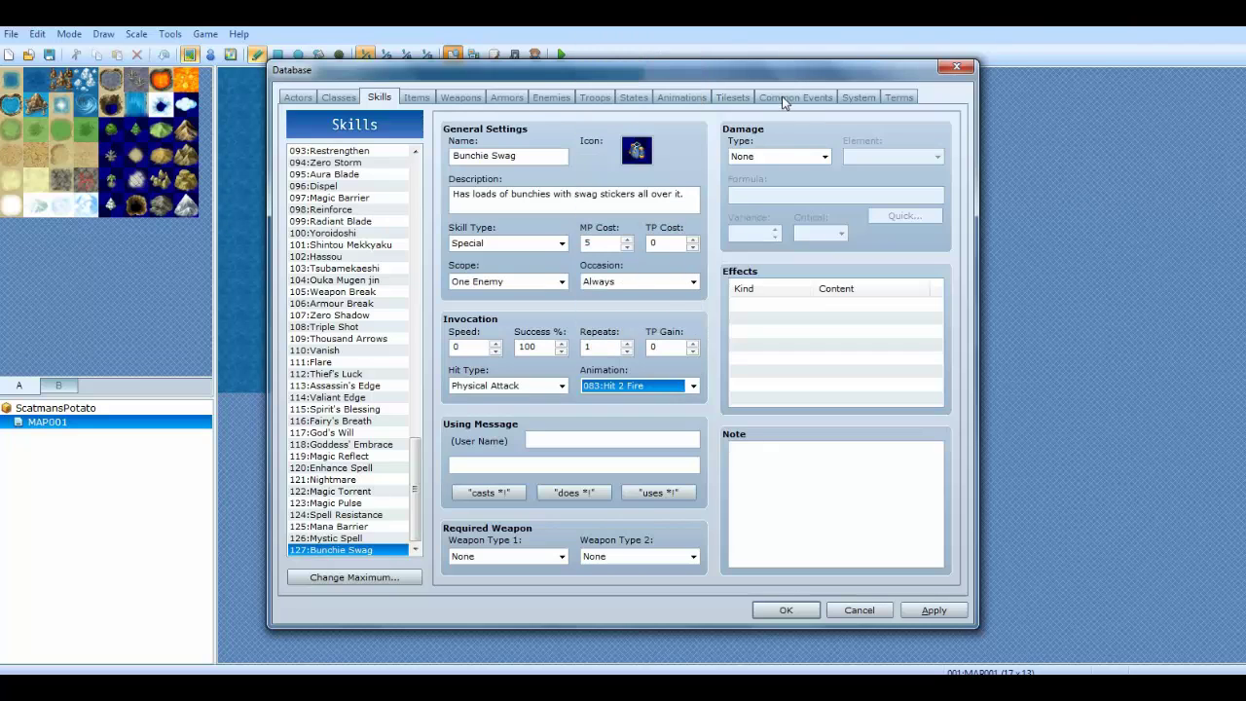
- Play the Hit Physical animation in the database's animation settings, then return to the Bunchie Swag skill
{"action": "left_click", "coordinate": [681, 97]}
{"action": "mouse_move", "coordinate": [414, 211]}
{"action": "left_mouse_down"}
{"action": "mouse_move", "coordinate": [415, 267]}
{"action": "mouse_move", "coordinate": [414, 199]}
{"action": "left_mouse_up"}
{"action": "left_click", "coordinate": [911, 484]}
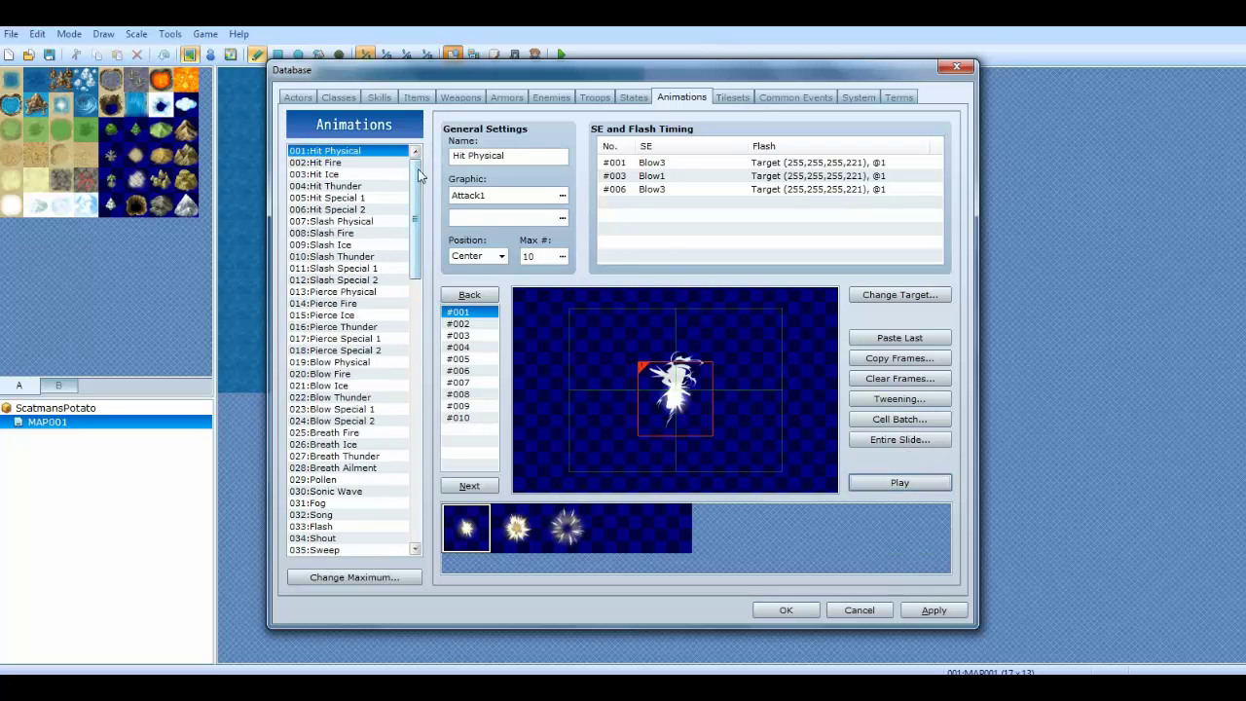
{"action": "left_click_drag", "start_coordinate": [414, 214], "coordinate": [414, 155]}
{"action": "left_click", "coordinate": [379, 97]}
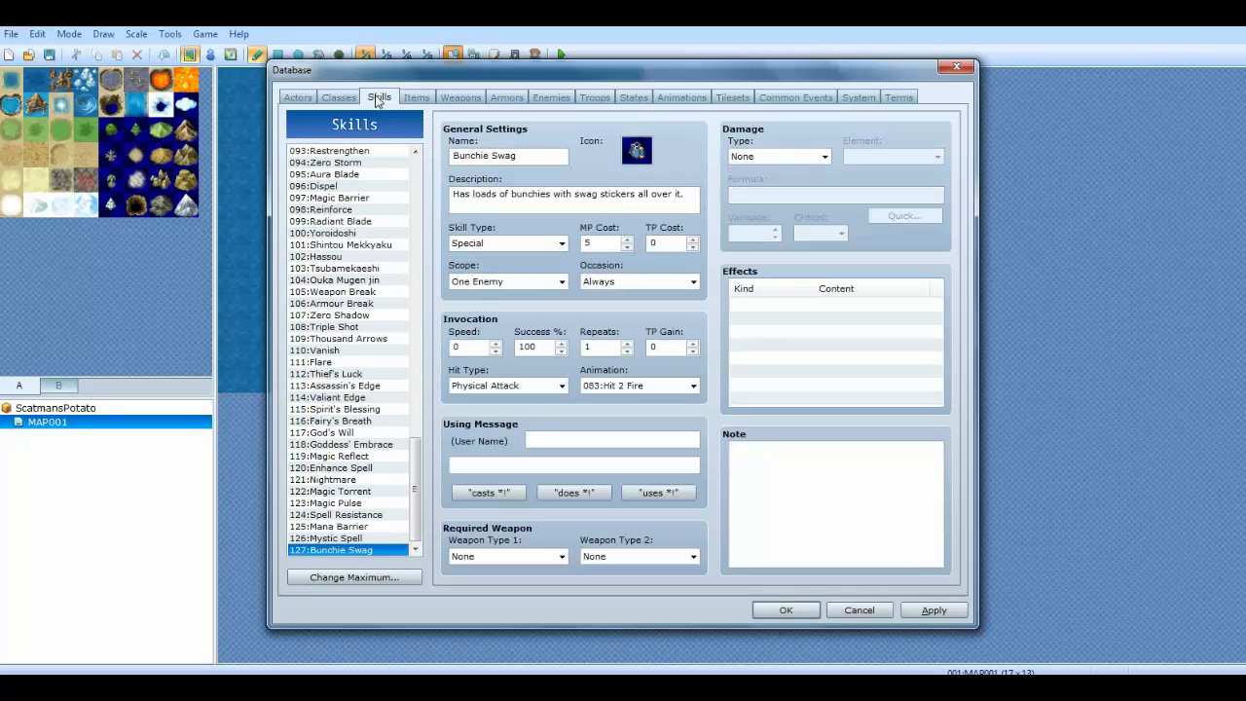
- Set the animation of Bunchie Swag to Normal Attack
{"action": "left_click", "coordinate": [671, 387]}
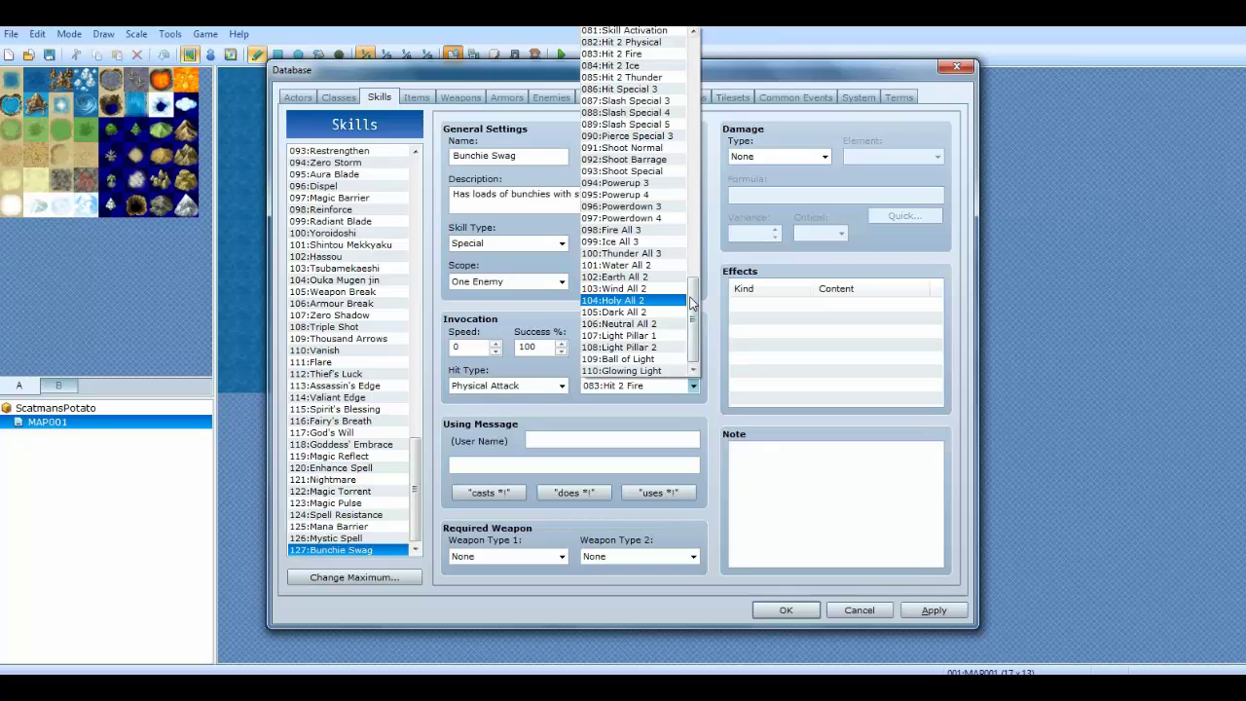
{"action": "left_click_drag", "start_coordinate": [691, 352], "coordinate": [703, 70]}
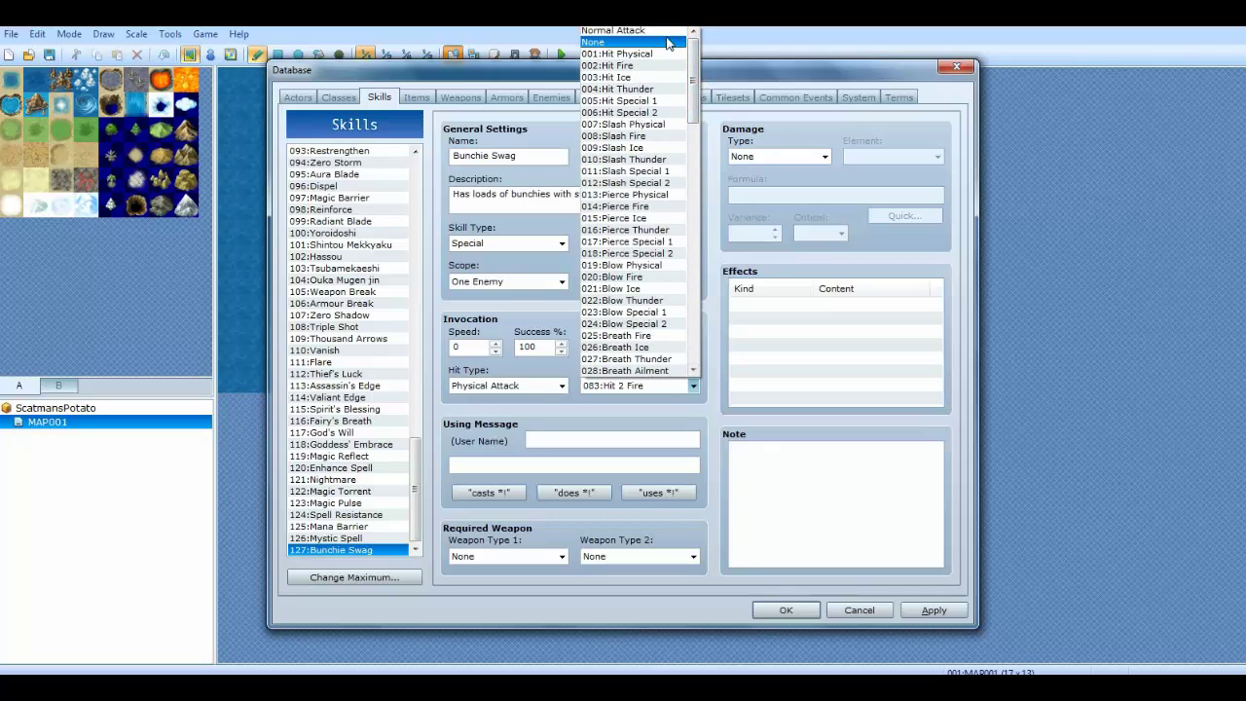
{"action": "left_click", "coordinate": [627, 30]}
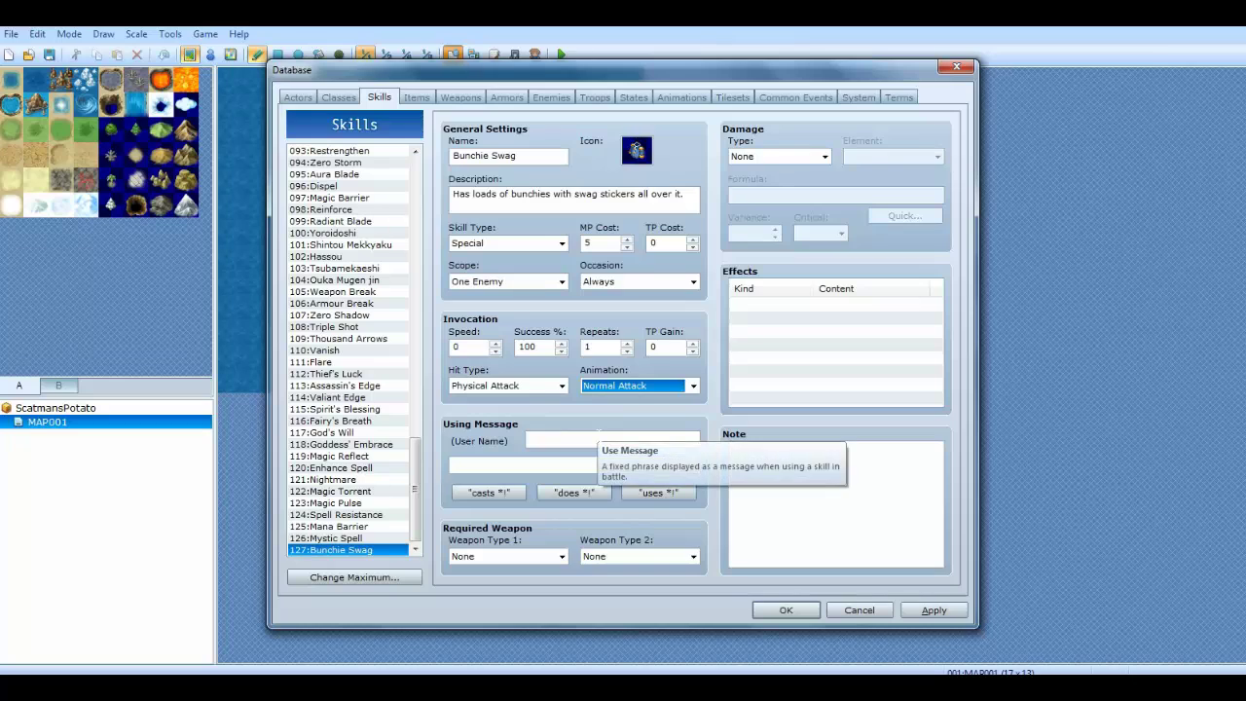
- Fill the using message of Bunchie Swag with the preset phrase "does Bunchie Swag!"
{"action": "left_click", "coordinate": [542, 442]}
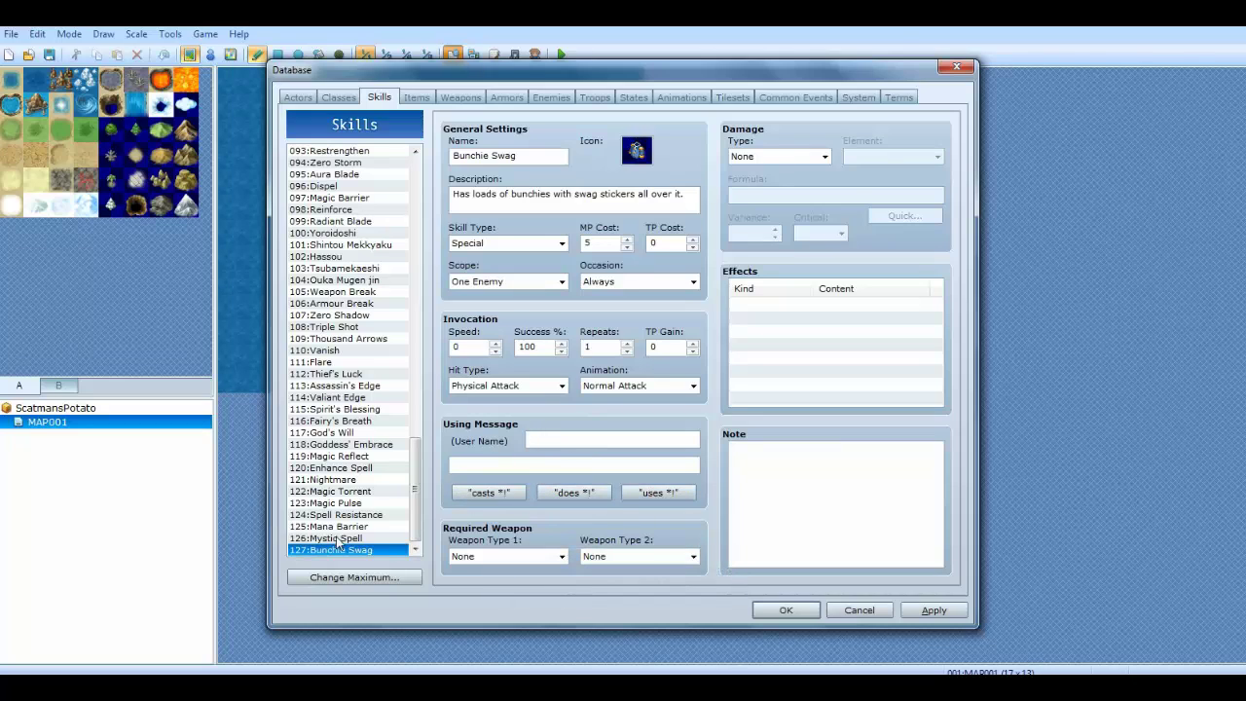
{"action": "left_click", "coordinate": [573, 491]}
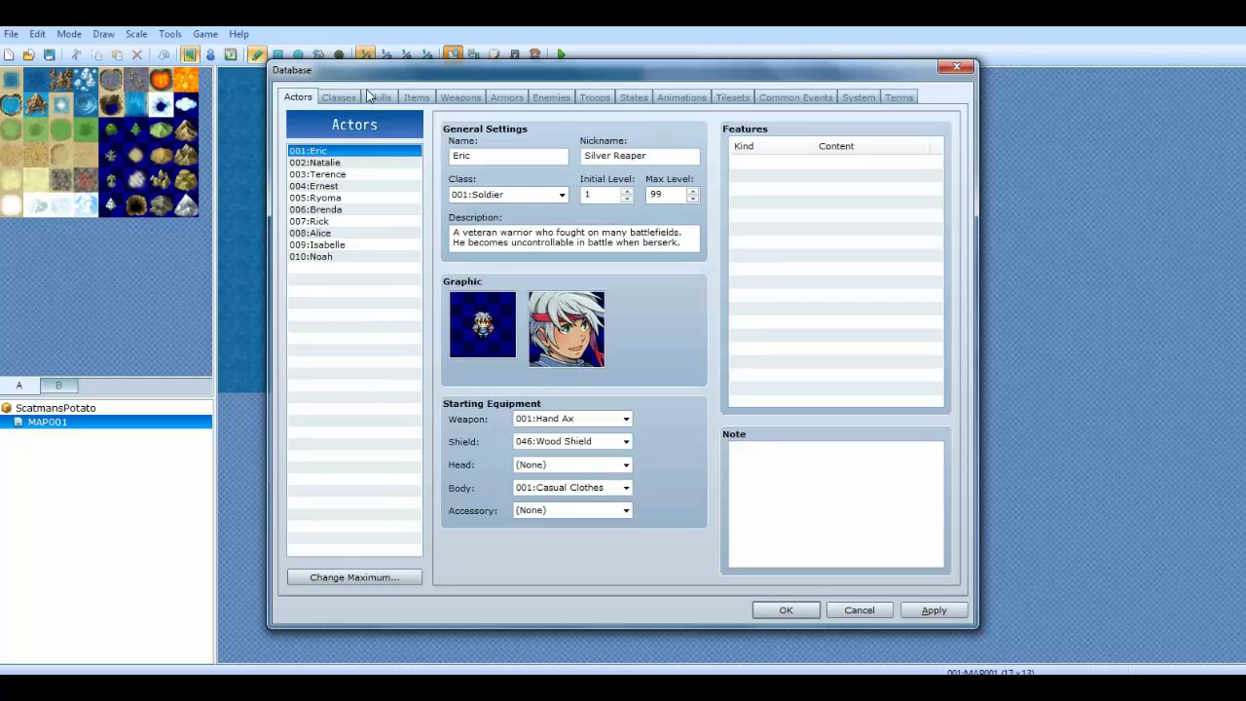
{"action": "left_click", "coordinate": [380, 97]}
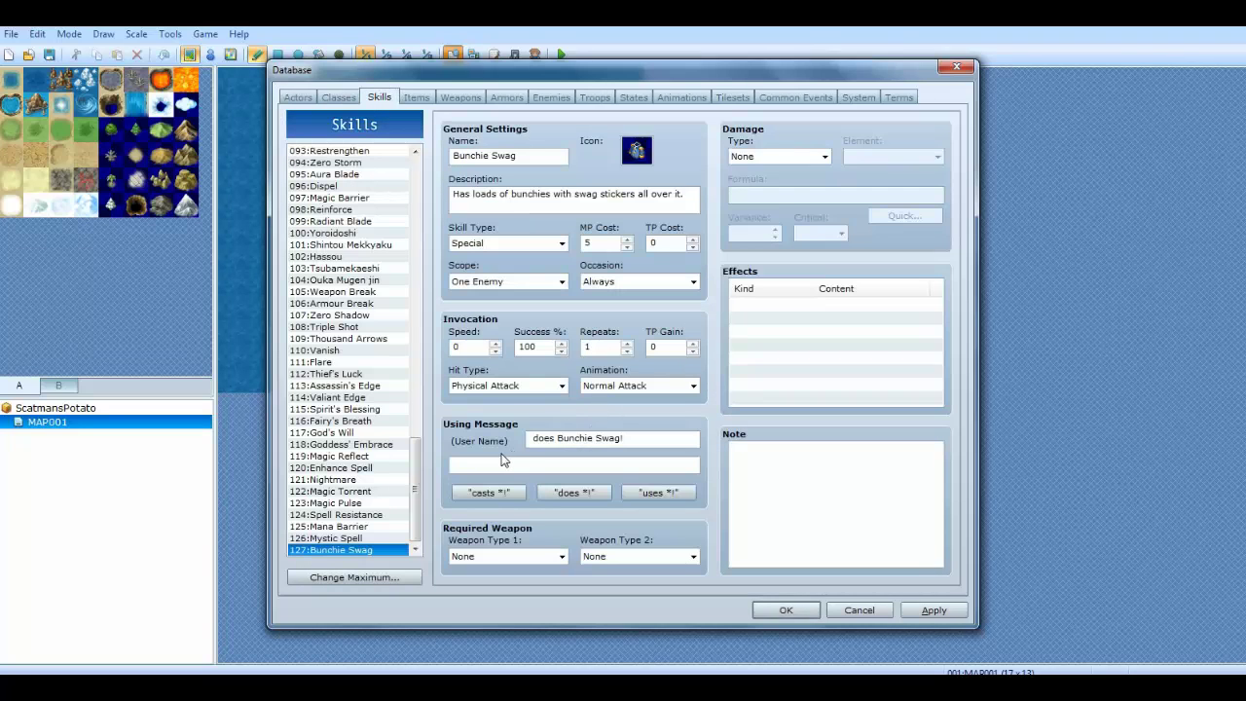
- Try other using message wordings, including "WiTH A BUNCHIE NYAN CAT!", and restore the preset phrase "does Bunchie Swag!"
{"action": "left_click", "coordinate": [639, 449]}
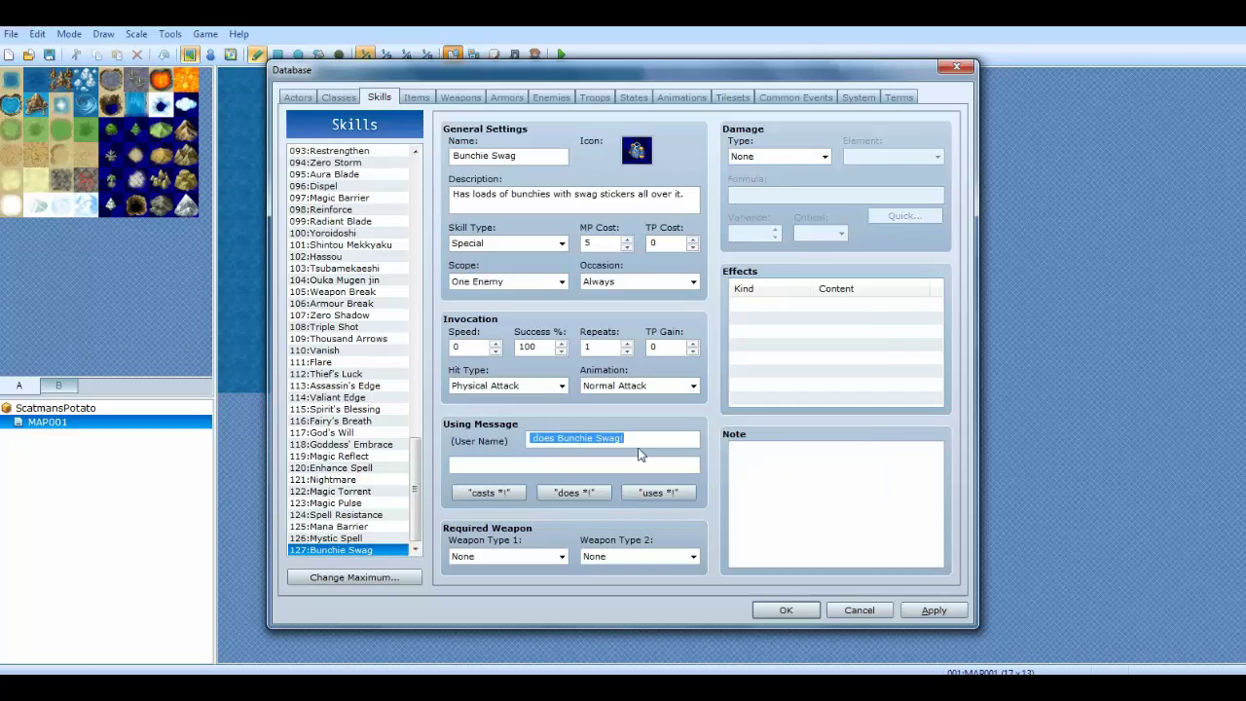
{"action": "left_click", "coordinate": [645, 438]}
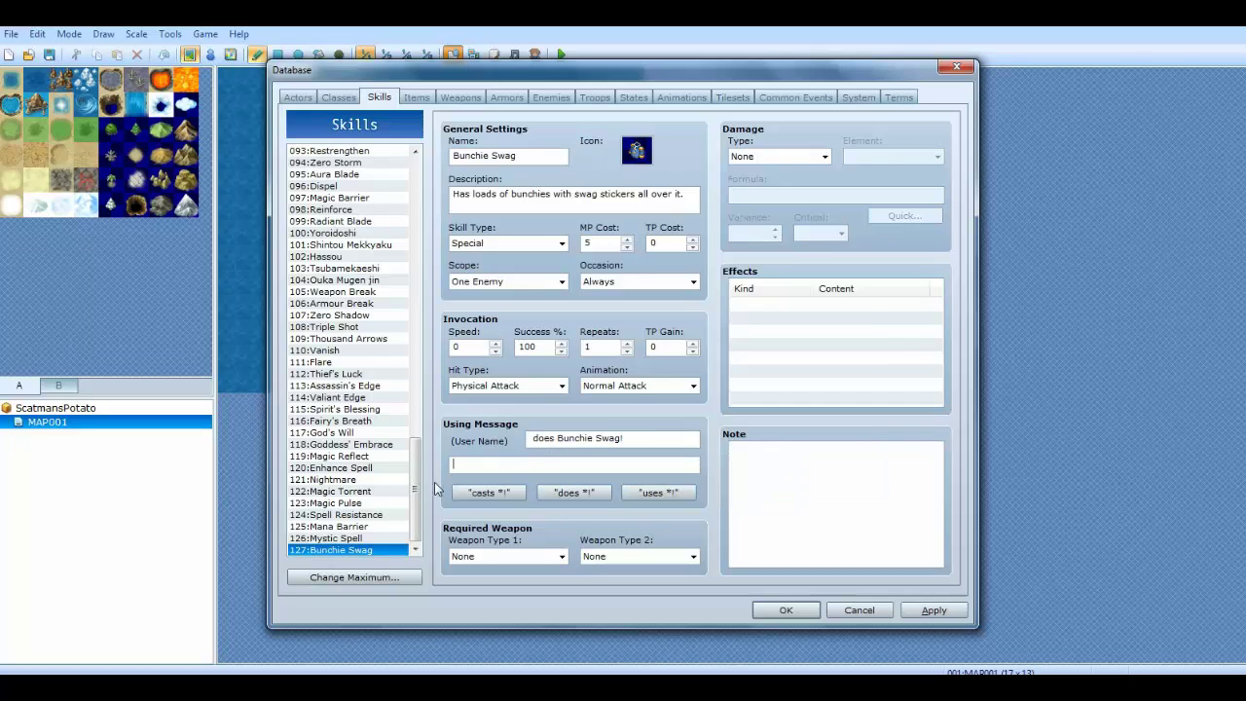
{"action": "left_click", "coordinate": [487, 496]}
{"action": "left_click", "coordinate": [584, 493]}
{"action": "type", "text": "WiTH A BUNCHIE NYAN CAT!"}
{"action": "left_click", "coordinate": [570, 491]}
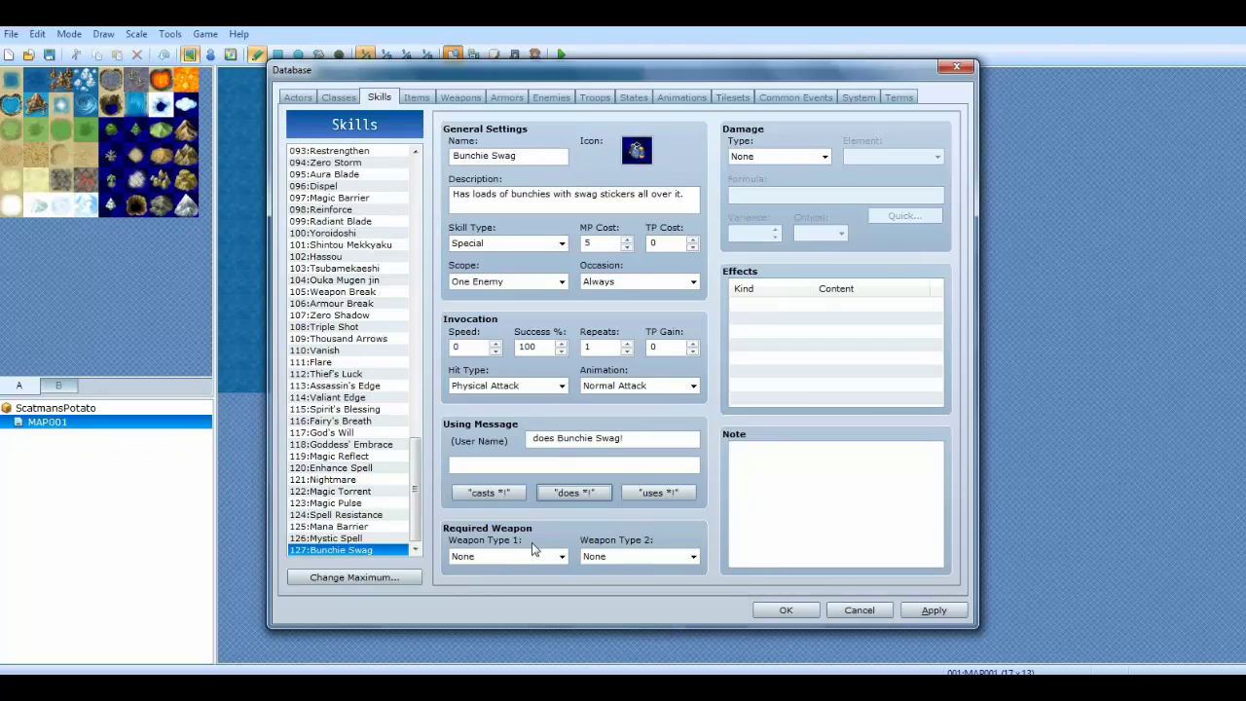
- Try Staff and Sword as the first required weapon type, then reset it to None
{"action": "left_click", "coordinate": [559, 555]}
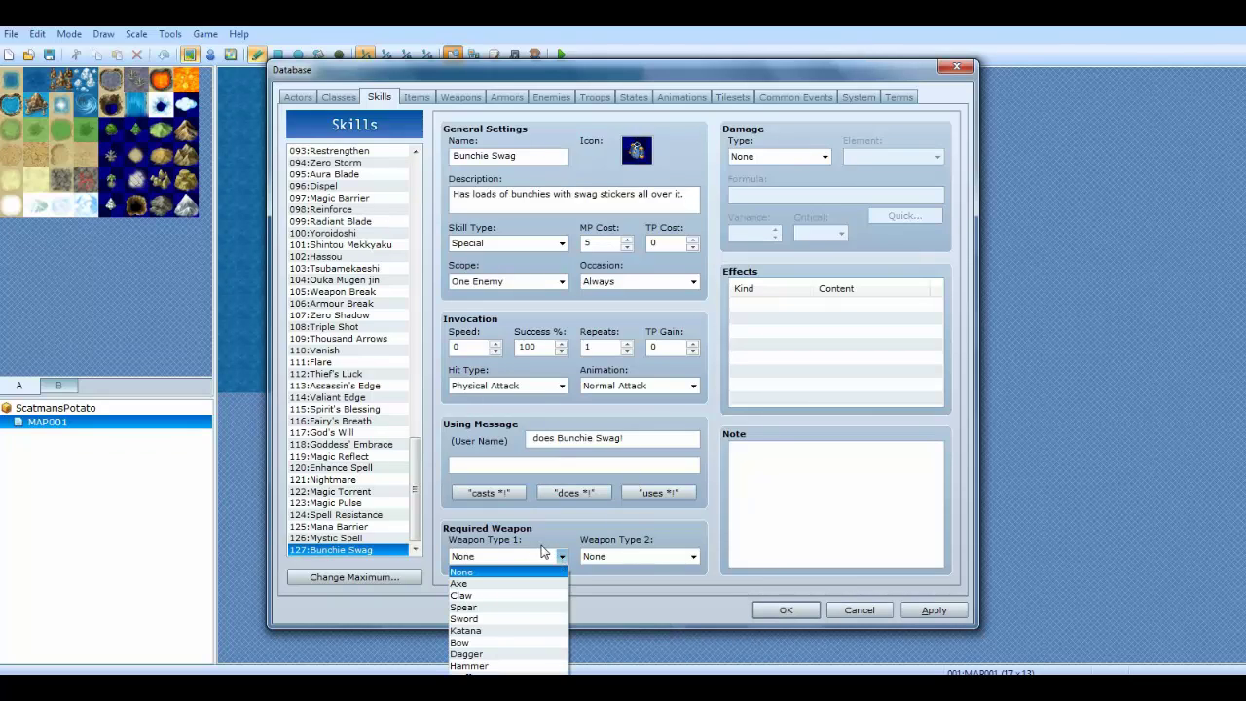
{"action": "left_click", "coordinate": [485, 561]}
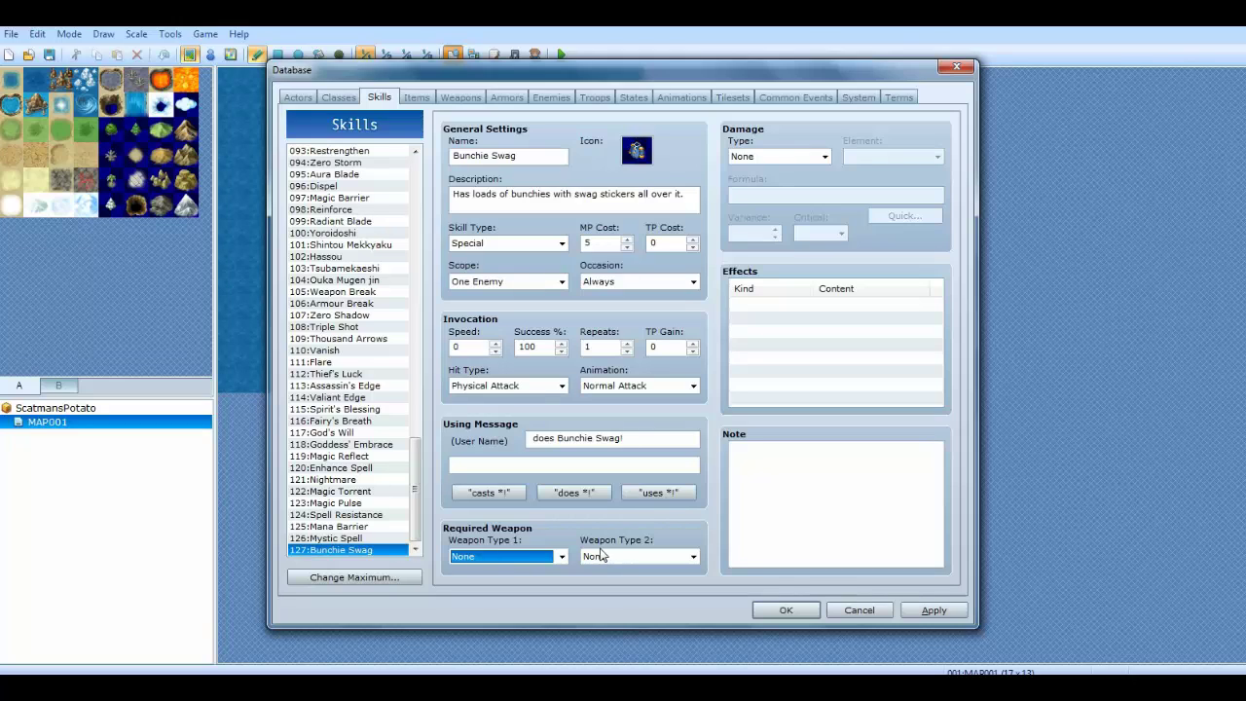
{"action": "left_click", "coordinate": [539, 553]}
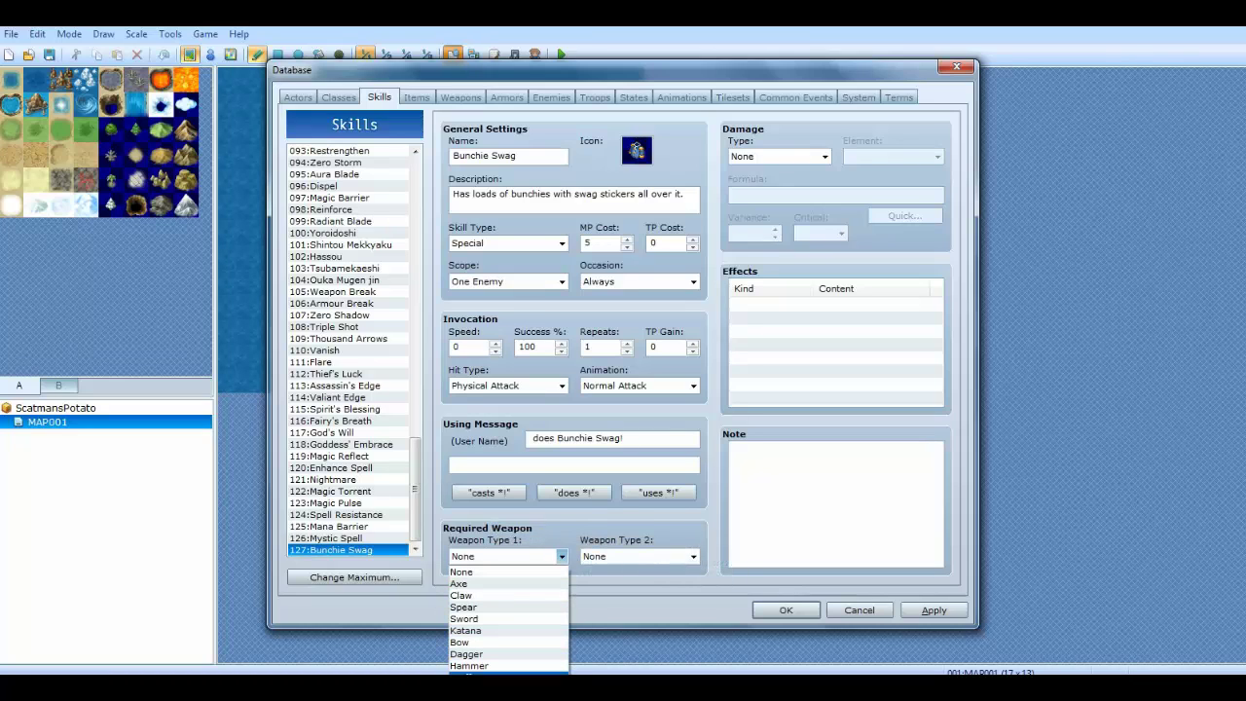
{"action": "left_click", "coordinate": [487, 673]}
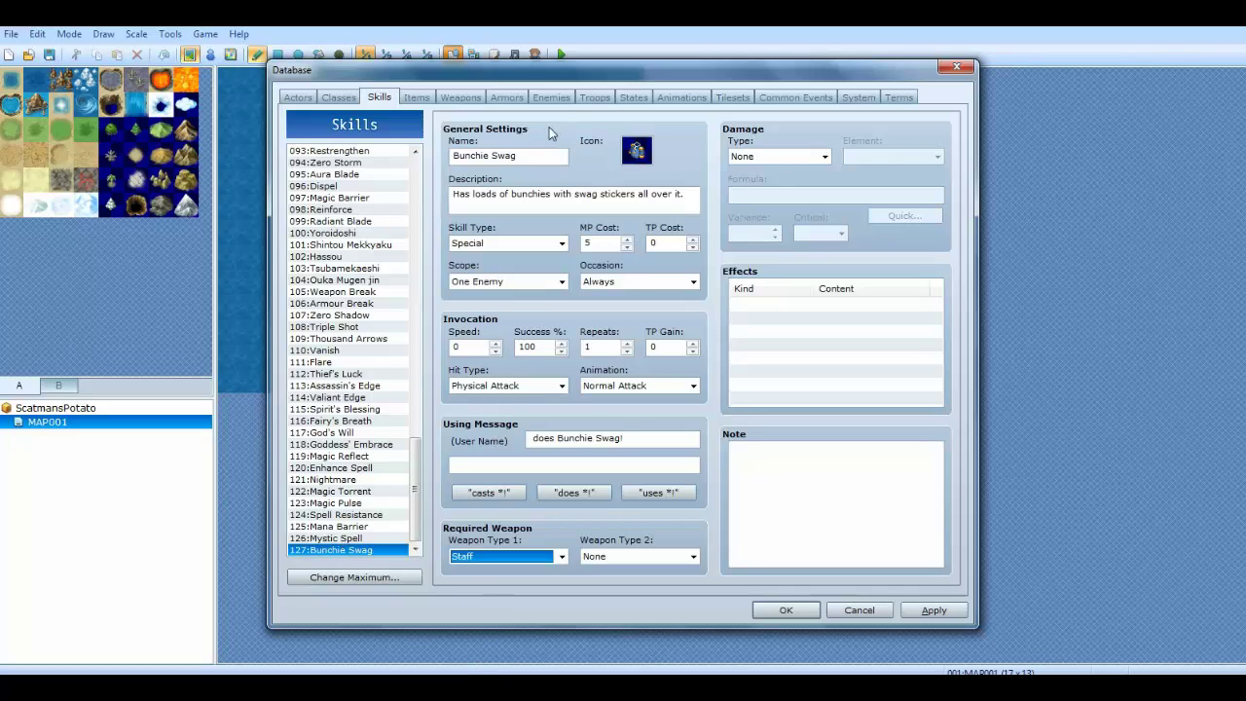
{"action": "left_click", "coordinate": [522, 555]}
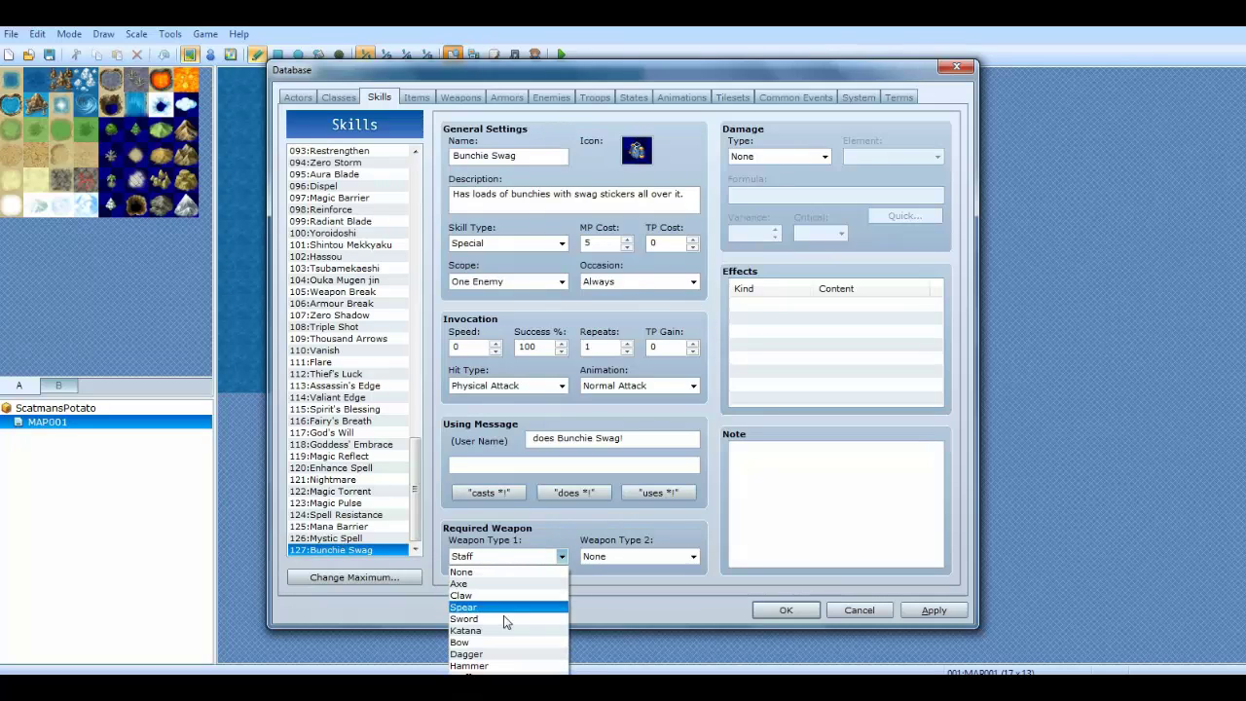
{"action": "left_click", "coordinate": [492, 607]}
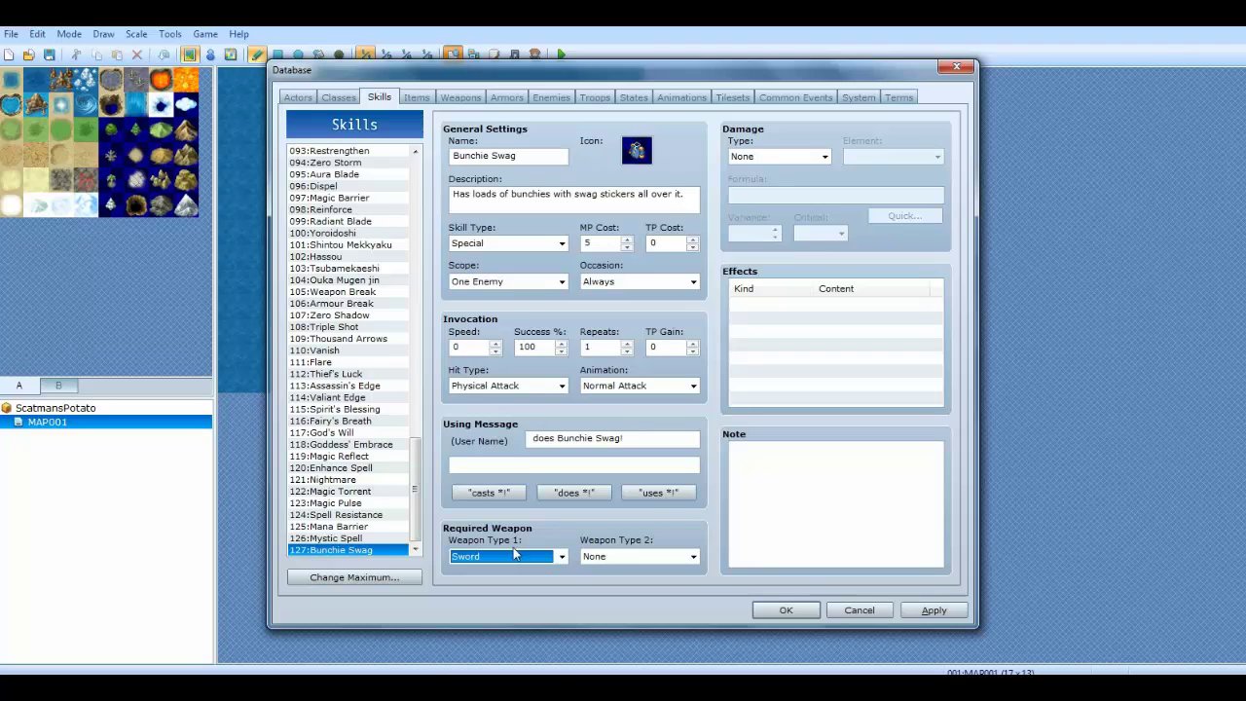
{"action": "left_click", "coordinate": [513, 550]}
{"action": "left_click", "coordinate": [510, 573]}
- Review the second required weapon type options, keeping None, and set the first required weapon type to Bow
{"action": "left_click", "coordinate": [632, 557]}
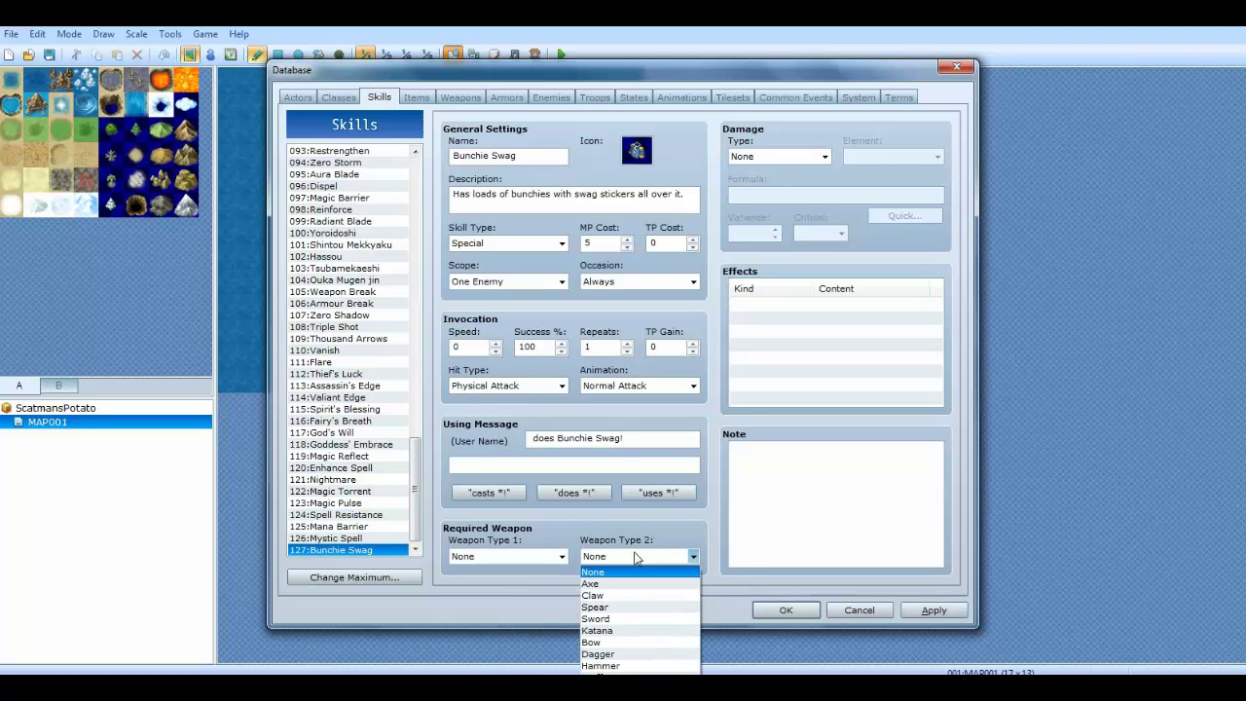
{"action": "left_click", "coordinate": [525, 557]}
{"action": "left_click", "coordinate": [525, 557]}
{"action": "left_click", "coordinate": [652, 558]}
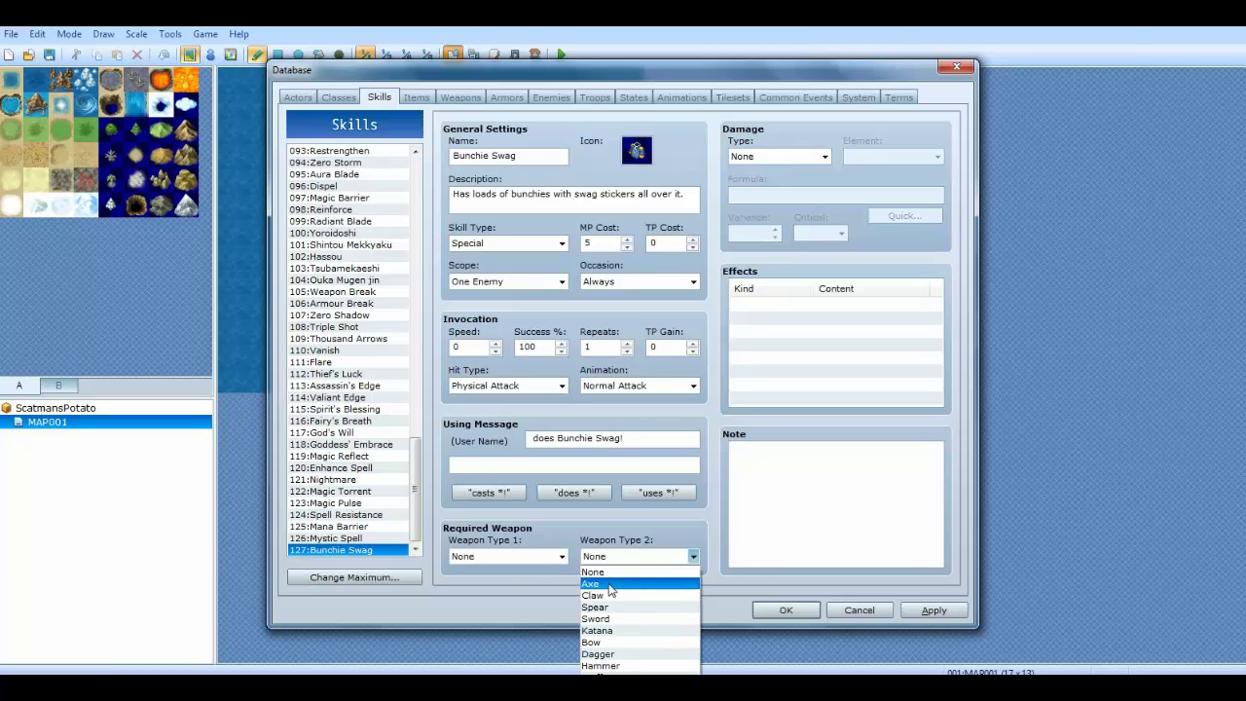
{"action": "left_click", "coordinate": [600, 557]}
{"action": "left_click", "coordinate": [506, 557]}
{"action": "left_click", "coordinate": [506, 642]}
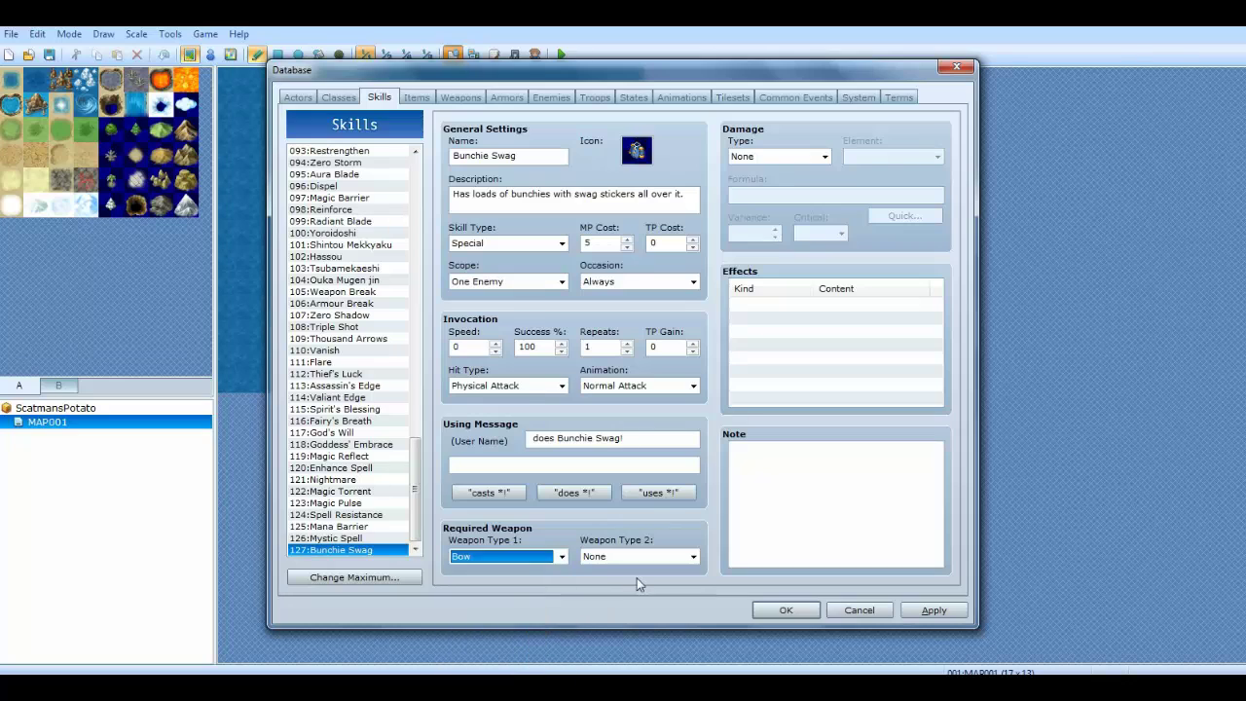
- Try Claw as the second required weapon type of Bunchie Swag, then reset both required weapon types to None
{"action": "left_click", "coordinate": [630, 557]}
{"action": "left_click", "coordinate": [594, 594]}
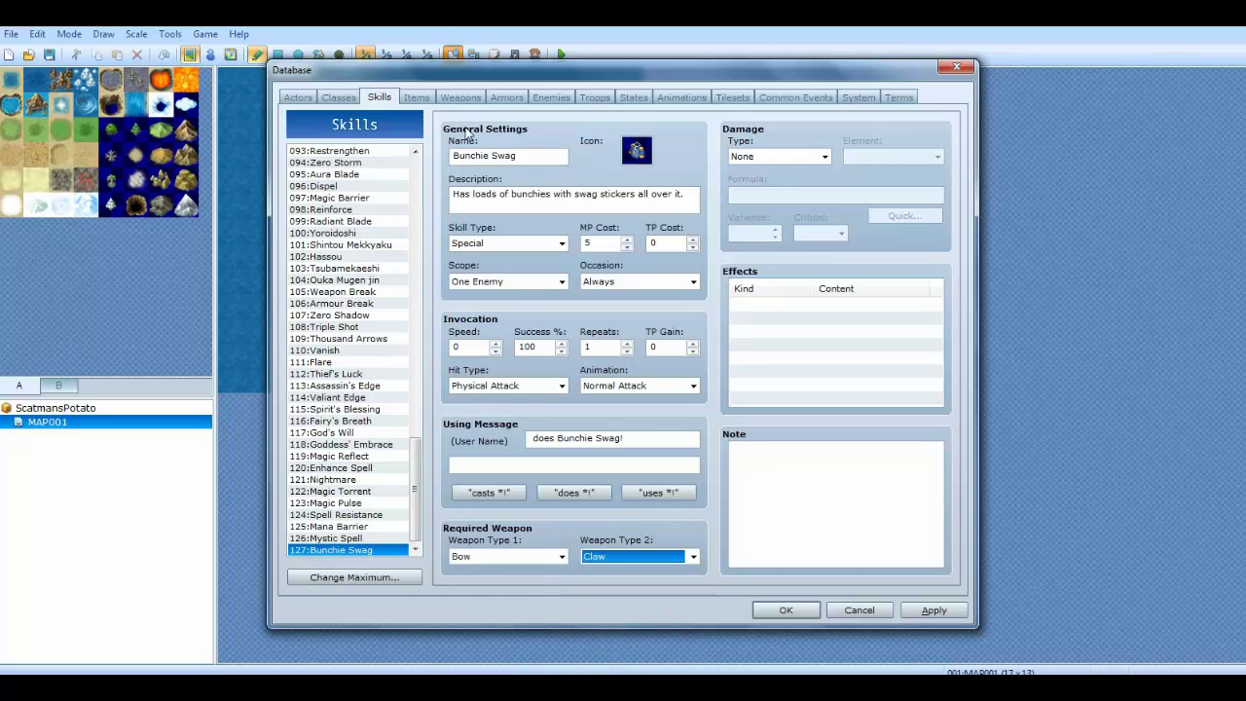
{"action": "left_click", "coordinate": [515, 556]}
{"action": "left_click", "coordinate": [506, 571]}
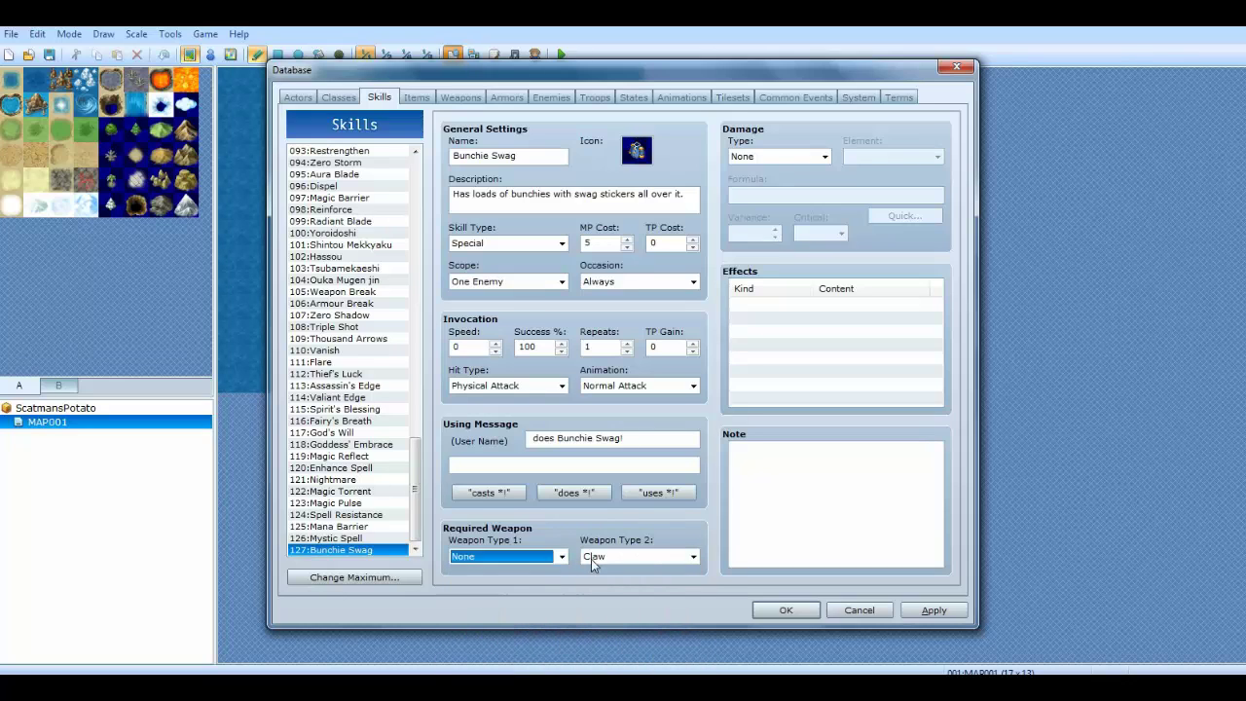
{"action": "left_click", "coordinate": [591, 559]}
{"action": "left_click", "coordinate": [621, 573]}
{"action": "left_click", "coordinate": [738, 450]}
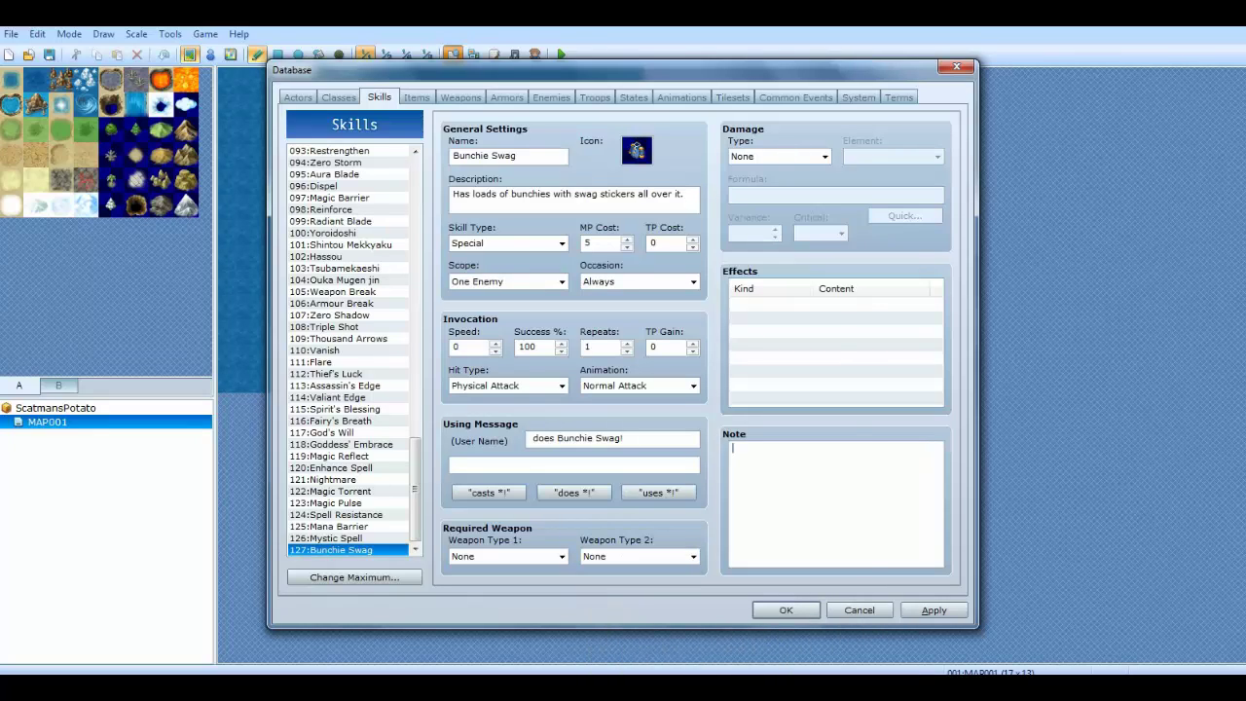
{"action": "left_click", "coordinate": [811, 363]}
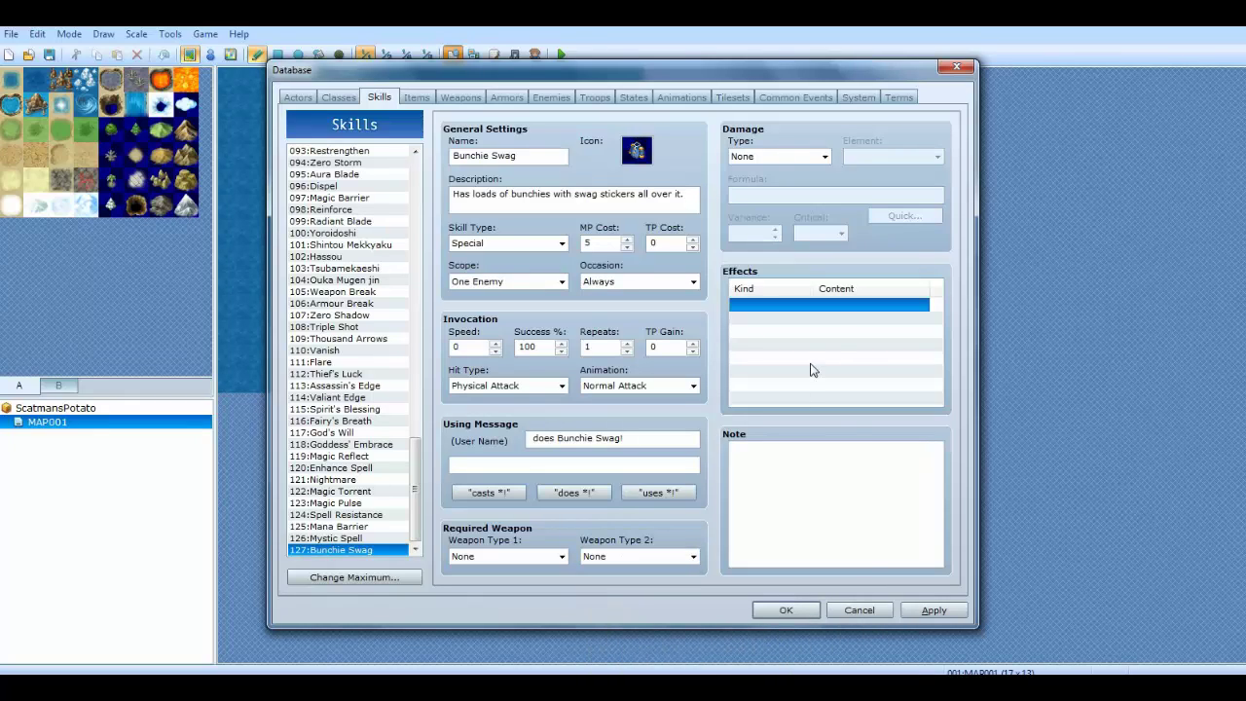
- Set the damage type of Bunchie Swag to HP Damage and its element to Physical
{"action": "left_click", "coordinate": [783, 156]}
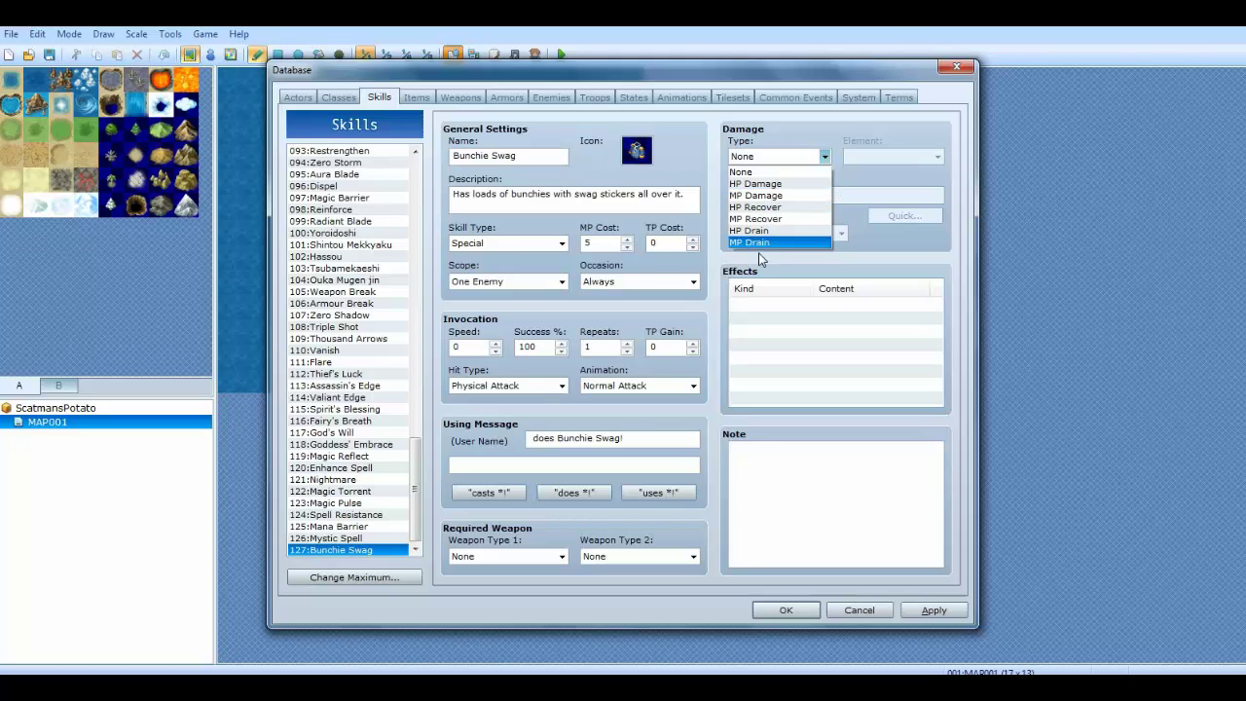
{"action": "left_click", "coordinate": [769, 184]}
{"action": "left_click", "coordinate": [880, 155]}
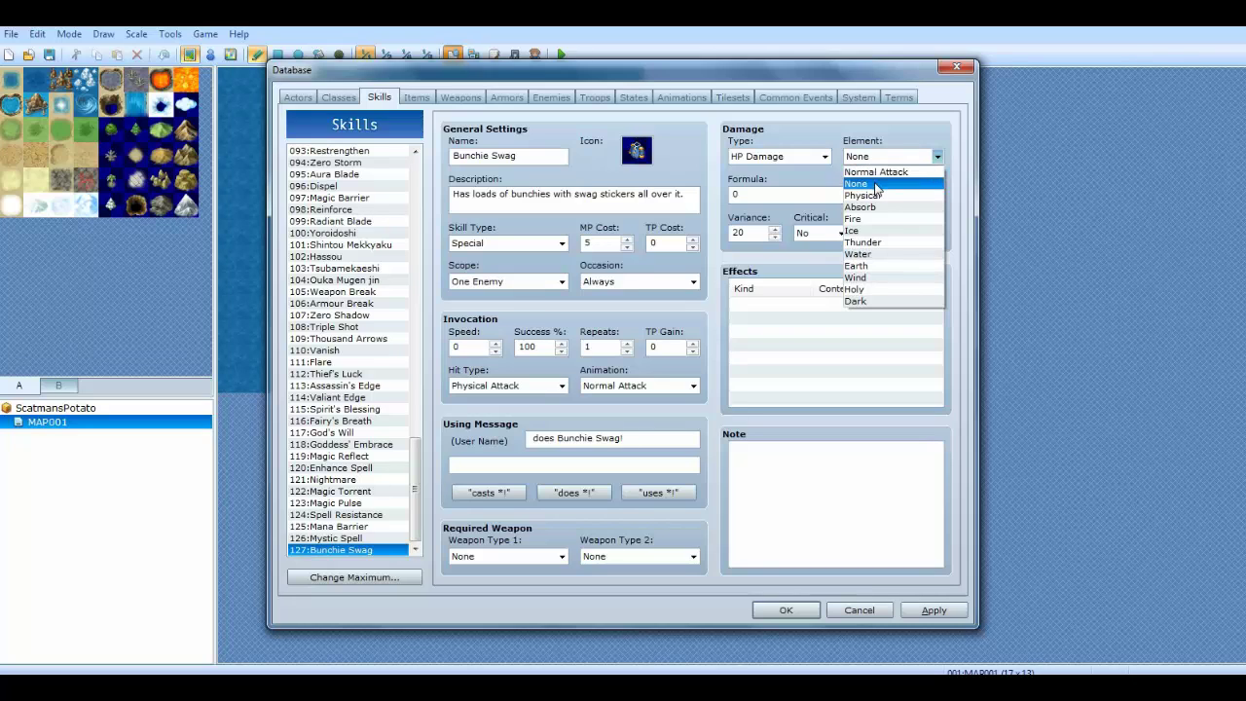
{"action": "left_click", "coordinate": [876, 194]}
{"action": "left_click", "coordinate": [883, 158]}
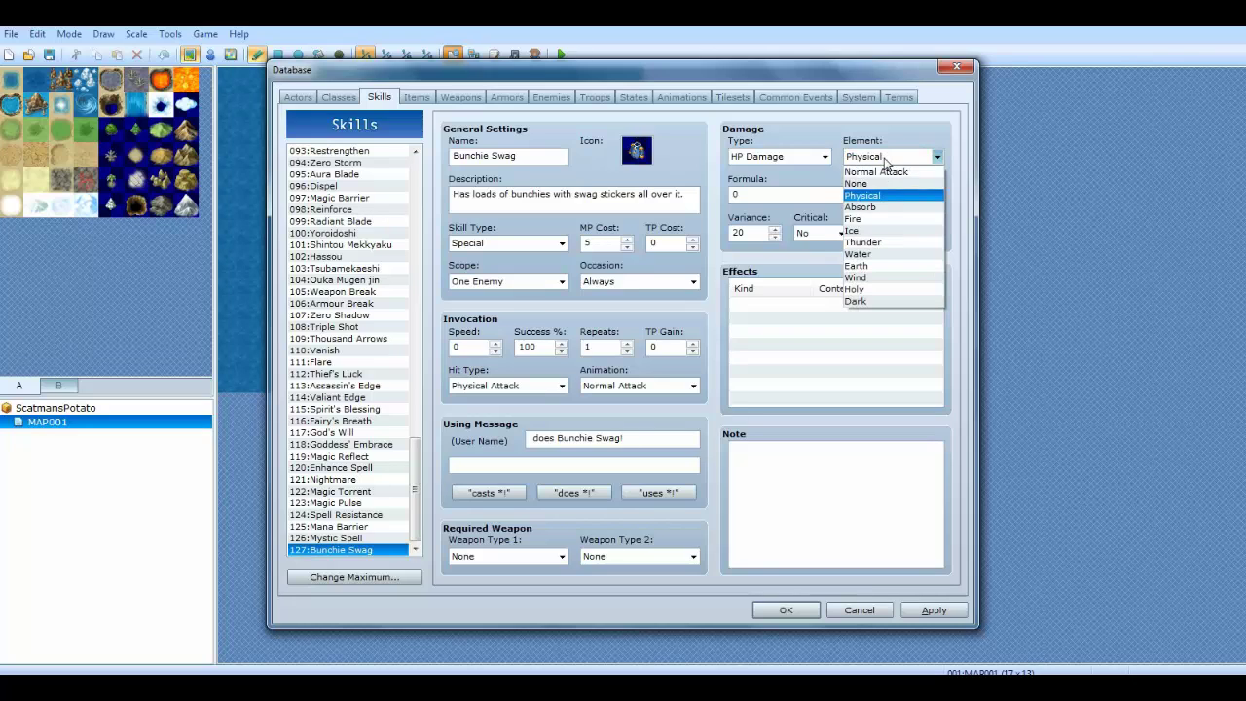
{"action": "left_click", "coordinate": [879, 200]}
{"action": "key", "text": "Tab"}
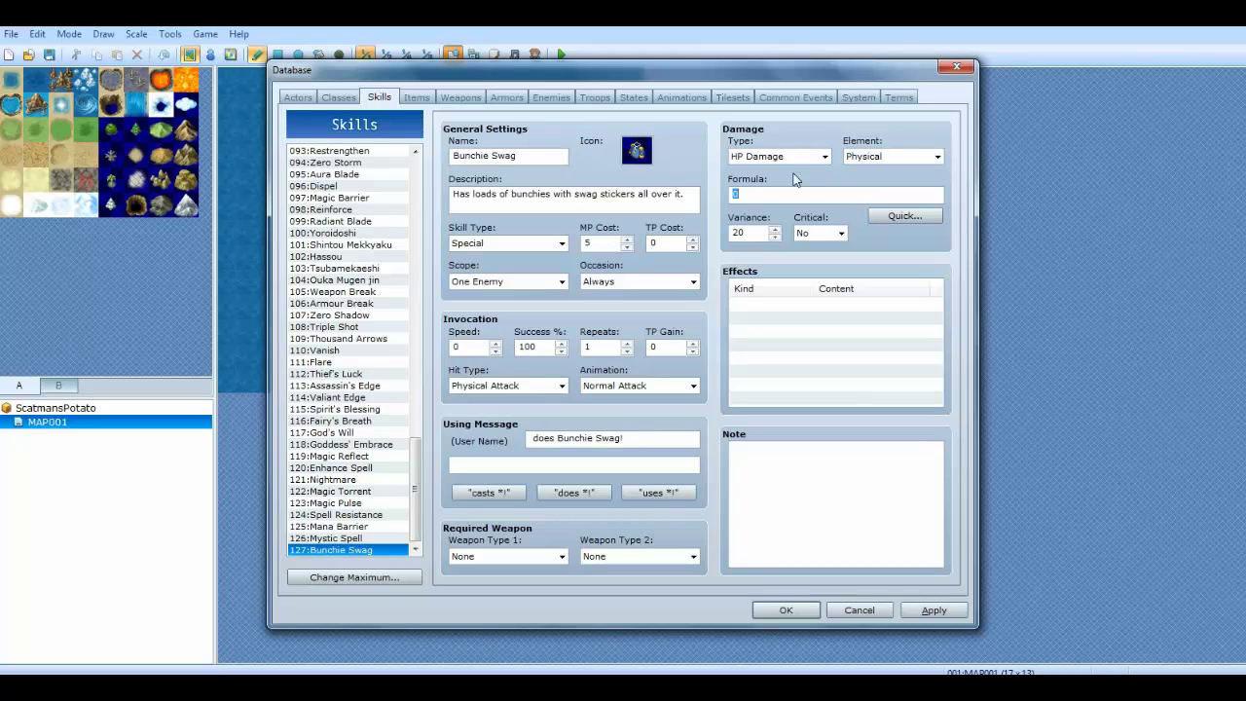
{"action": "left_click", "coordinate": [779, 305]}
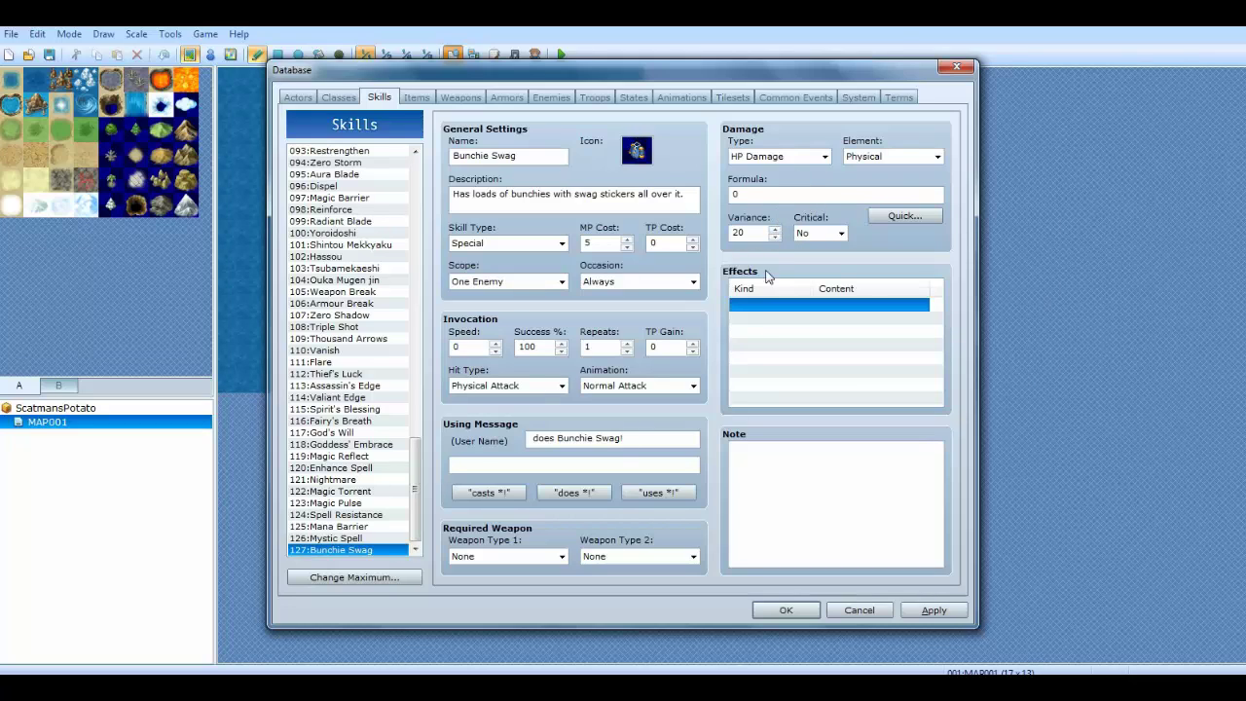
- Generate the damage formula with the quick damage setting, using base value 10, physical 25 and magical 5
{"action": "left_click", "coordinate": [904, 215]}
{"action": "left_click_drag", "start_coordinate": [873, 146], "coordinate": [502, 305]}
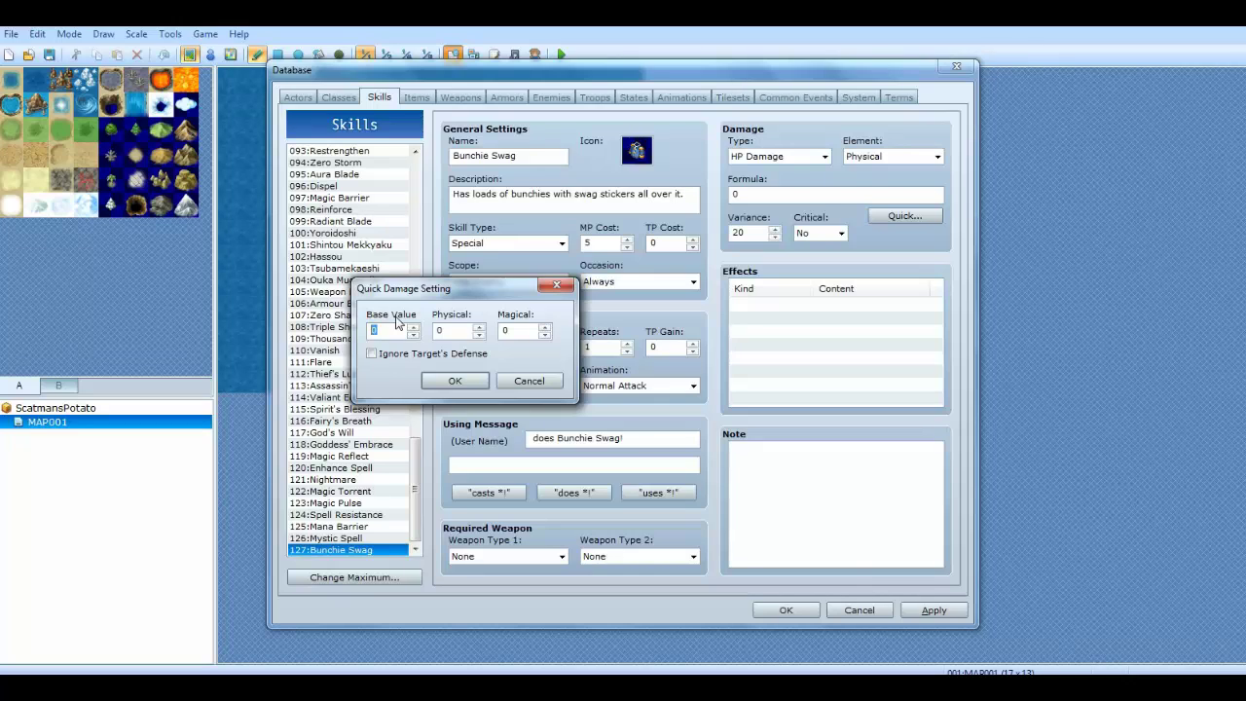
{"action": "mouse_move", "coordinate": [396, 323]}
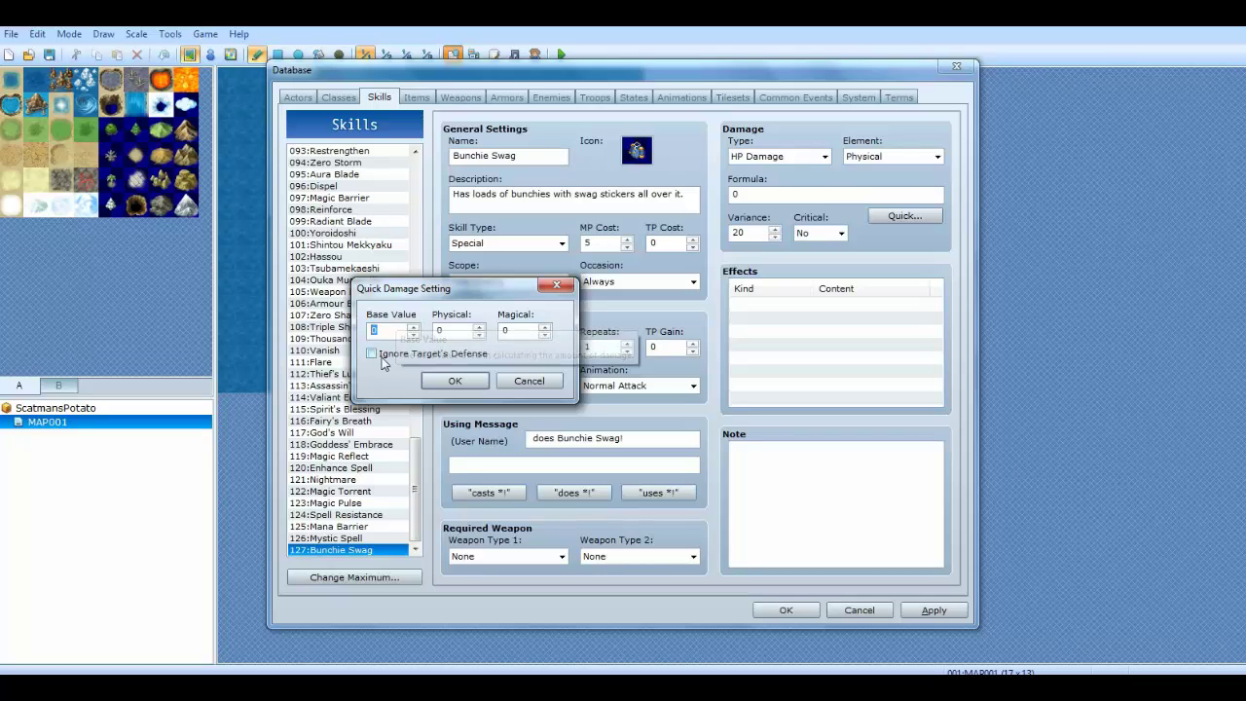
{"action": "type", "text": "10"}
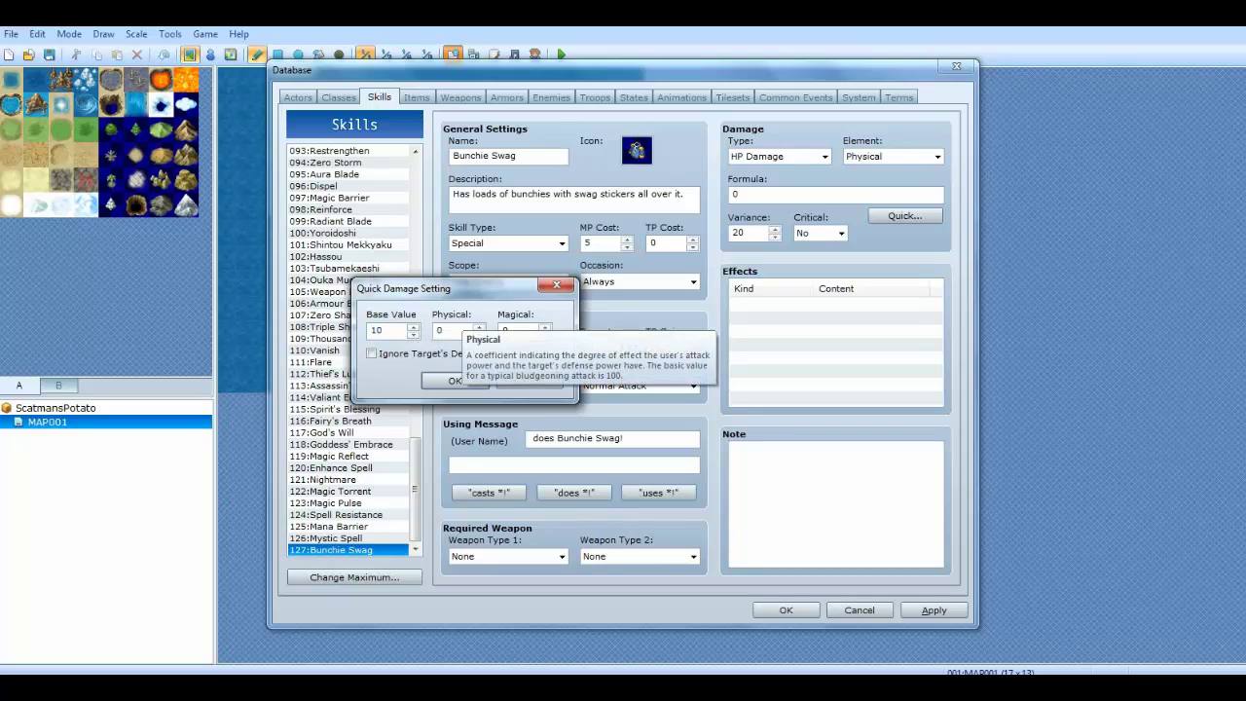
{"action": "key", "text": "Tab"}
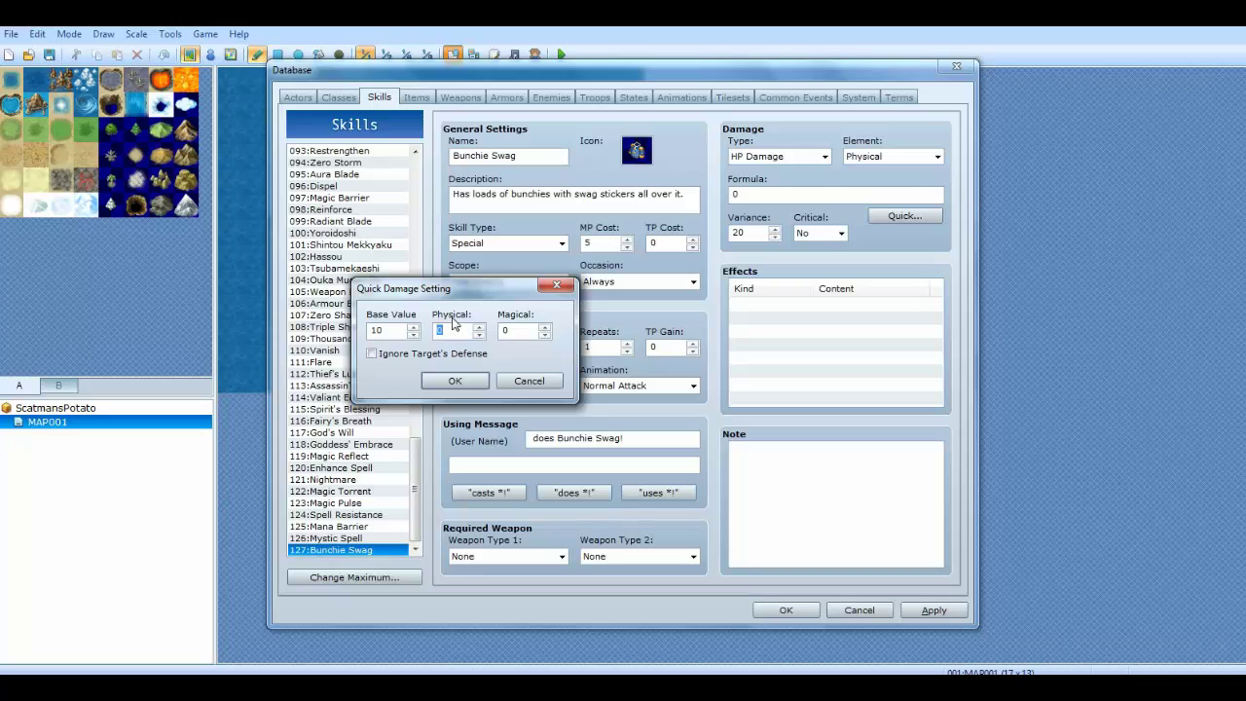
{"action": "mouse_move", "coordinate": [452, 324]}
{"action": "type", "text": "25"}
{"action": "key", "text": "Tab"}
{"action": "type", "text": "5"}
{"action": "left_click", "coordinate": [448, 381]}
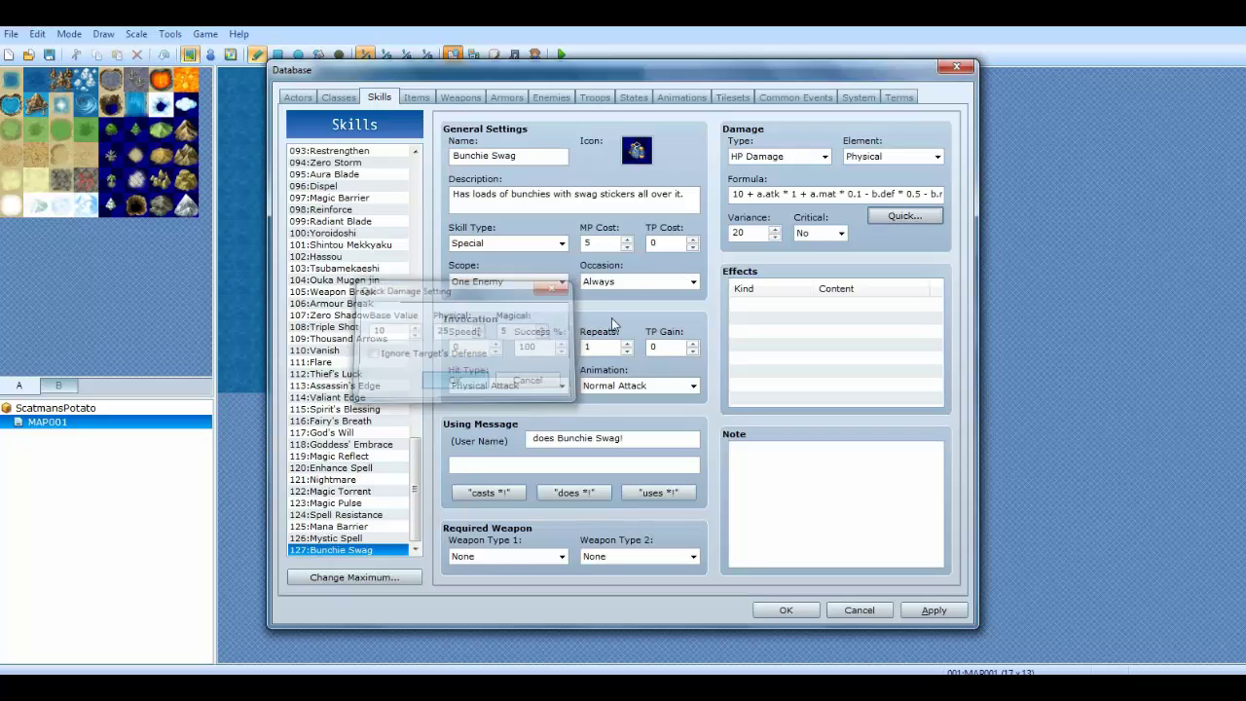
- Examine the base value and the user's attack and magic attack terms in the damage formula
{"action": "left_click", "coordinate": [737, 194]}
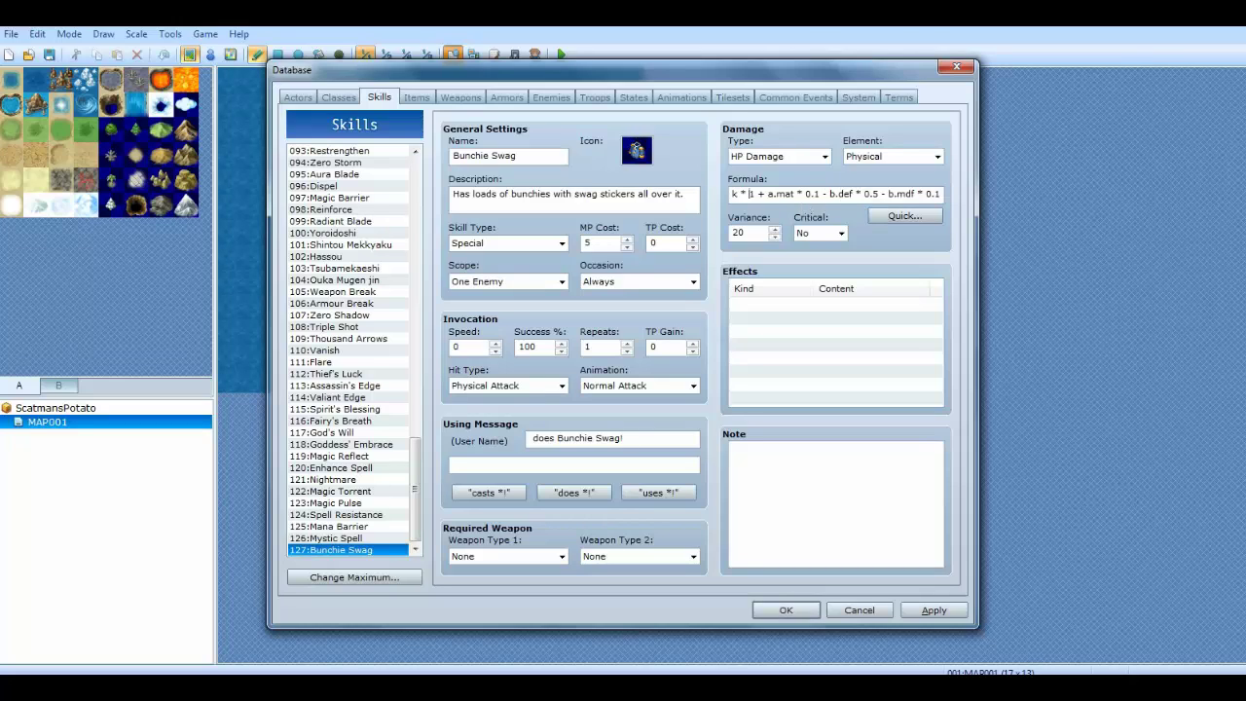
{"action": "key", "text": "shift+Home"}
{"action": "left_click", "coordinate": [800, 193]}
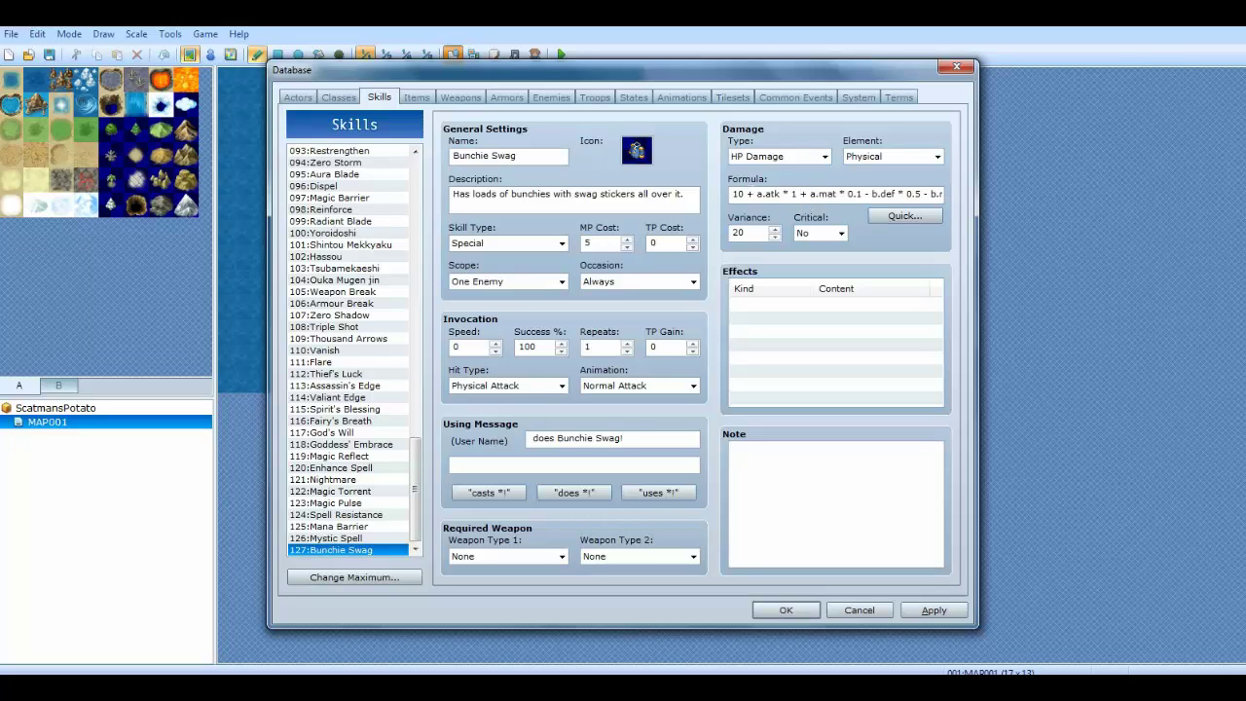
{"action": "mouse_move", "coordinate": [798, 194]}
{"action": "left_click_drag", "start_coordinate": [746, 194], "coordinate": [798, 192]}
{"action": "mouse_move", "coordinate": [797, 193]}
{"action": "left_mouse_down"}
{"action": "mouse_move", "coordinate": [780, 194]}
{"action": "mouse_move", "coordinate": [793, 194]}
{"action": "left_mouse_up"}
{"action": "key", "text": "shift+Left"}
{"action": "key", "text": "shift+Left"}
{"action": "key", "text": "Left"}
{"action": "left_click_drag", "start_coordinate": [755, 194], "coordinate": [780, 194]}
{"action": "left_click", "coordinate": [783, 194]}
{"action": "key", "text": "ctrl+shift+Right"}
{"action": "key", "text": "ctrl+shift+Right"}
{"action": "key", "text": "ctrl+shift+Right"}
{"action": "key", "text": "ctrl+shift+Right"}
{"action": "key", "text": "shift+Left"}
{"action": "key", "text": "shift+Left"}
{"action": "key", "text": "shift+Left"}
{"action": "key", "text": "Right"}
{"action": "key", "text": "Right"}
{"action": "key", "text": "shift+Right"}
- Examine the target's defense and magic defense terms in the rest of the damage formula
{"action": "left_click", "coordinate": [884, 193]}
{"action": "key", "text": "shift+Right"}
{"action": "key", "text": "shift+Right"}
{"action": "key", "text": "shift+Right"}
{"action": "key", "text": "shift+Right"}
{"action": "key", "text": "shift+Right"}
{"action": "left_click", "coordinate": [907, 194]}
{"action": "key", "text": "Right"}
{"action": "key", "text": "Right"}
{"action": "key", "text": "Right"}
{"action": "key", "text": "Right"}
{"action": "key", "text": "Right"}
{"action": "key", "text": "Right"}
{"action": "key", "text": "Right"}
{"action": "key", "text": "Right"}
{"action": "key", "text": "Right"}
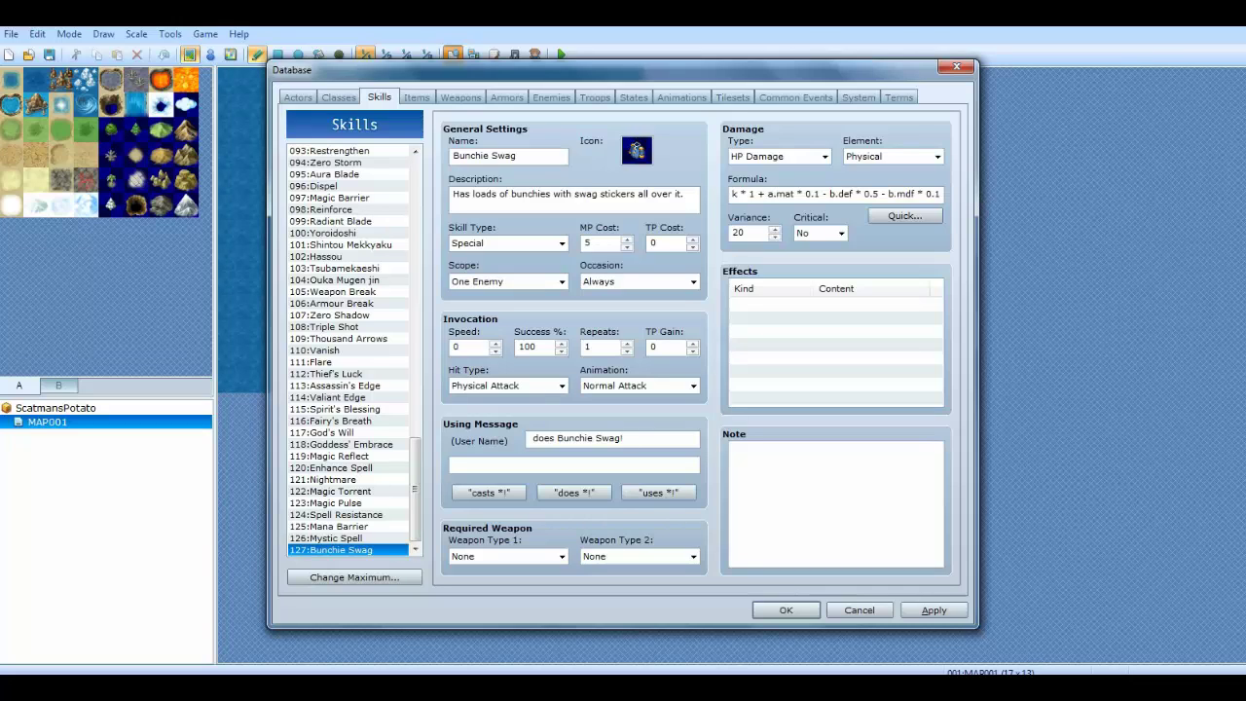
{"action": "key", "text": "Left"}
{"action": "key", "text": "Left"}
{"action": "key", "text": "Left"}
{"action": "key", "text": "shift+Right"}
{"action": "key", "text": "shift+Right"}
{"action": "key", "text": "shift+Right"}
{"action": "key", "text": "shift+Right"}
{"action": "key", "text": "shift+Right"}
{"action": "key", "text": "shift+Right"}
{"action": "key", "text": "shift+Right"}
{"action": "key", "text": "shift+Right"}
{"action": "key", "text": "shift+Right"}
{"action": "key", "text": "shift+Right"}
{"action": "key", "text": "shift+Right"}
{"action": "key", "text": "Right"}
- Copy the complete damage formula of Bunchie Swag, switch to Notepad and paste it into the empty document
{"action": "key", "text": "shift+Home"}
{"action": "key", "text": "ctrl+c"}
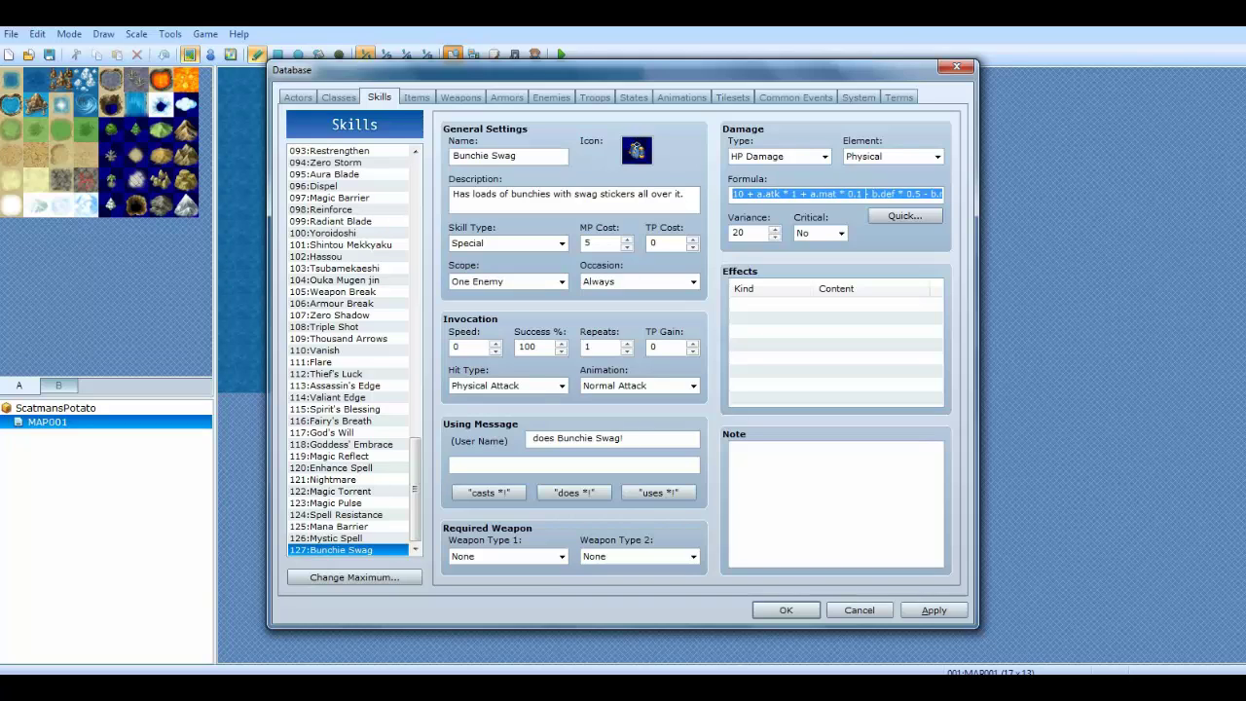
{"action": "left_click", "coordinate": [837, 193]}
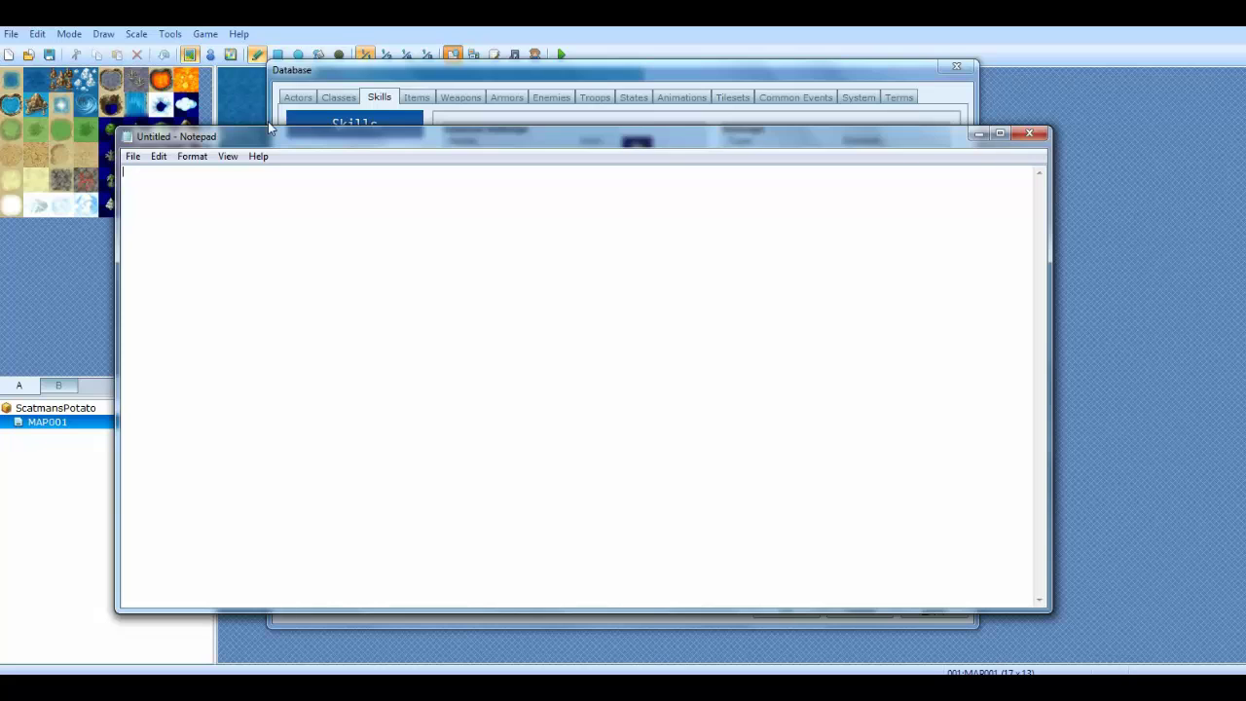
{"action": "left_click_drag", "start_coordinate": [309, 127], "coordinate": [311, 136]}
{"action": "left_click", "coordinate": [963, 88]}
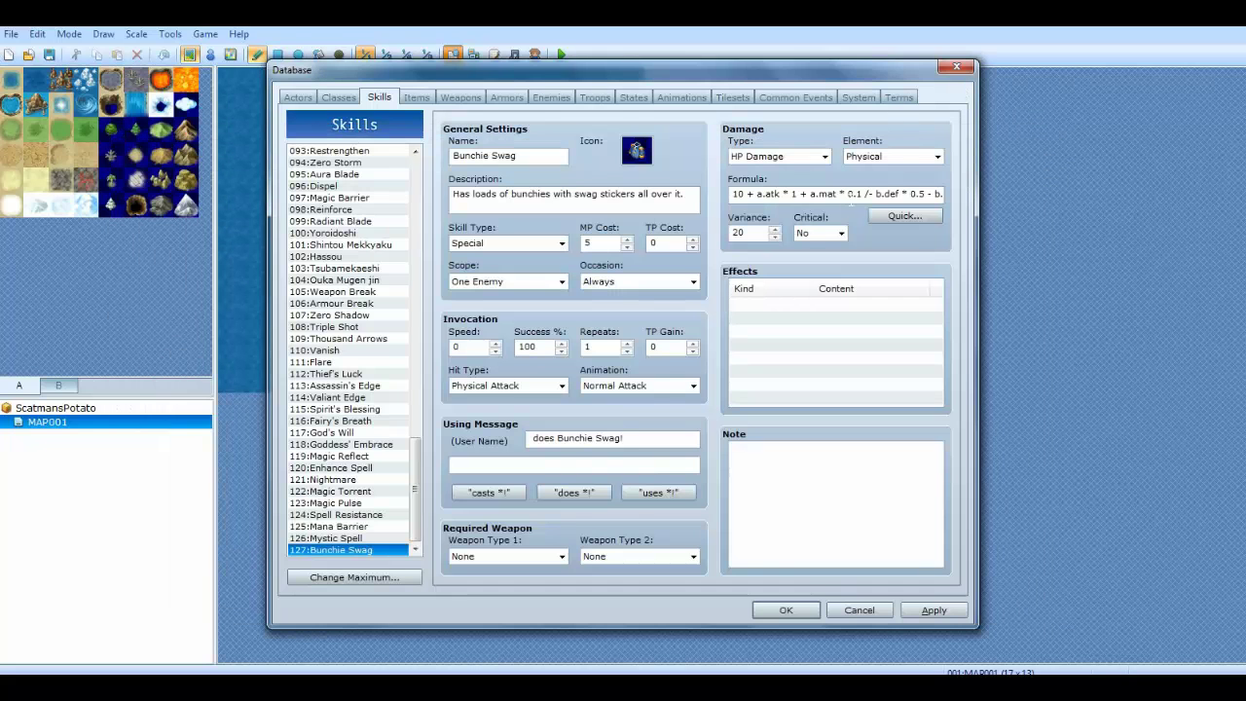
{"action": "key", "text": "alt+Tab"}
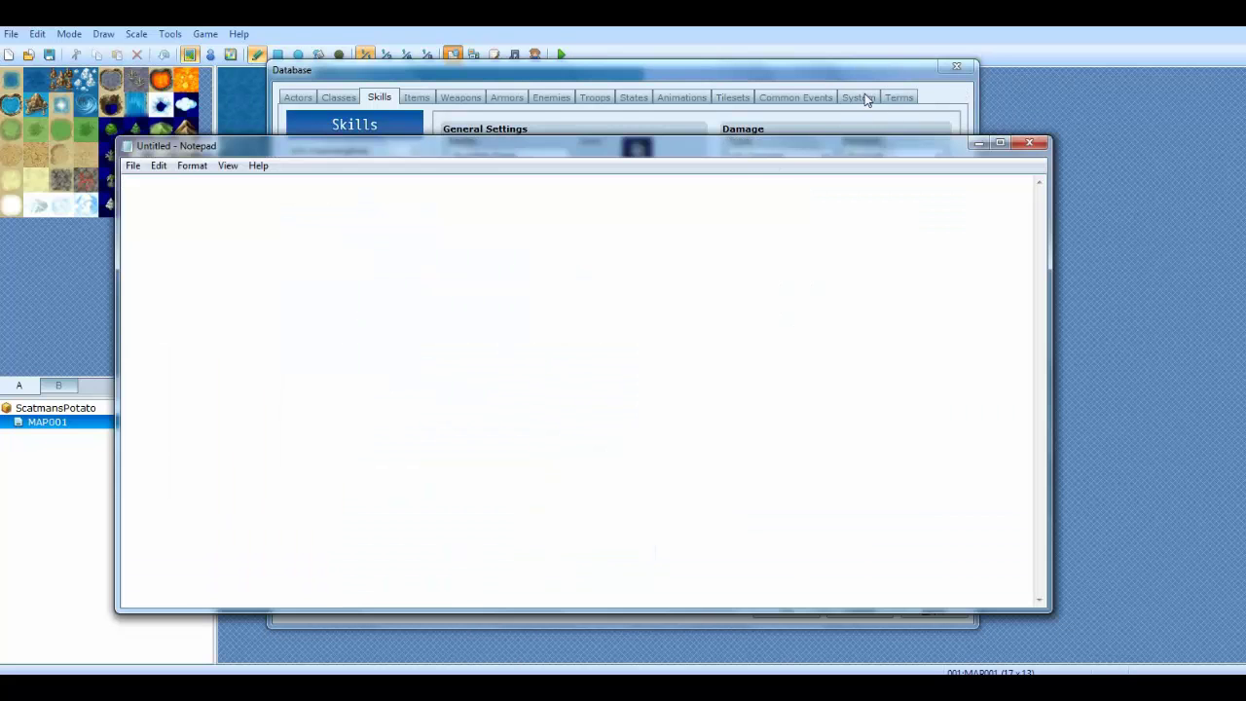
{"action": "left_click", "coordinate": [865, 97]}
{"action": "left_click", "coordinate": [881, 193]}
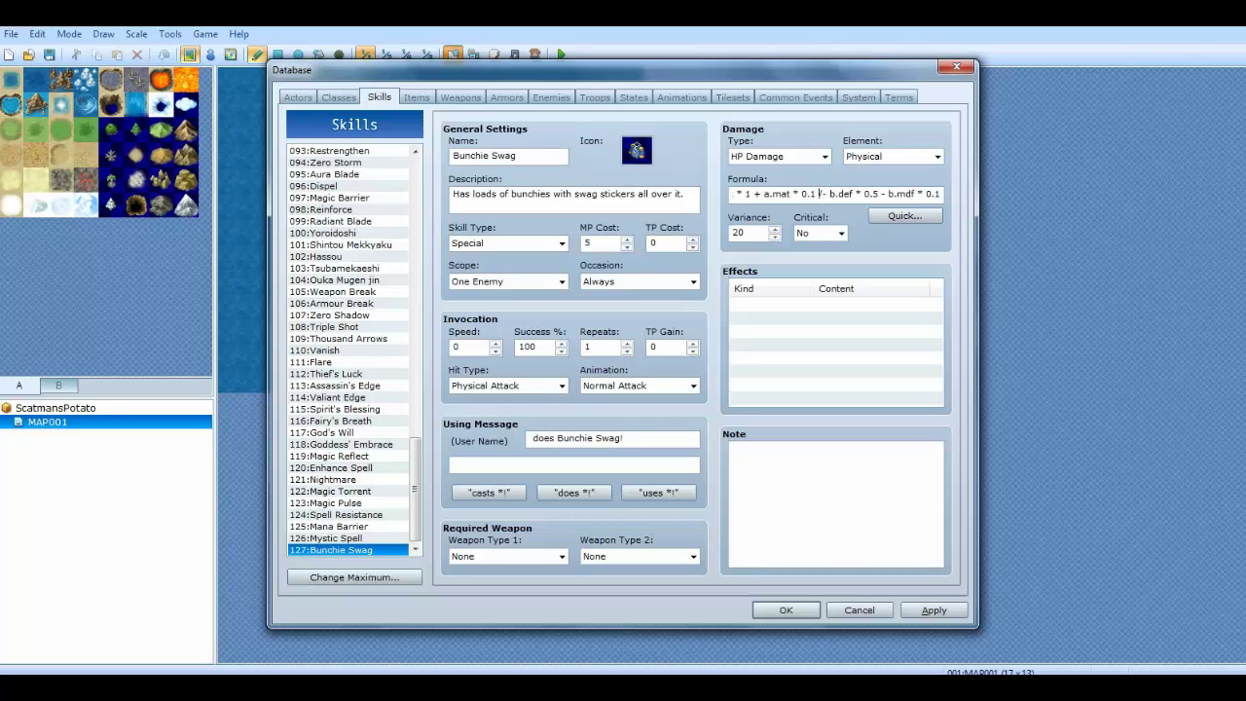
{"action": "left_click", "coordinate": [823, 194]}
{"action": "key", "text": "ctrl+a"}
{"action": "key", "text": "alt+Tab"}
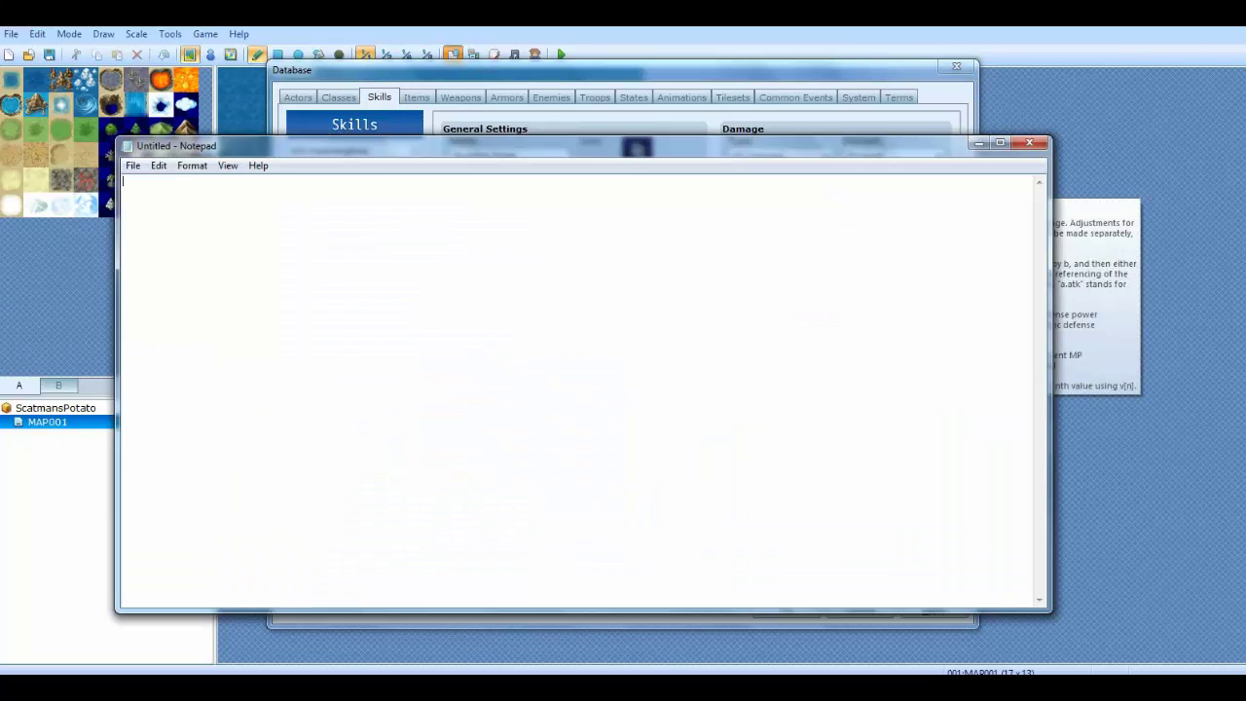
{"action": "key", "text": "ctrl+v"}
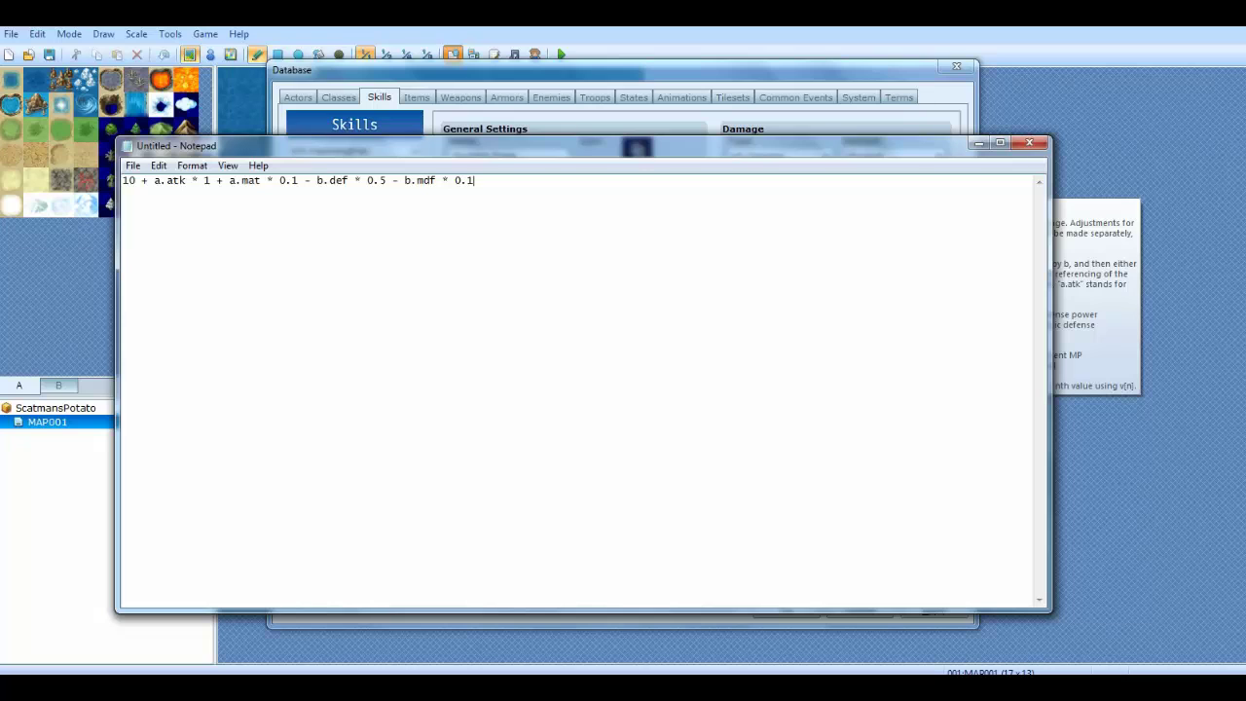
- Below the formula, write the base value 10 and, after checking the Soldier's level 1 attack curve, the line "20 * 1 = 20"
{"action": "type", "text": "10"}
{"action": "left_click", "coordinate": [339, 98]}
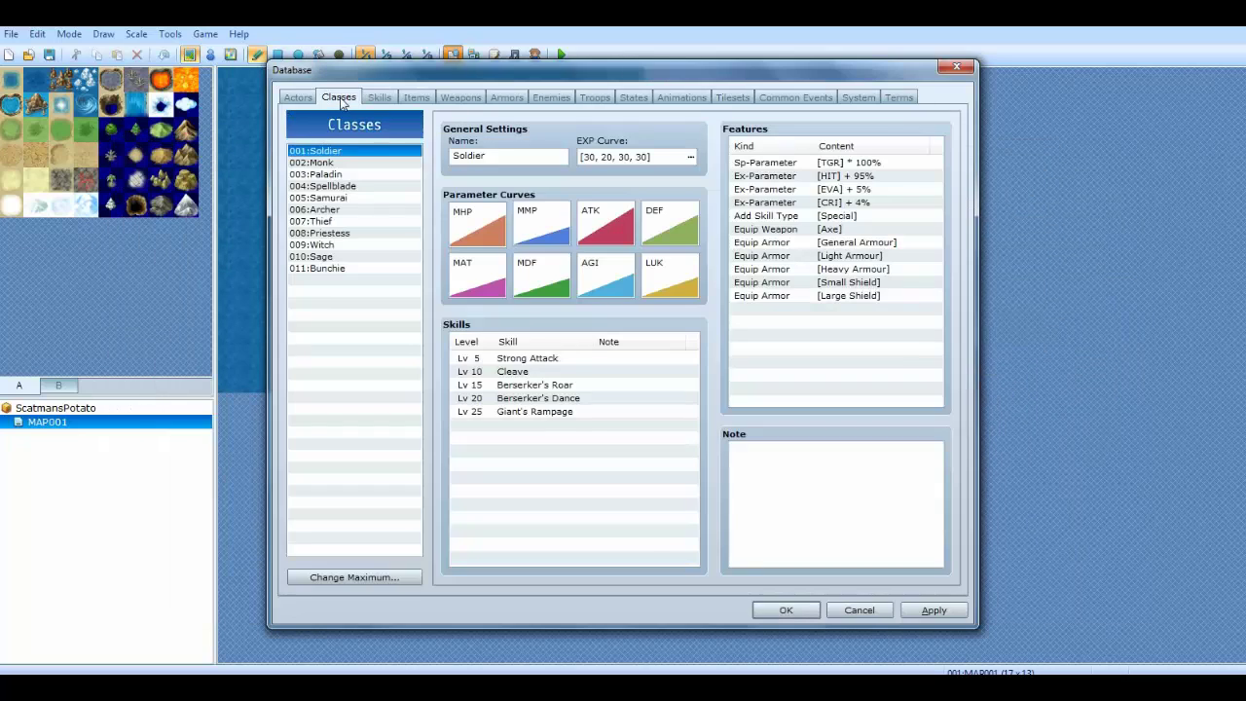
{"action": "double_click", "coordinate": [607, 224]}
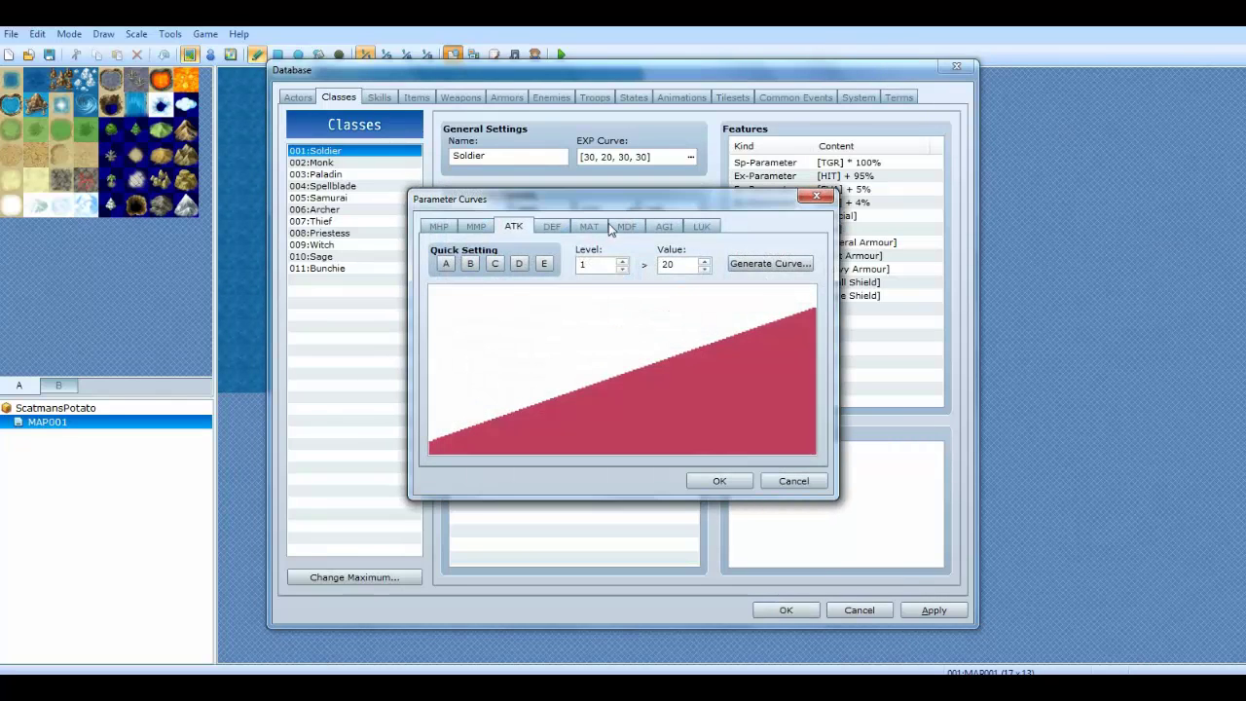
{"action": "key", "text": "alt+Tab"}
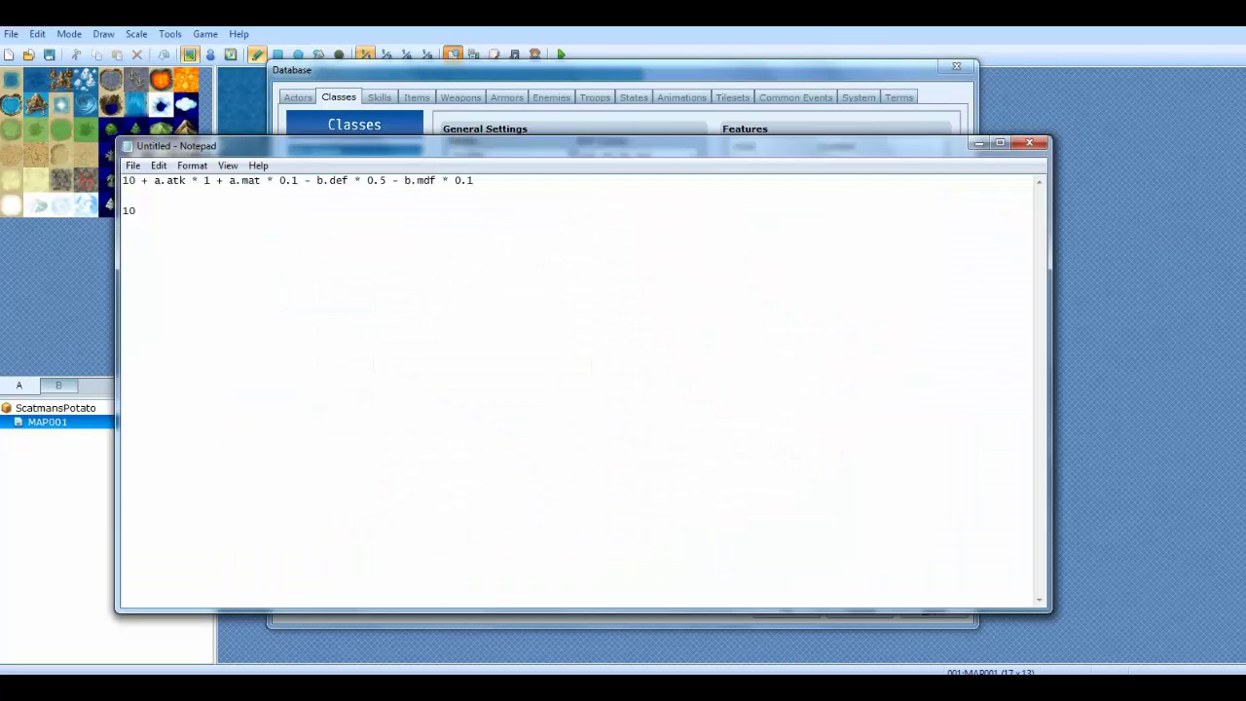
{"action": "key", "text": "Return"}
{"action": "type", "text": "20 * 1 = 20"}
{"action": "key", "text": "Return"}
{"action": "left_click", "coordinate": [768, 88]}
{"action": "left_click", "coordinate": [818, 195]}
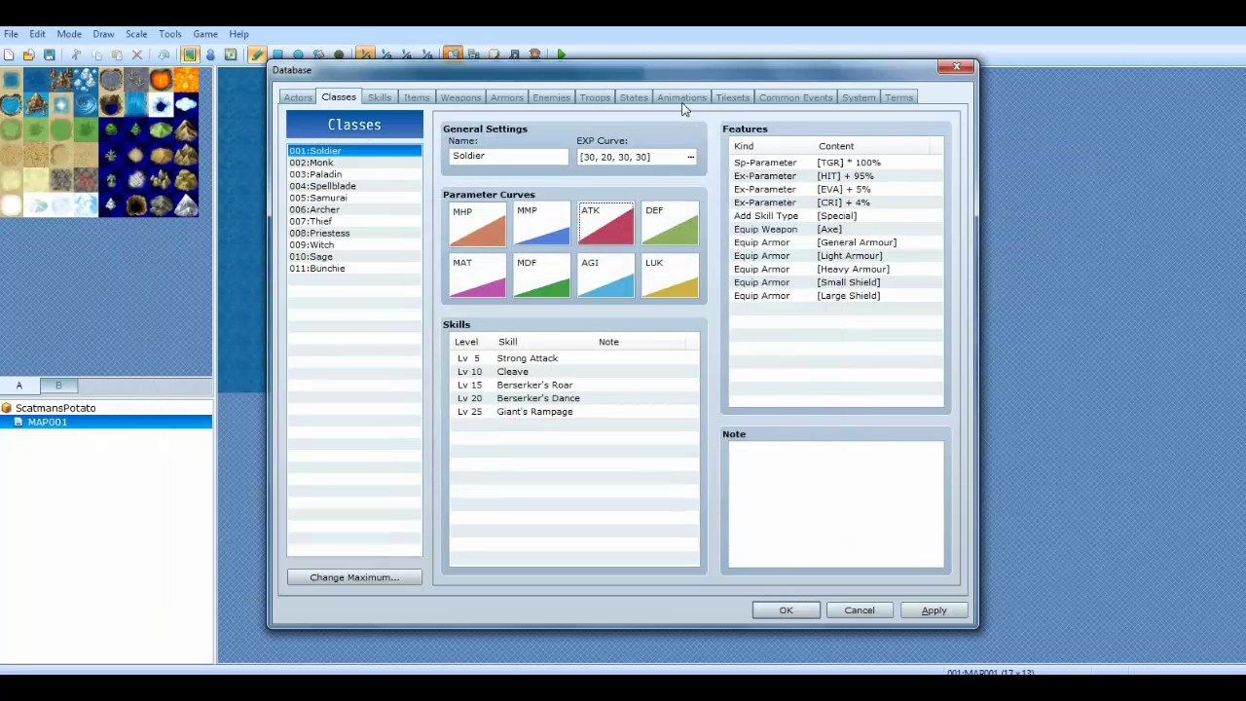
- Find the Slime in the enemy database and review its parameters
{"action": "left_click", "coordinate": [725, 101]}
{"action": "left_click", "coordinate": [684, 101]}
{"action": "left_click", "coordinate": [637, 101]}
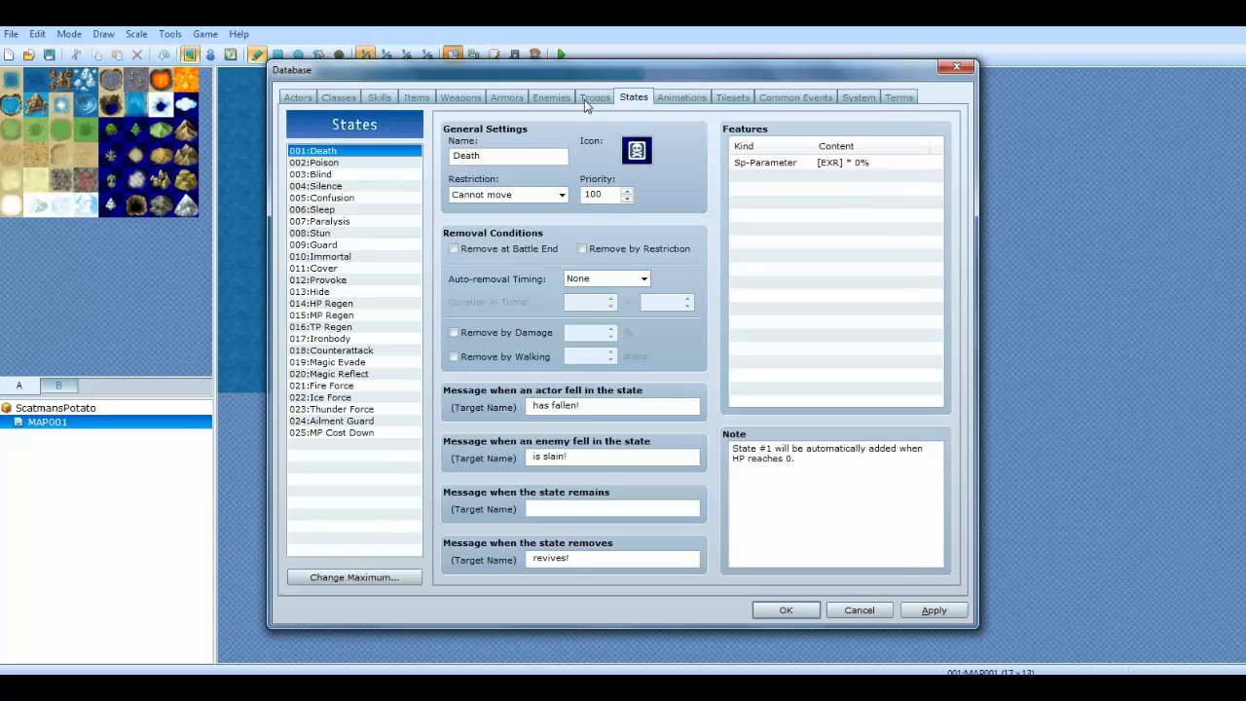
{"action": "left_click", "coordinate": [587, 99]}
{"action": "left_click", "coordinate": [550, 98]}
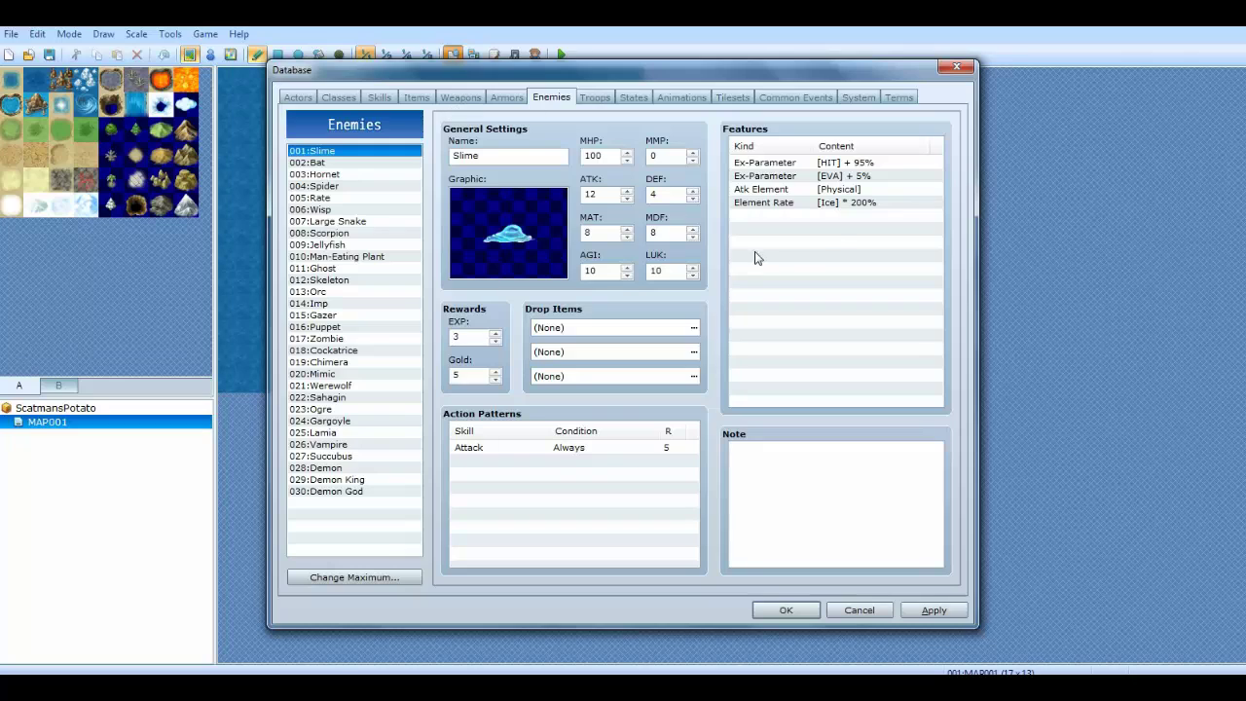
{"action": "left_click", "coordinate": [833, 242]}
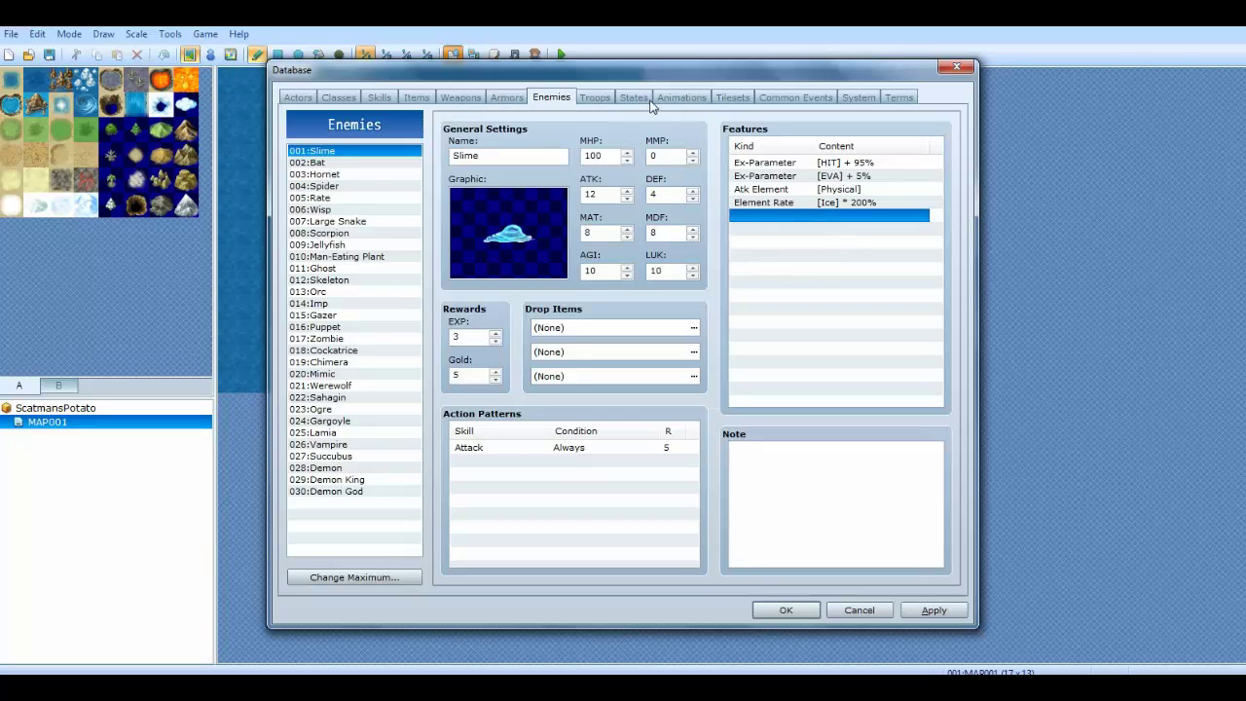
- Recheck Bunchie Swag's damage formula, then examine the Soldier class's level 1 magic attack (MAT) curve
{"action": "left_click", "coordinate": [379, 98]}
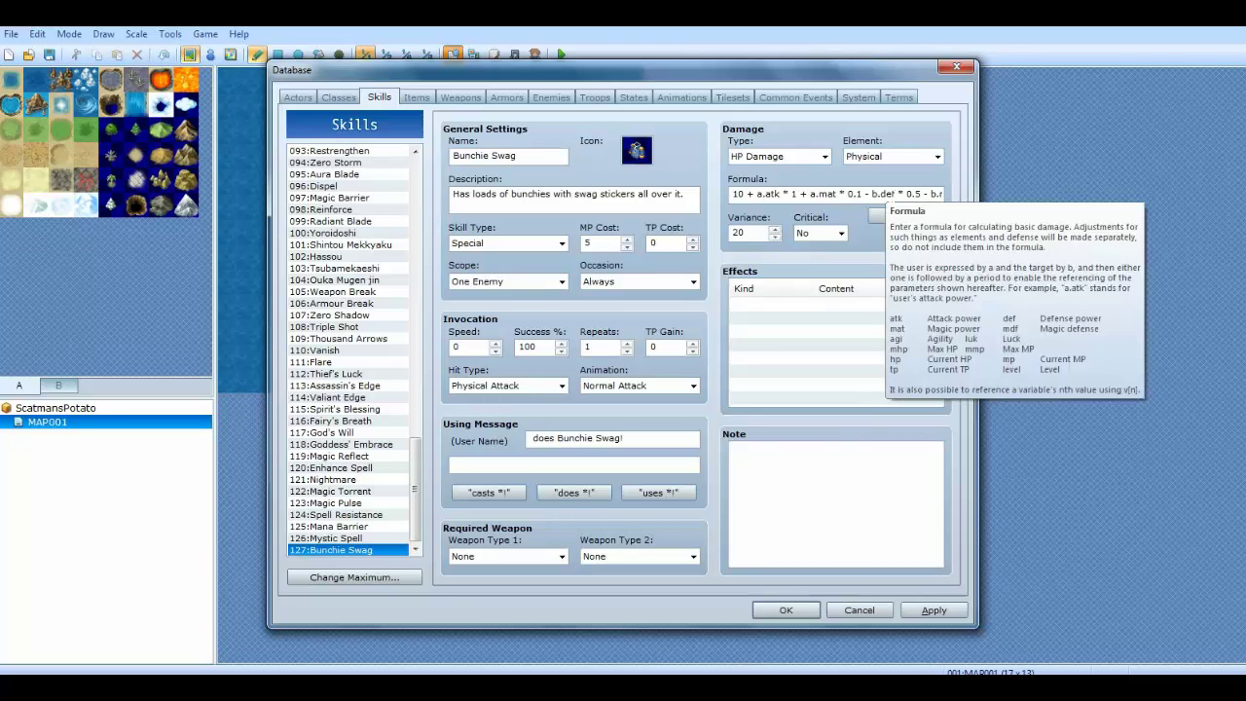
{"action": "left_click", "coordinate": [341, 98]}
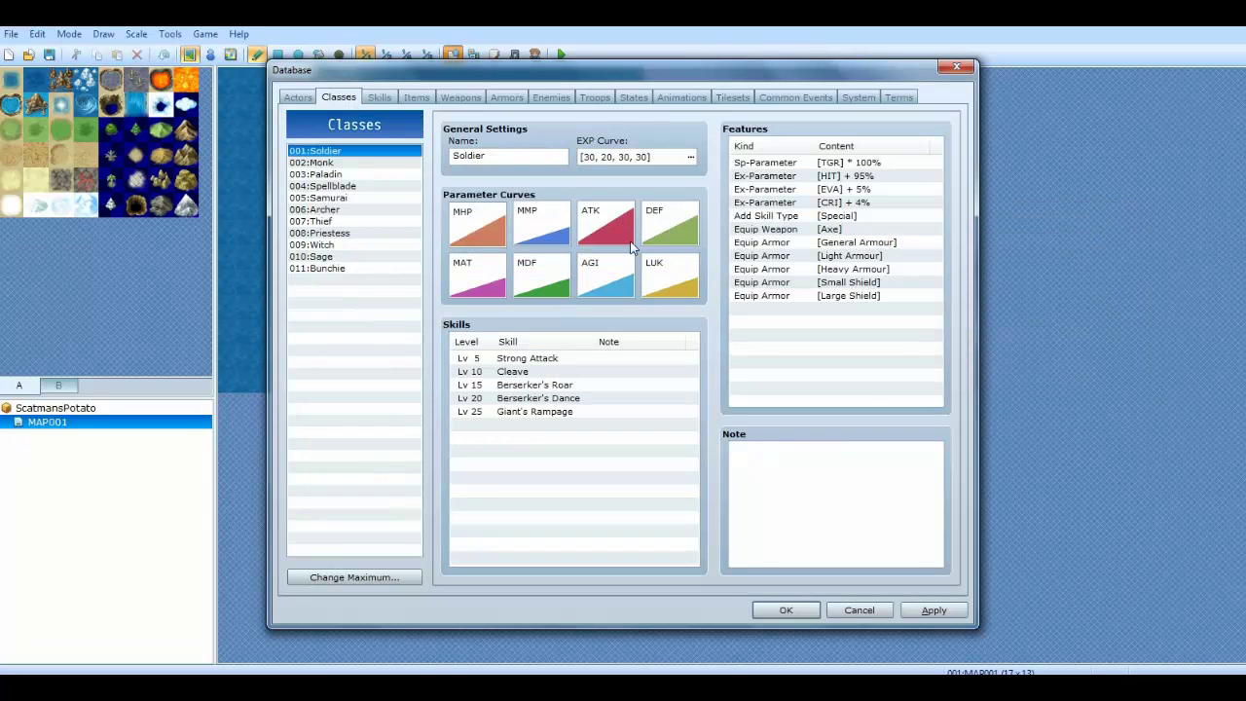
{"action": "double_click", "coordinate": [491, 283]}
- Switch to Notepad, delete the calculation lines below the formula, and close the document without saving
{"action": "key", "text": "alt+Tab"}
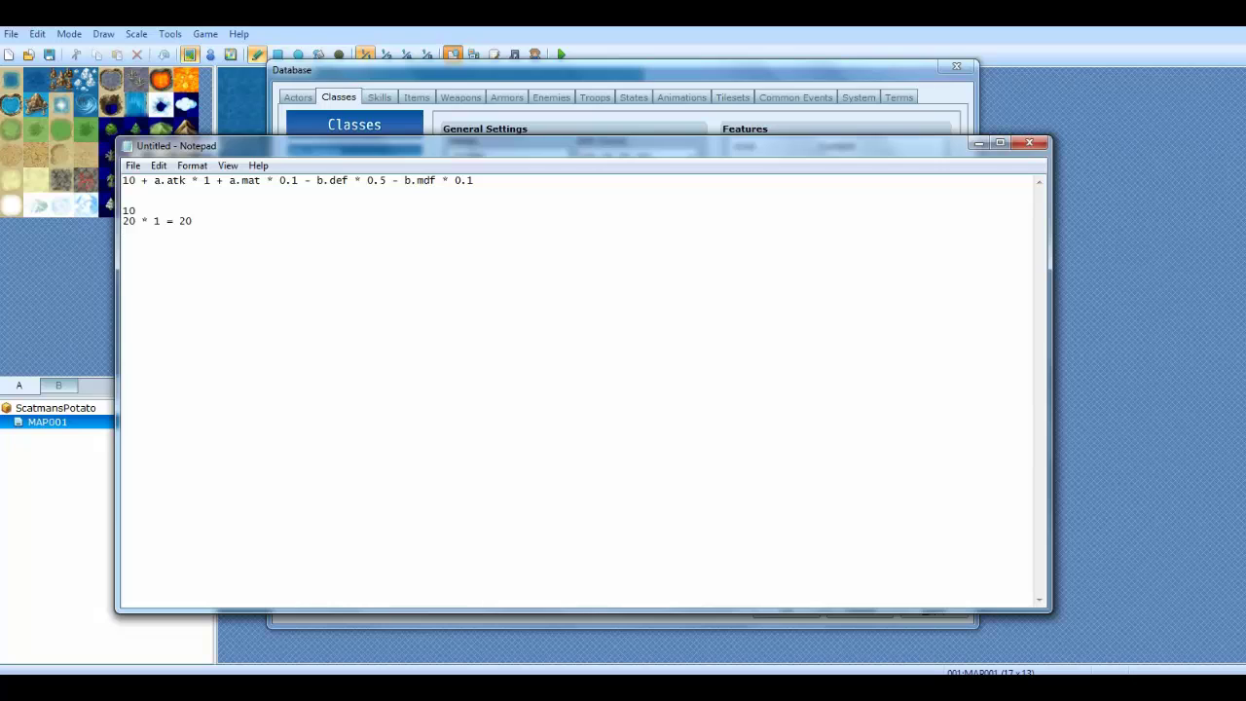
{"action": "key", "text": "shift+Up"}
{"action": "key", "text": "shift+Up"}
{"action": "key", "text": "Down"}
{"action": "key", "text": "Down"}
{"action": "key", "text": "shift+Up"}
{"action": "key", "text": "shift+Up"}
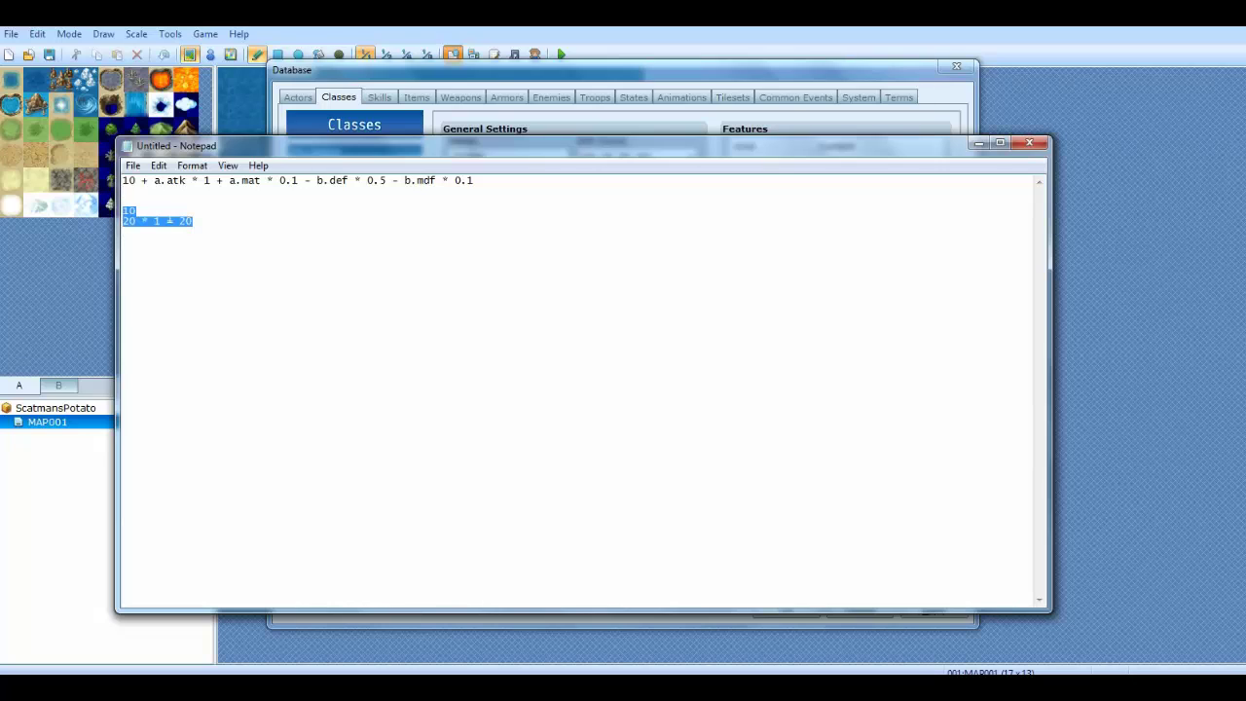
{"action": "key", "text": "BackSpace"}
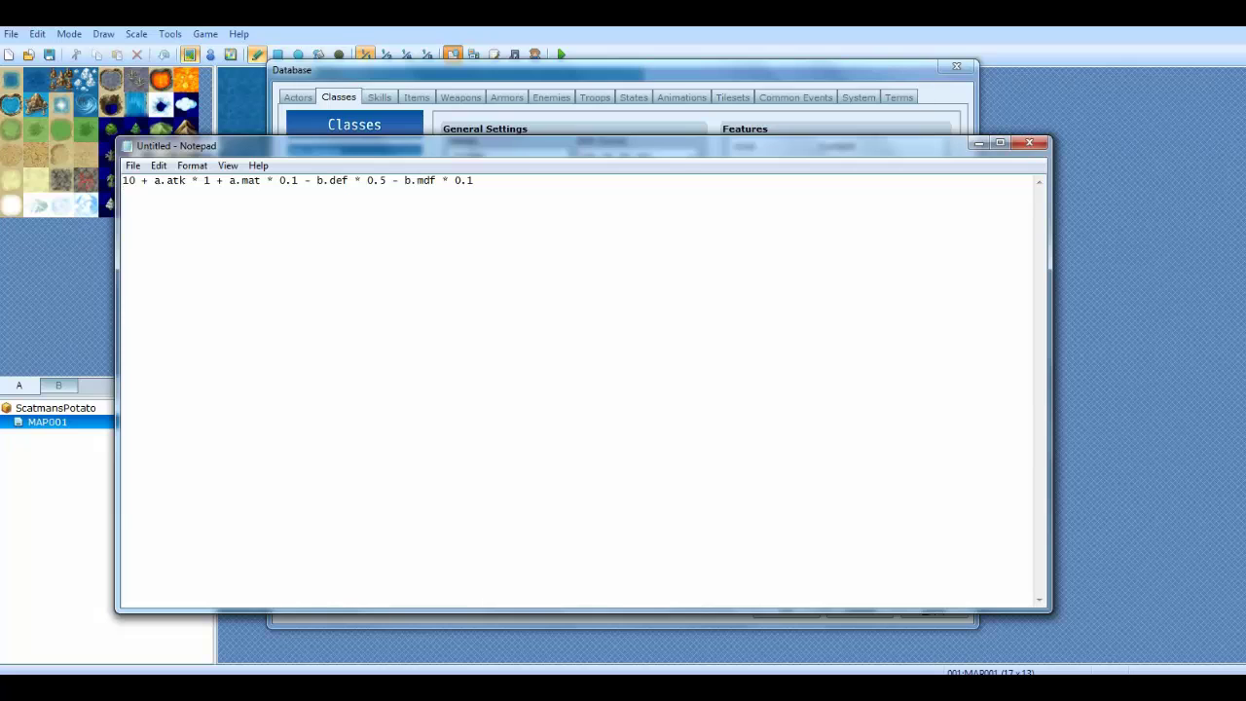
{"action": "left_click", "coordinate": [1029, 143]}
{"action": "left_click", "coordinate": [650, 355]}
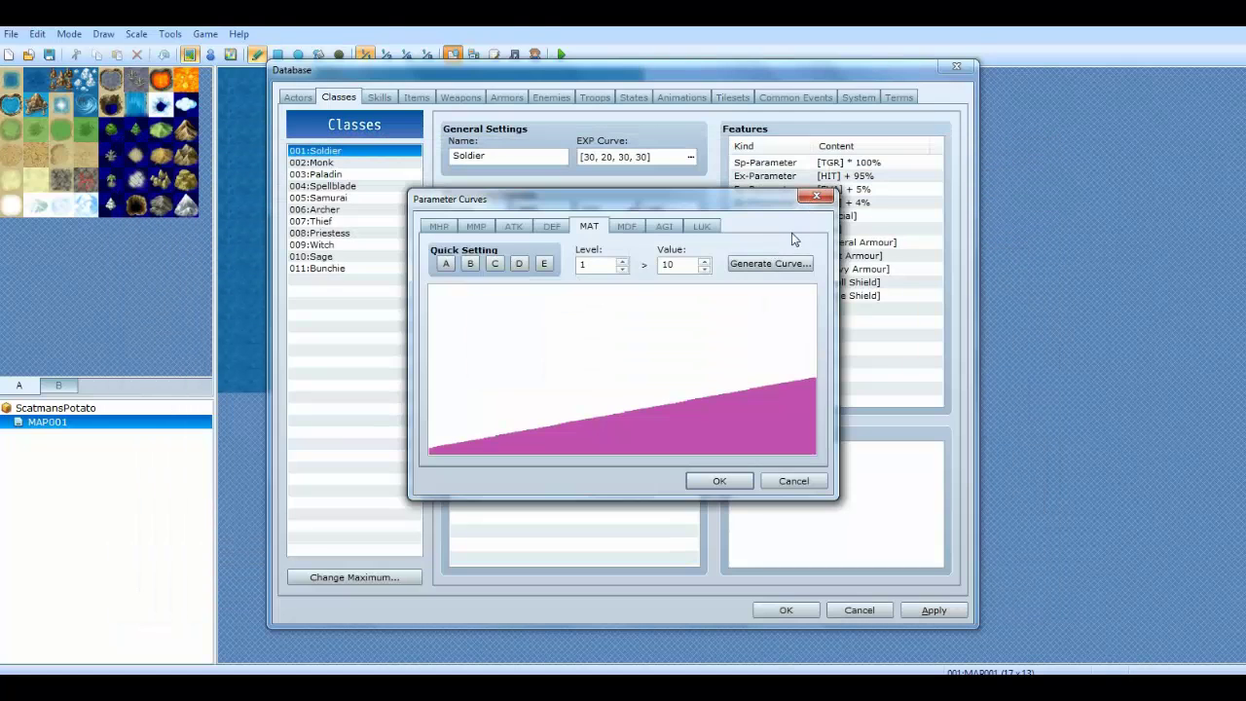
- Close the Soldier's parameter curves and return to Bunchie Swag's damage formula in the skill database
{"action": "left_click", "coordinate": [814, 199]}
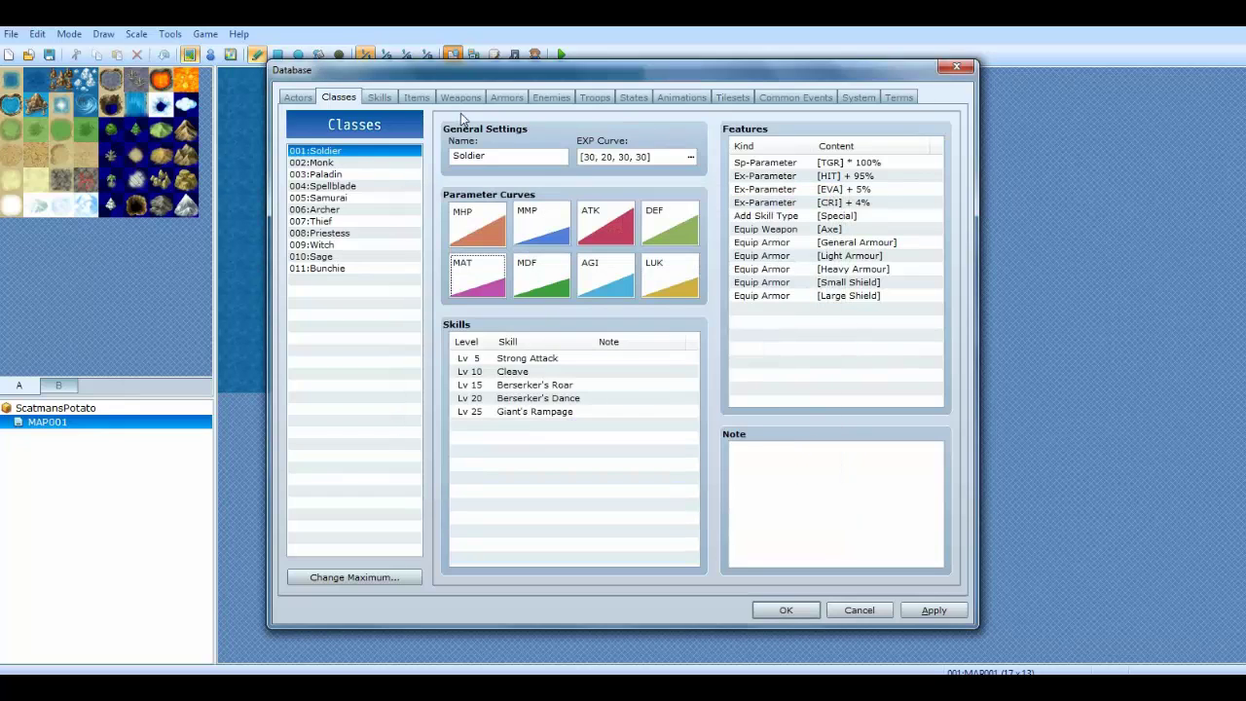
{"action": "left_click", "coordinate": [379, 102]}
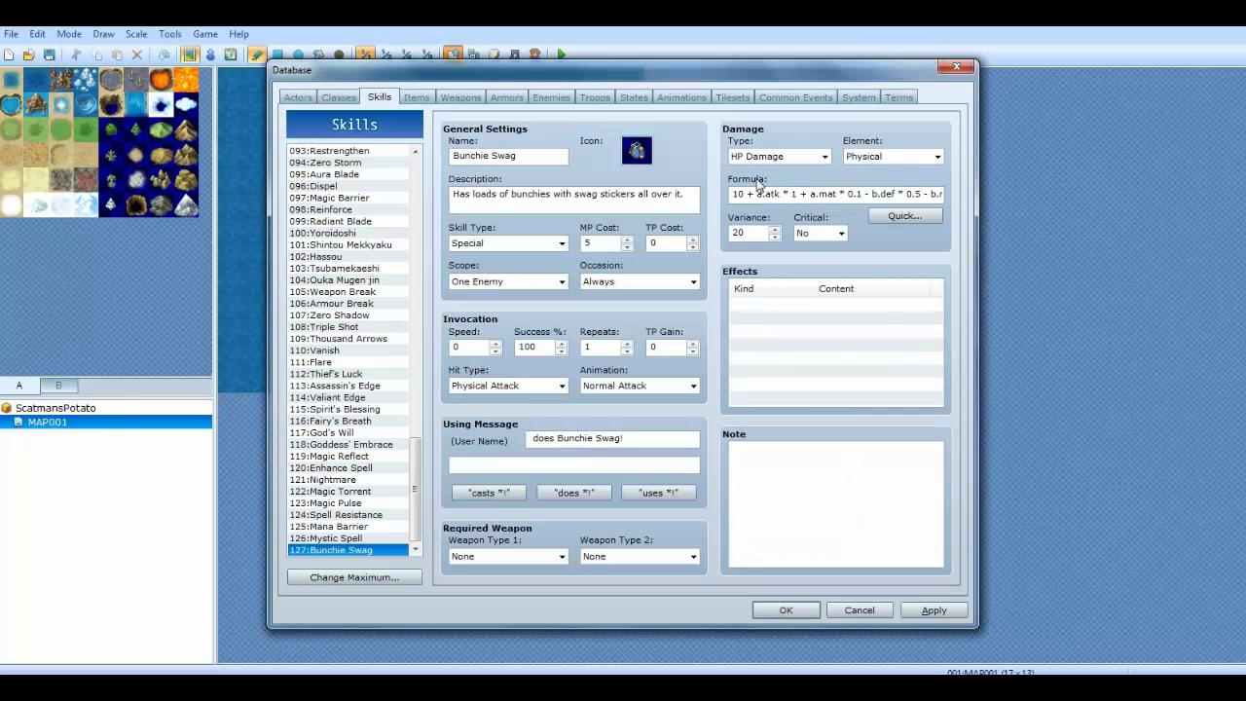
{"action": "mouse_move", "coordinate": [758, 185]}
{"action": "left_click", "coordinate": [749, 343]}
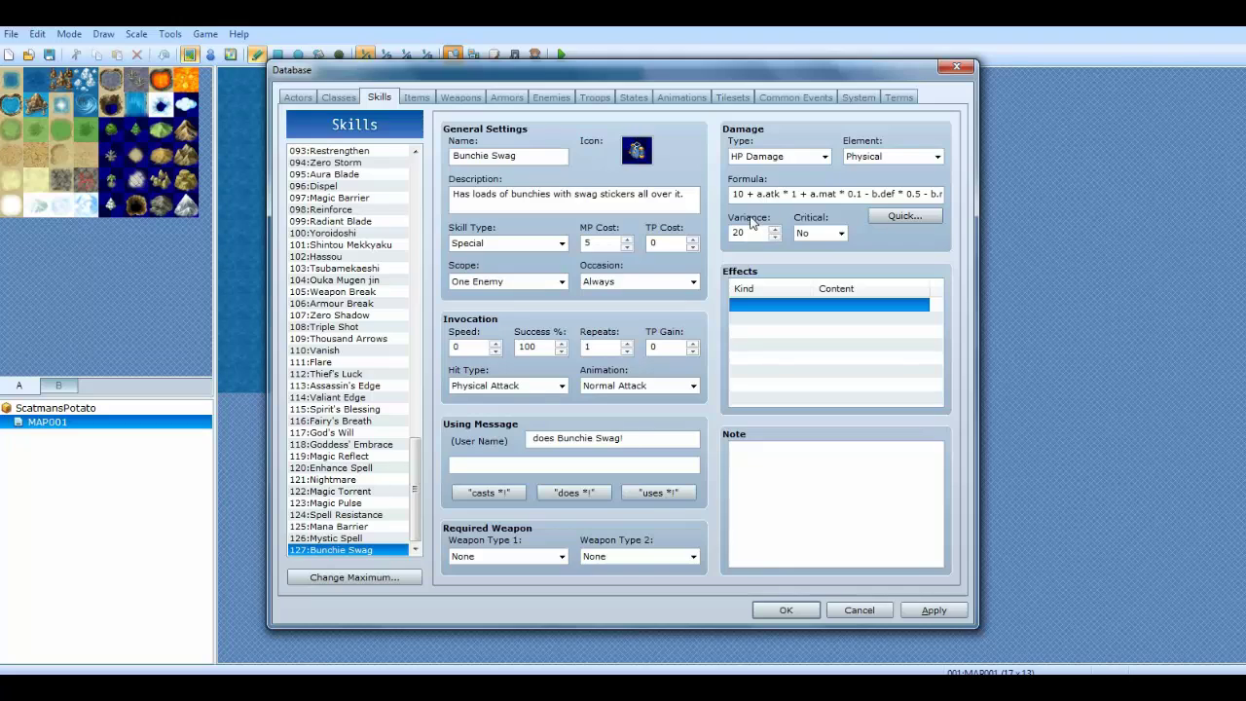
- Try a damage variance of 60 for Bunchie Swag, and set it back to 20
{"action": "mouse_move", "coordinate": [751, 223]}
{"action": "double_click", "coordinate": [740, 232]}
{"action": "left_click", "coordinate": [772, 342]}
{"action": "double_click", "coordinate": [757, 234]}
{"action": "type", "text": "20"}
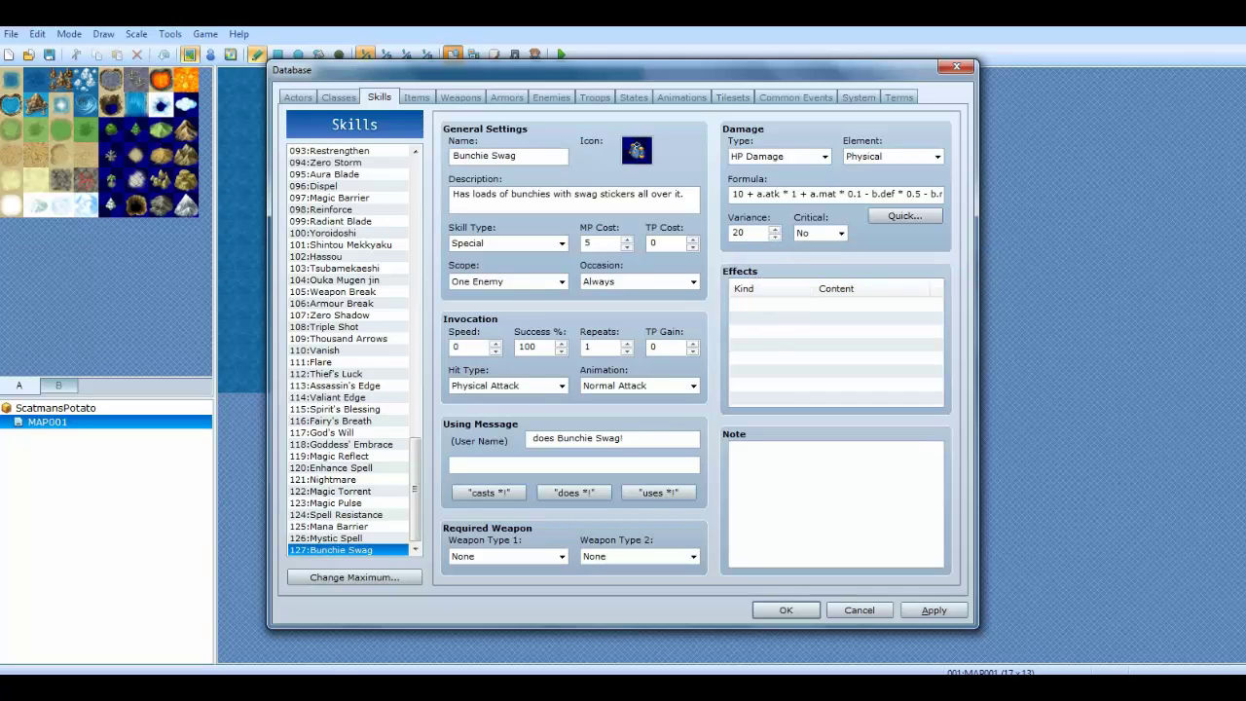
{"action": "double_click", "coordinate": [730, 234]}
{"action": "type", "text": "60"}
{"action": "key", "text": "BackSpace"}
{"action": "key", "text": "BackSpace"}
{"action": "type", "text": "1"}
{"action": "key", "text": "BackSpace"}
{"action": "type", "text": "20"}
- Review the critical hit choices for Bunchie Swag and set Critical to No
{"action": "mouse_move", "coordinate": [825, 228]}
{"action": "left_click", "coordinate": [825, 233]}
{"action": "left_click", "coordinate": [808, 247]}
{"action": "left_click", "coordinate": [806, 305]}
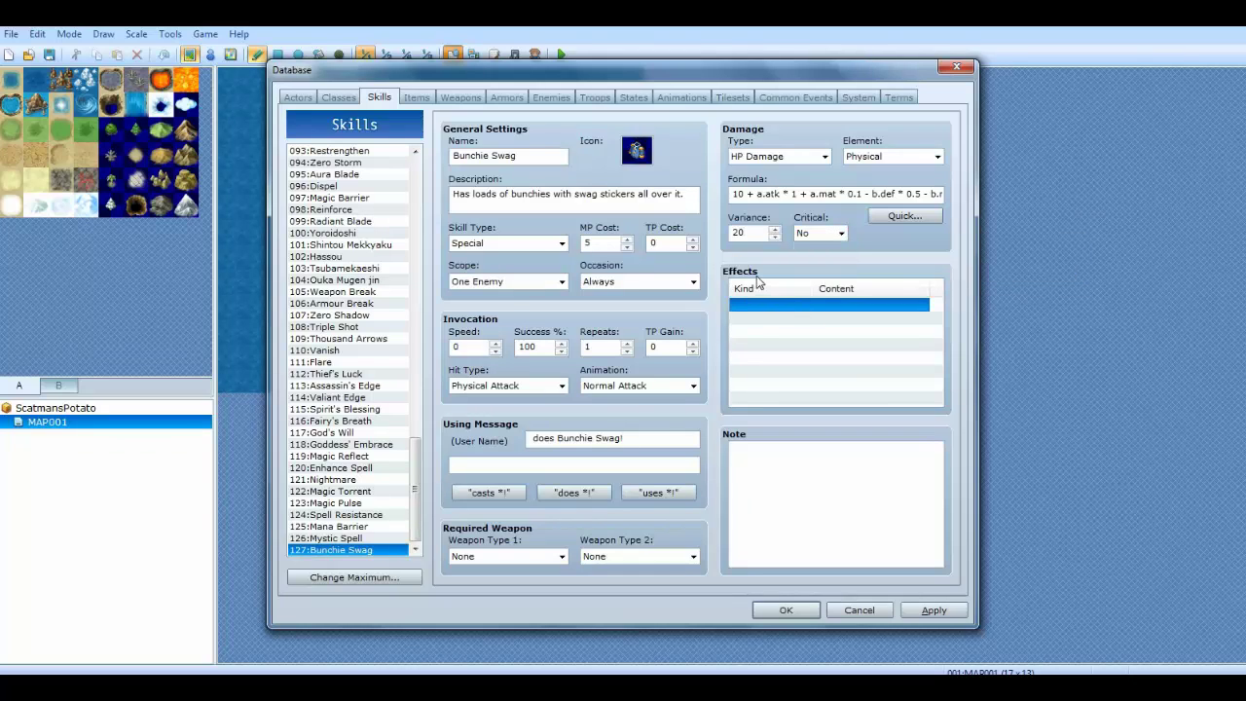
- Open a new effect entry for Bunchie Swag, move its dialog clear of the skill settings, and examine the Recover HP option
{"action": "double_click", "coordinate": [755, 323]}
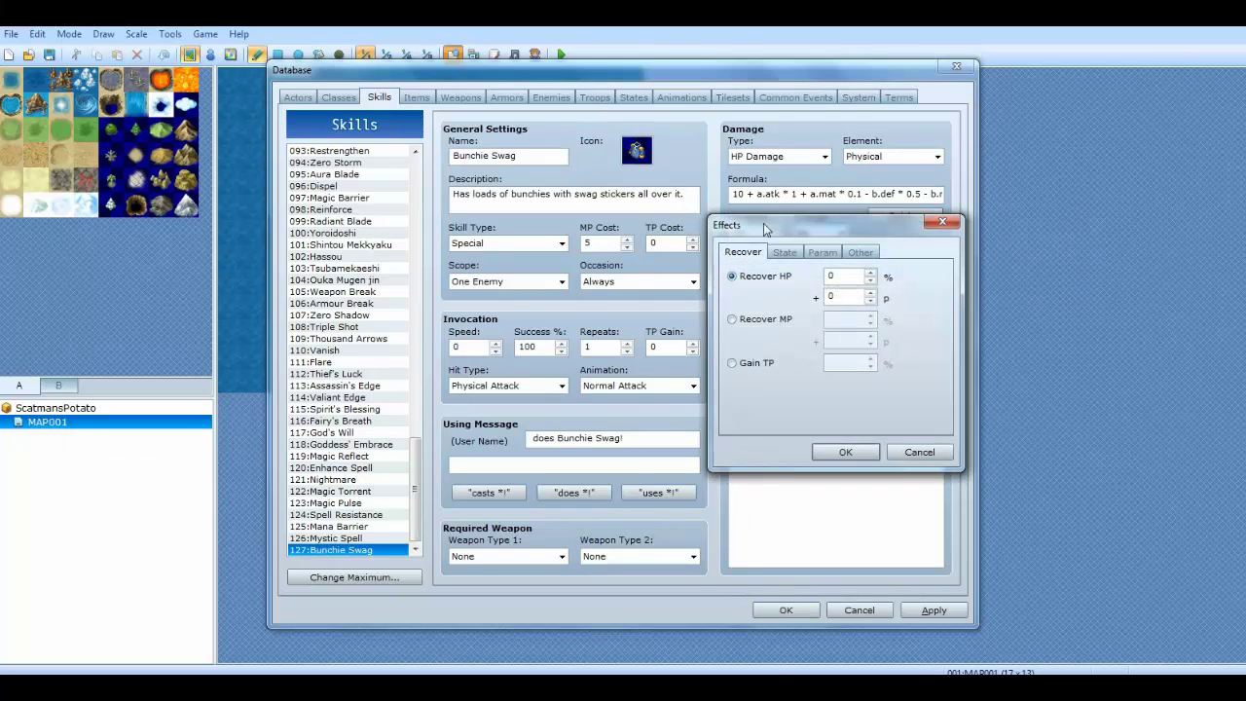
{"action": "left_click_drag", "start_coordinate": [763, 223], "coordinate": [148, 304]}
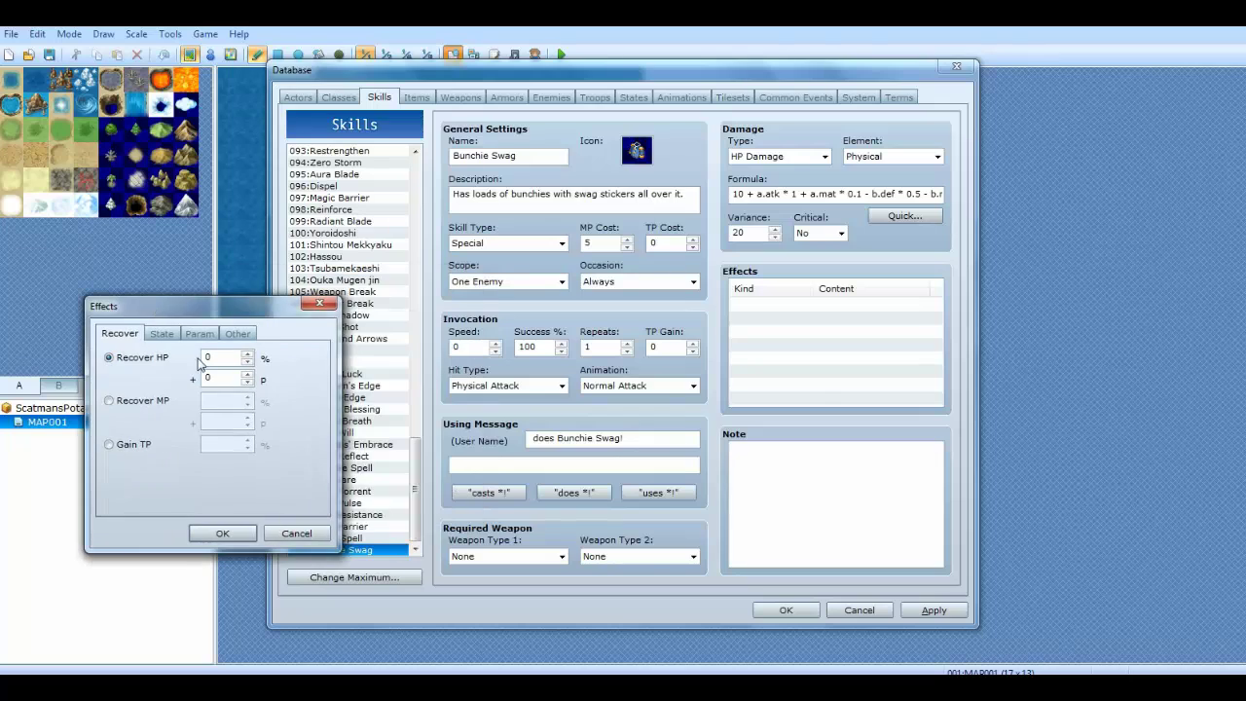
{"action": "left_click", "coordinate": [163, 334]}
{"action": "left_click", "coordinate": [199, 334]}
{"action": "mouse_move", "coordinate": [147, 361]}
{"action": "key", "text": "shift+Tab"}
{"action": "key", "text": "shift+Home"}
- Examine the Recover MP and Gain TP effect options and their amount fields
{"action": "left_click", "coordinate": [135, 400]}
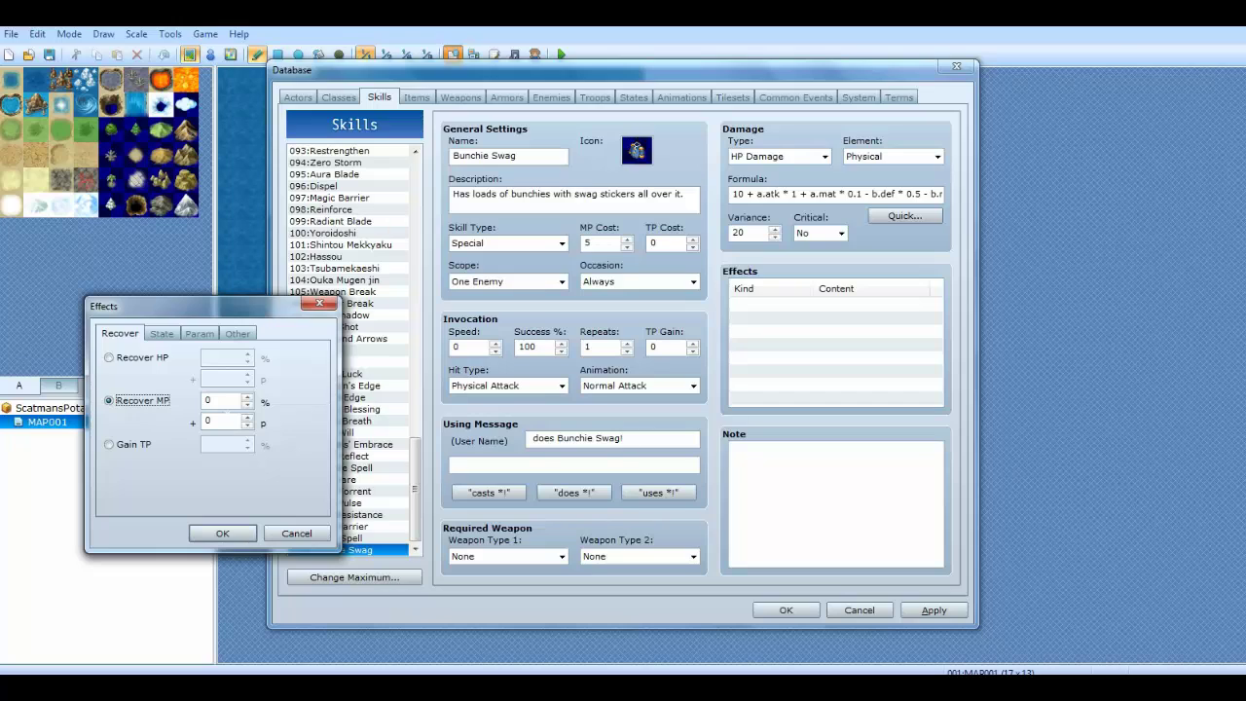
{"action": "left_click", "coordinate": [207, 421]}
{"action": "left_click", "coordinate": [207, 400]}
{"action": "left_click", "coordinate": [156, 359]}
{"action": "left_click", "coordinate": [156, 402]}
{"action": "left_click", "coordinate": [139, 446]}
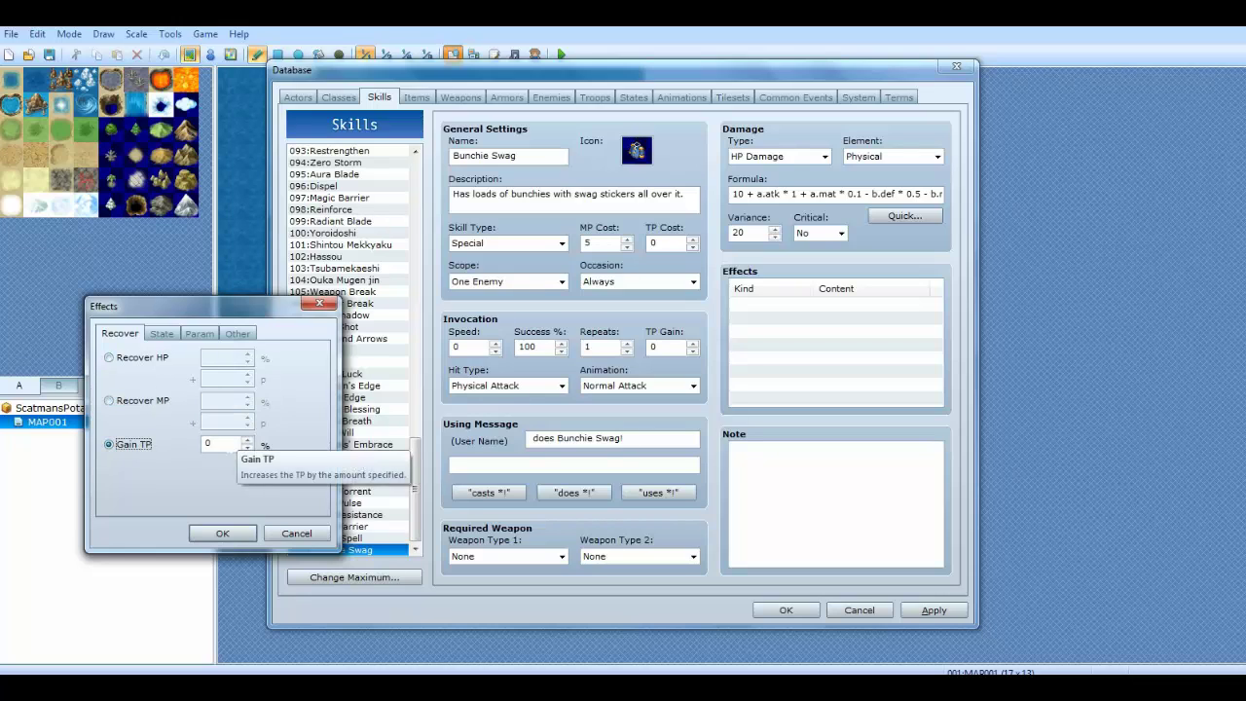
{"action": "left_click", "coordinate": [207, 443]}
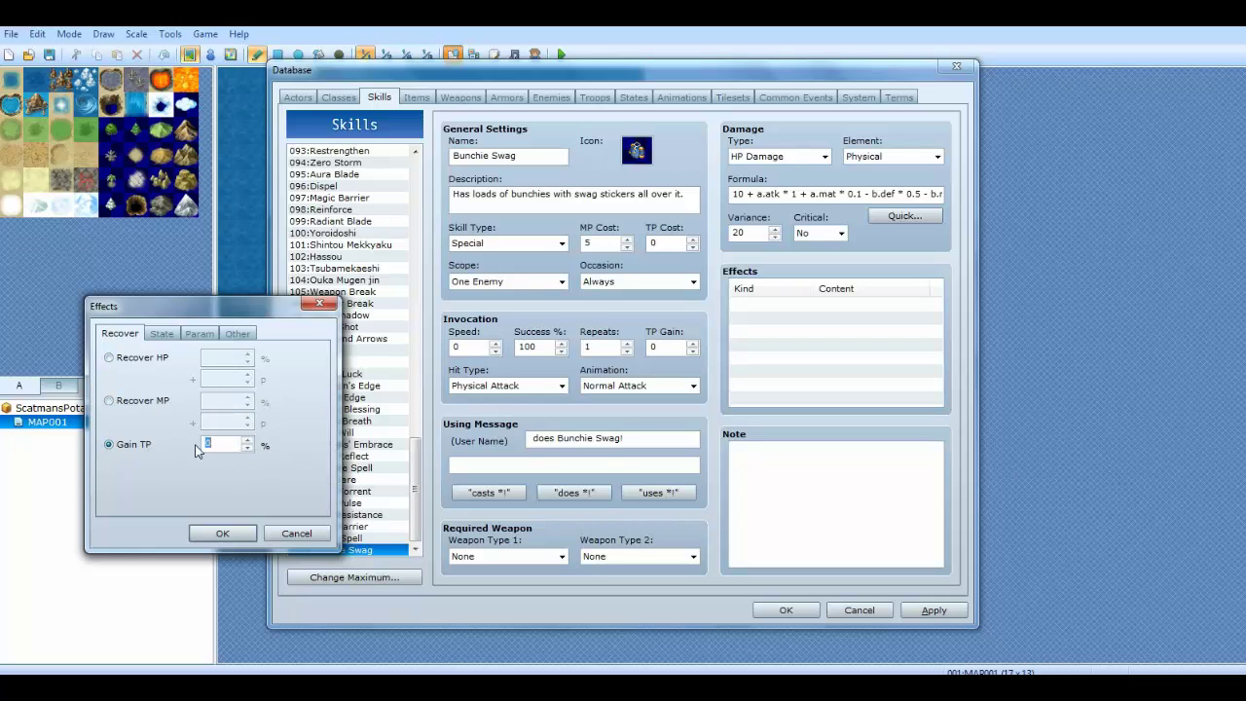
- Set the new effect to Add State with Death at 100%
{"action": "left_click", "coordinate": [164, 335]}
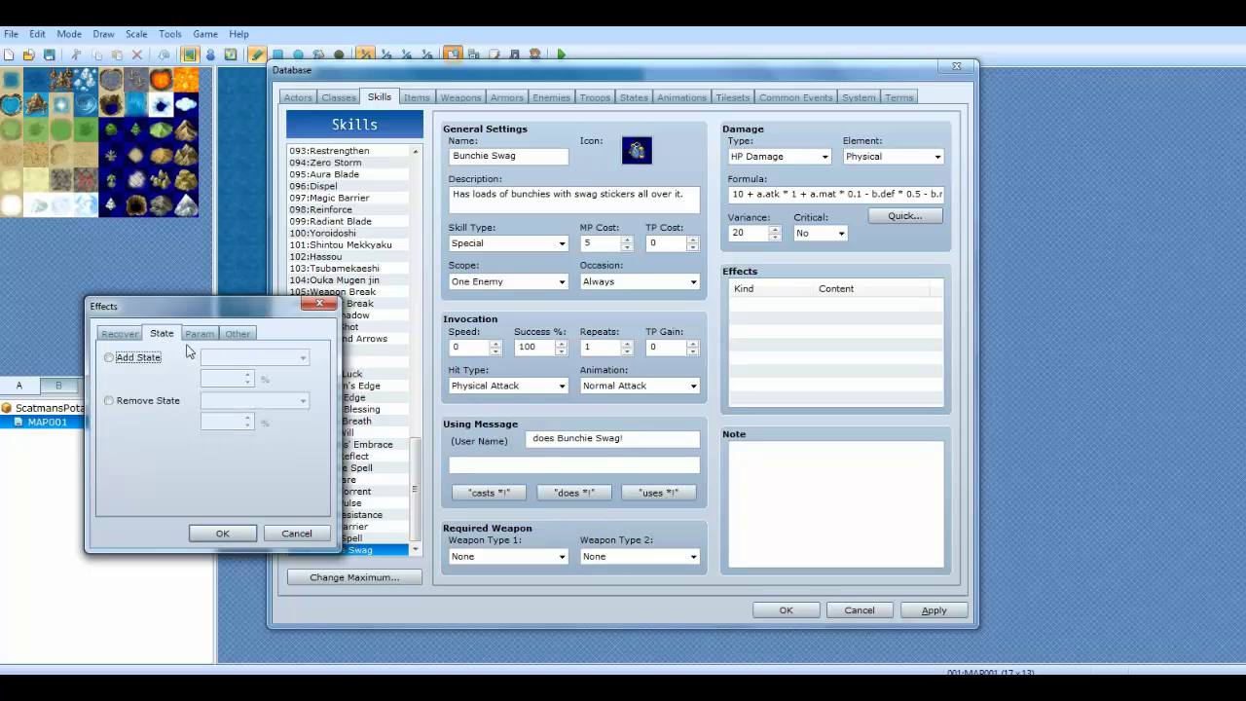
{"action": "left_click", "coordinate": [136, 357]}
{"action": "left_click", "coordinate": [258, 360]}
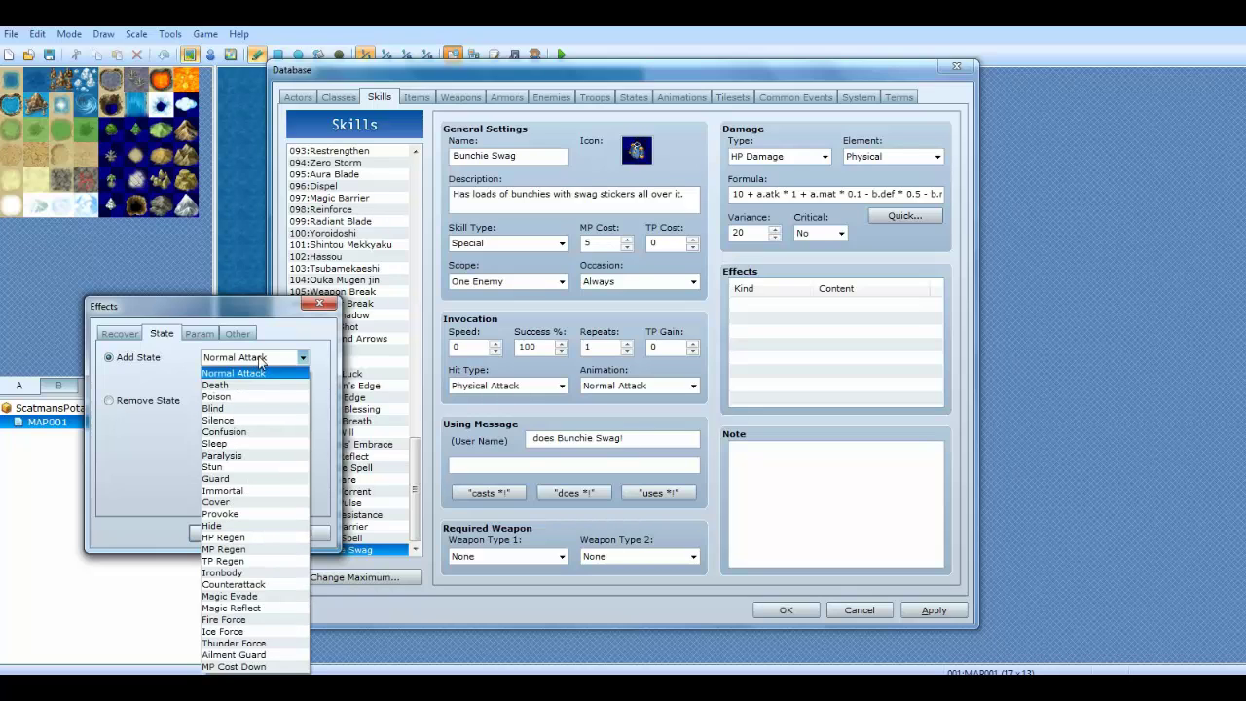
{"action": "left_click", "coordinate": [261, 385]}
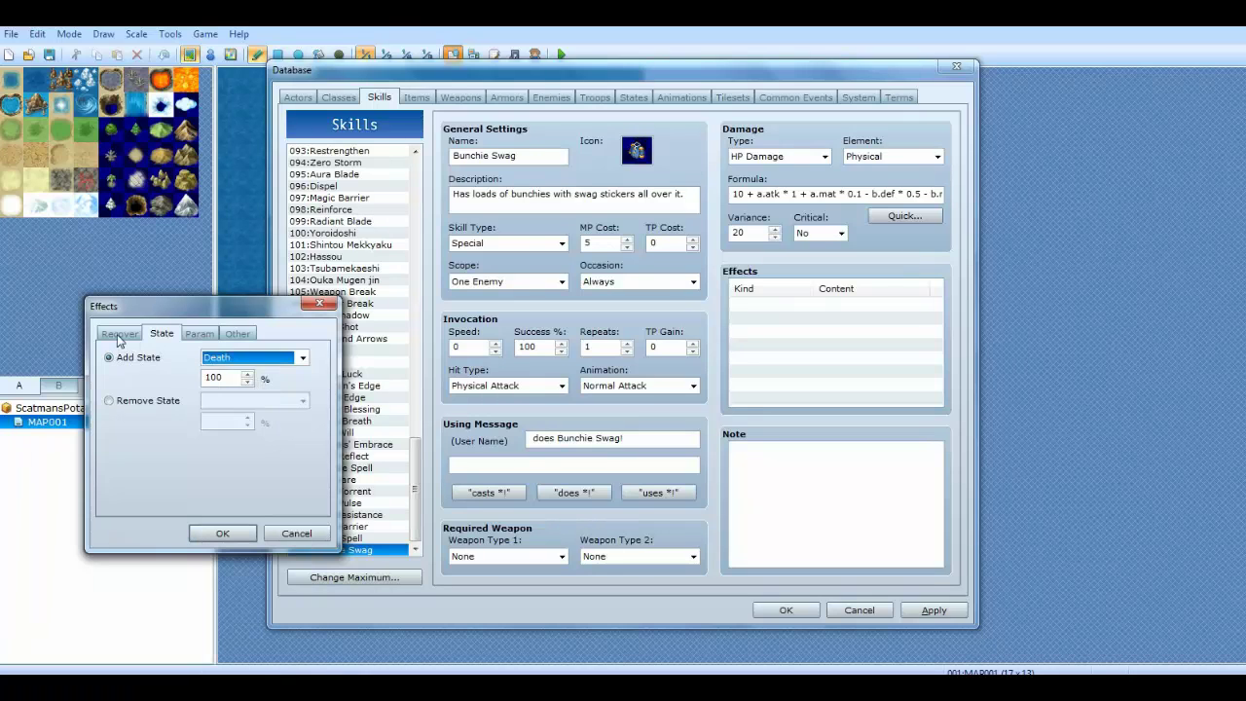
{"action": "left_click", "coordinate": [245, 360]}
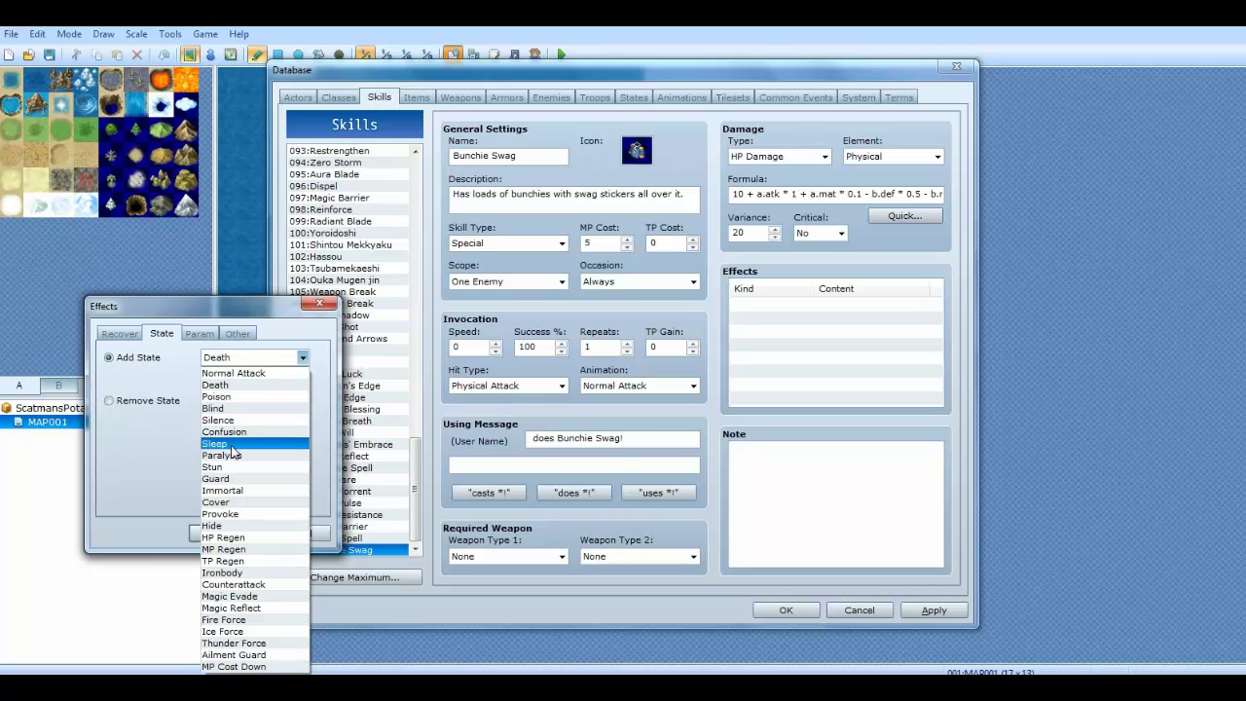
{"action": "left_click", "coordinate": [224, 385]}
{"action": "left_click", "coordinate": [219, 376]}
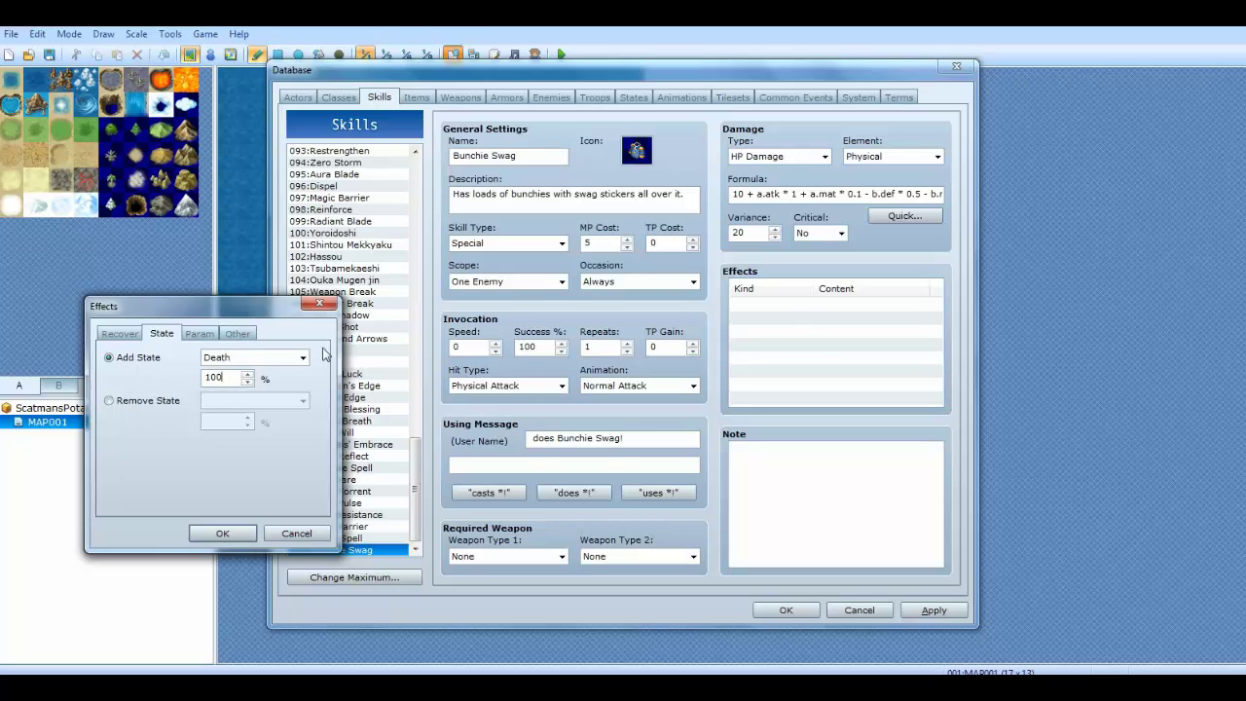
- Change the effect to Remove State with Death at 100%
{"action": "left_click", "coordinate": [161, 409]}
{"action": "left_click", "coordinate": [292, 400]}
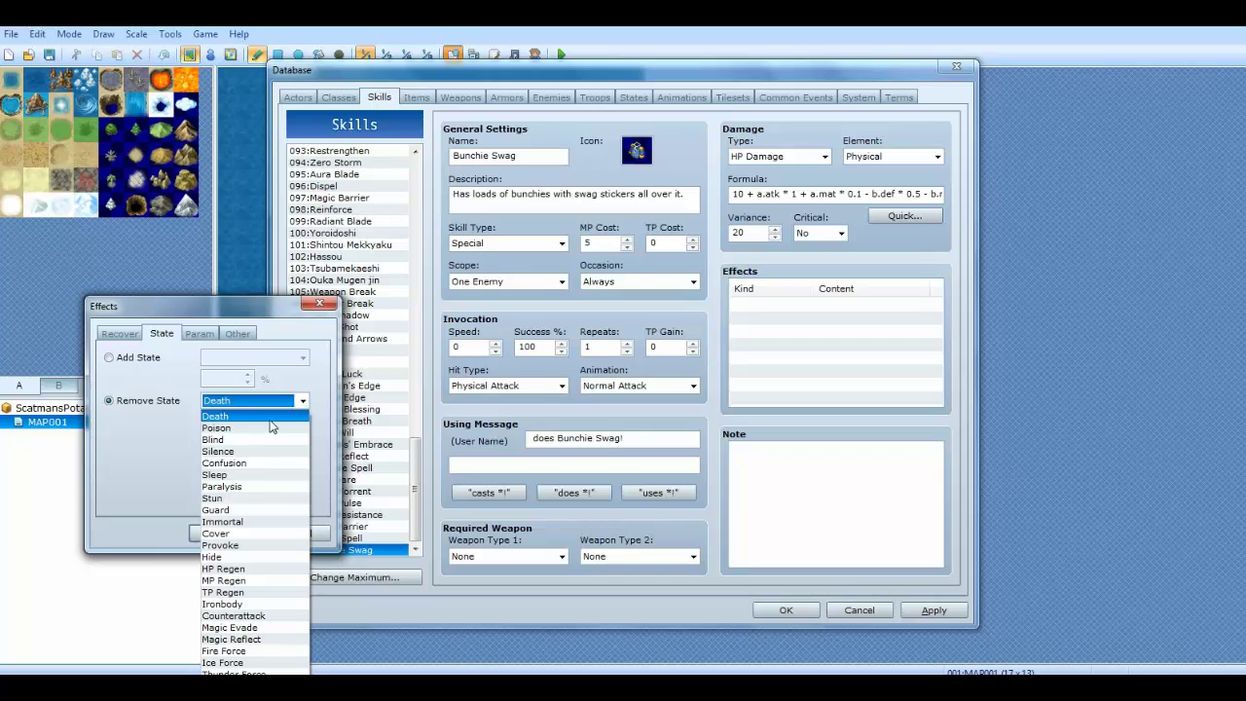
{"action": "left_click", "coordinate": [274, 418]}
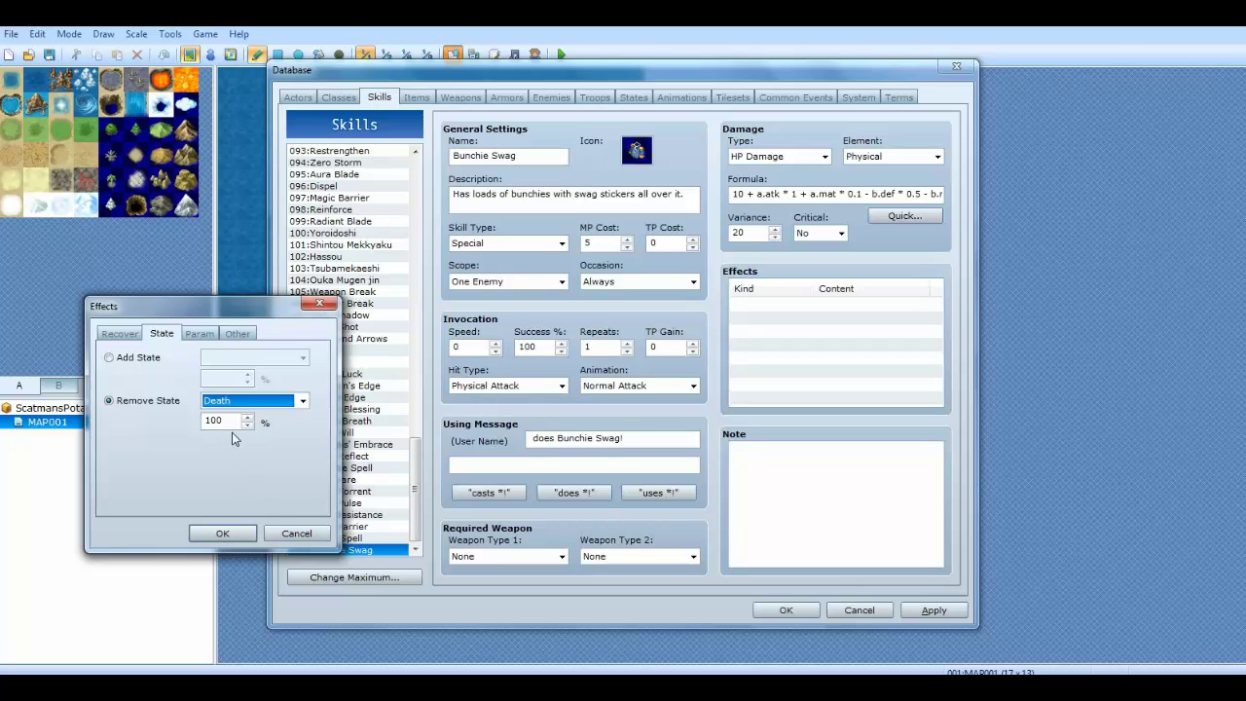
{"action": "key", "text": "Tab"}
{"action": "key", "text": "End"}
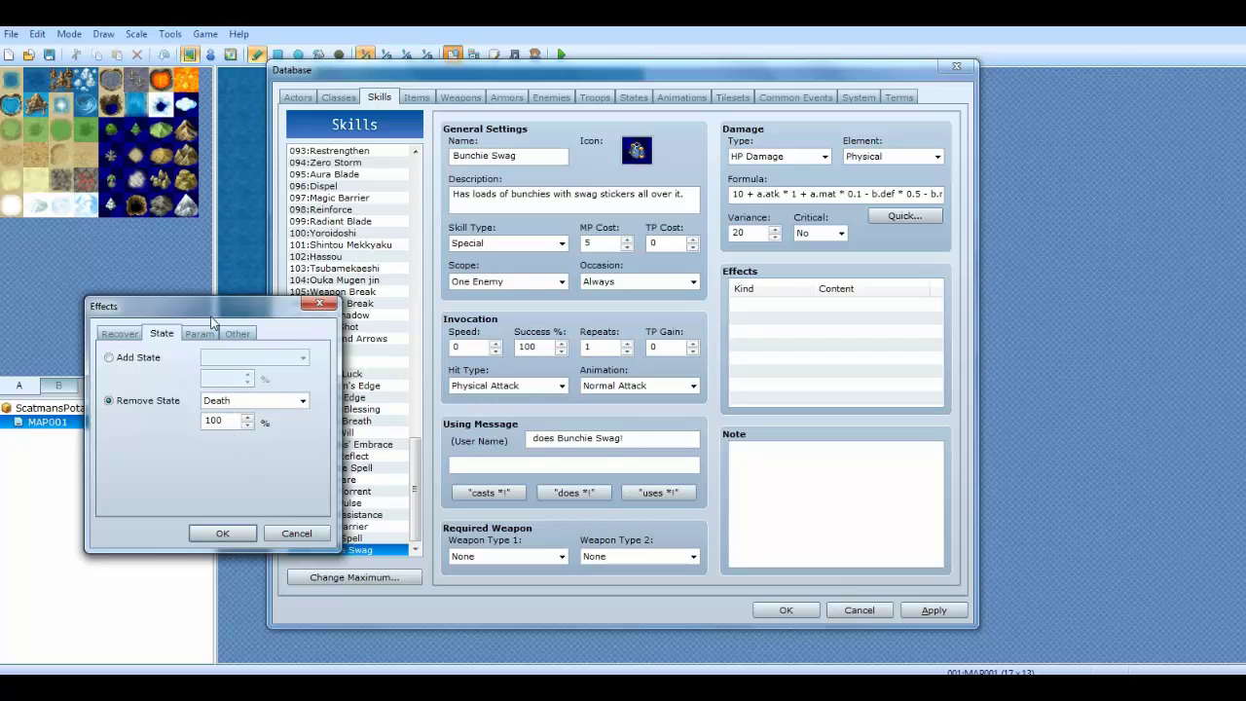
{"action": "double_click", "coordinate": [210, 420]}
- Change the effect to Add Buff for MHP after reviewing the available parameters and the turns field
{"action": "left_click", "coordinate": [199, 334]}
{"action": "left_click", "coordinate": [109, 357]}
{"action": "left_click", "coordinate": [283, 359]}
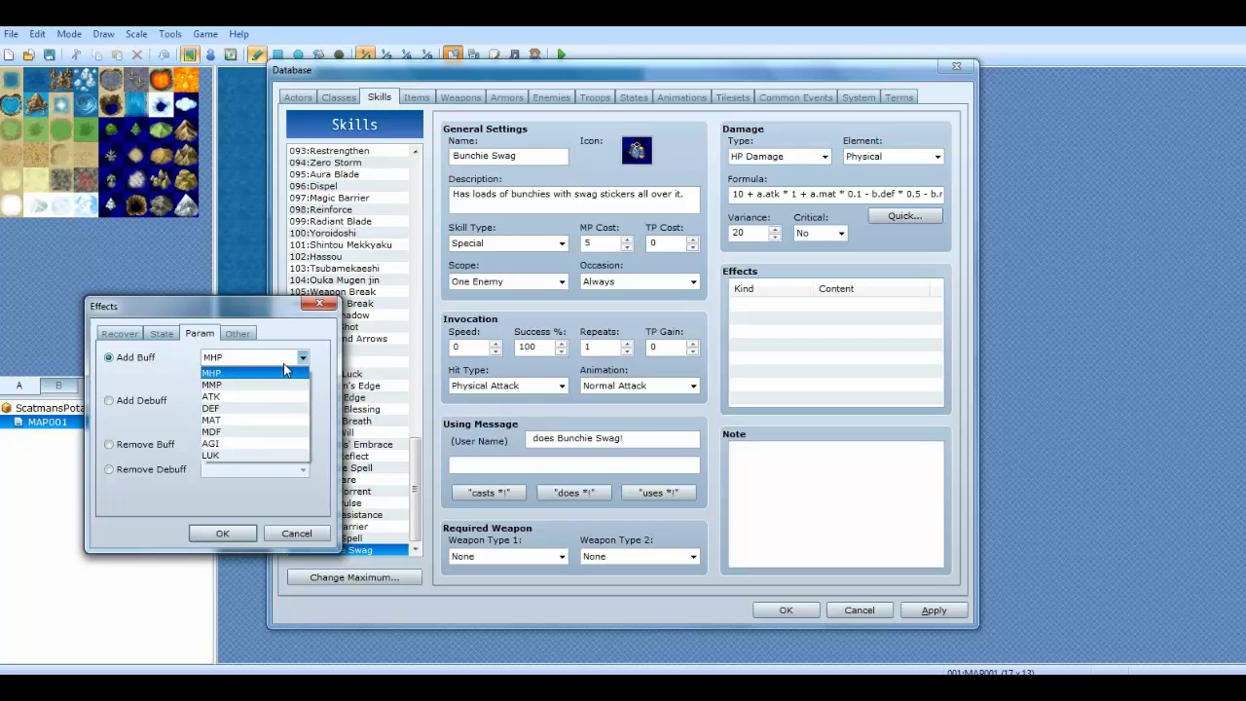
{"action": "left_click", "coordinate": [284, 363]}
{"action": "left_click", "coordinate": [237, 360]}
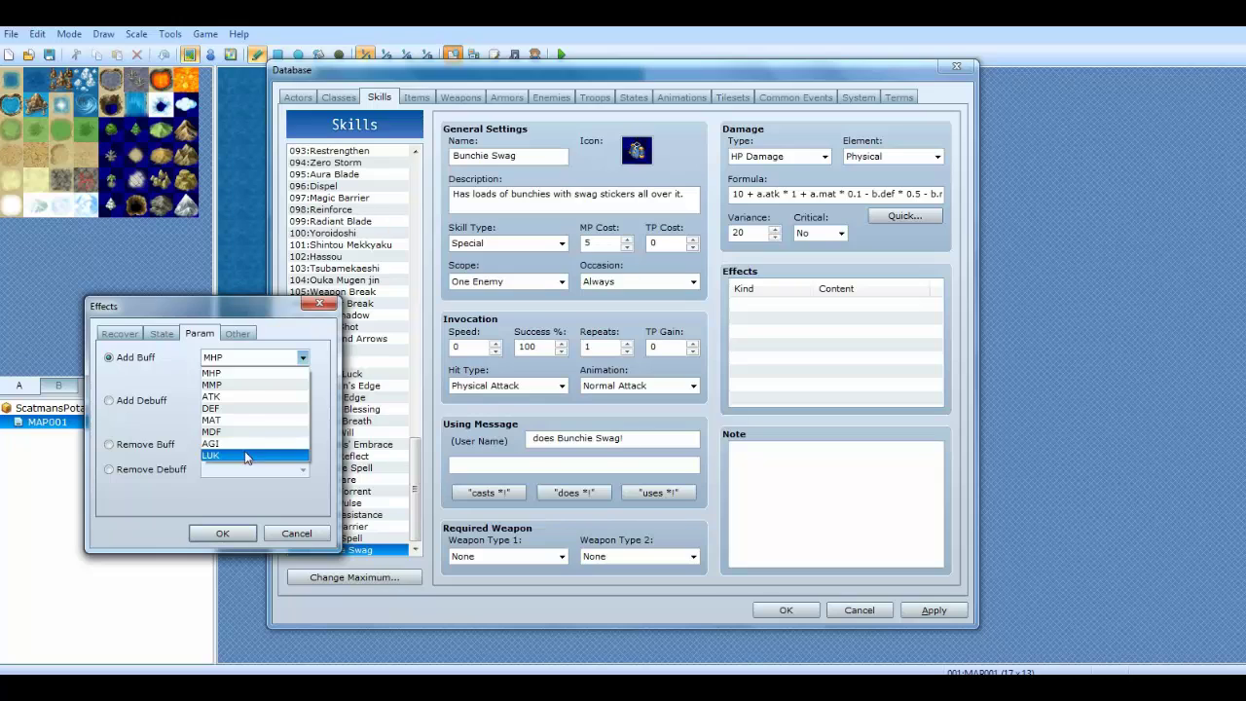
{"action": "left_click", "coordinate": [264, 372]}
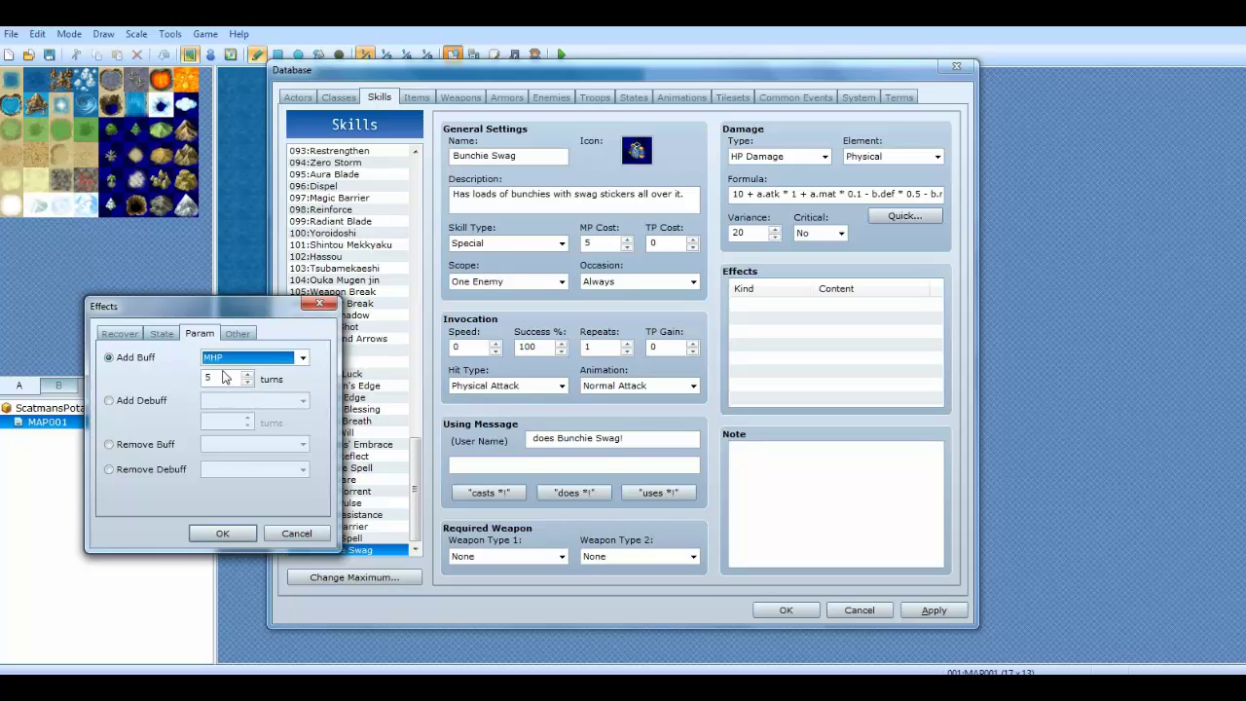
{"action": "key", "text": "Tab"}
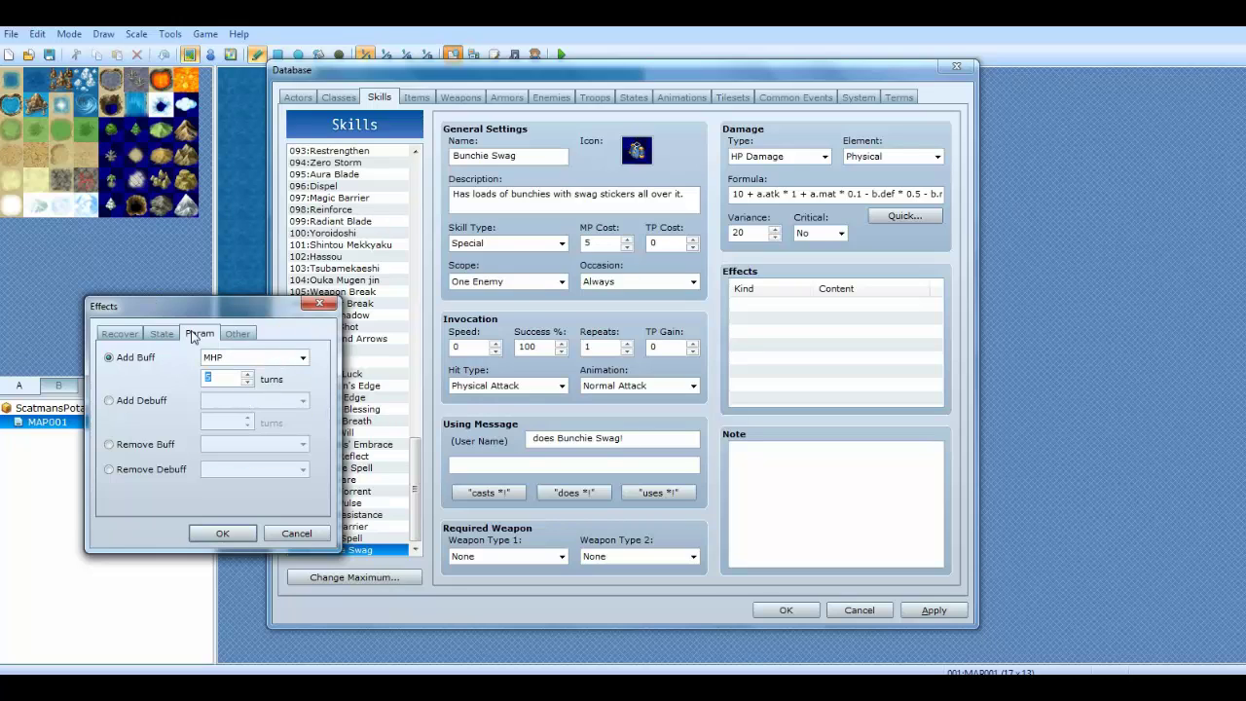
{"action": "left_click", "coordinate": [243, 383]}
- Examine the Add Debuff option and the parameters available for Remove Buff
{"action": "left_click", "coordinate": [131, 402]}
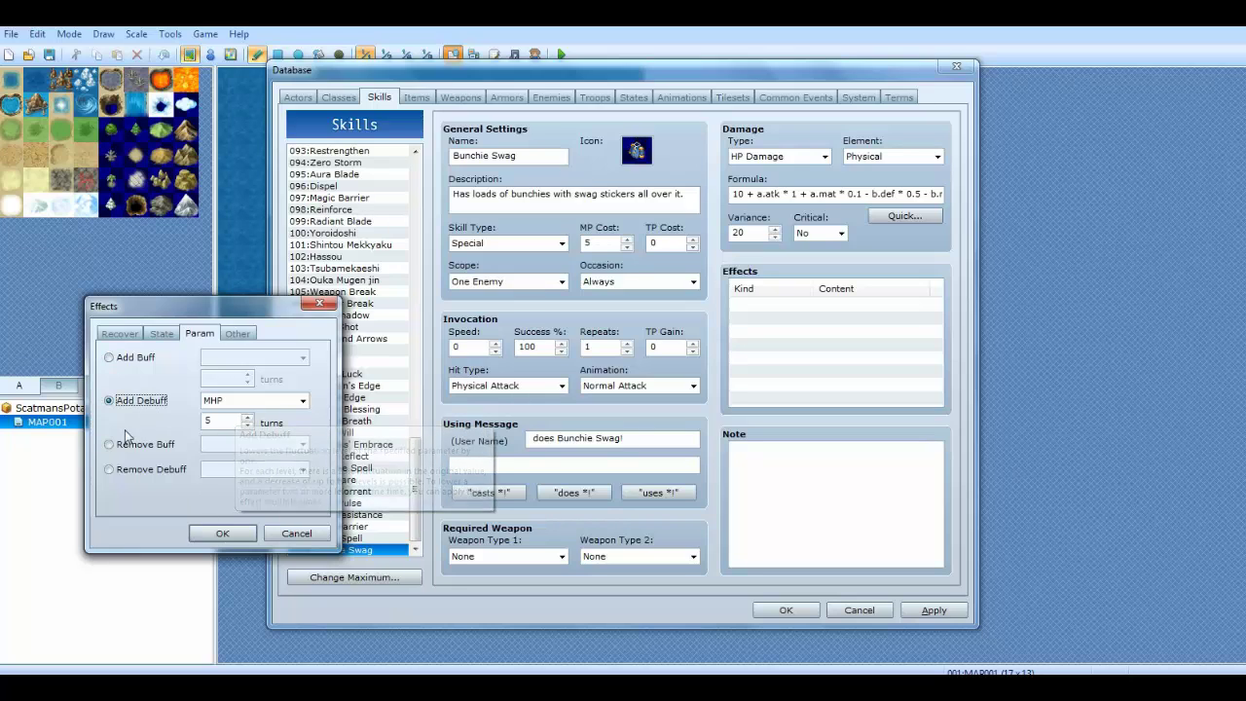
{"action": "left_click", "coordinate": [146, 444]}
{"action": "left_click", "coordinate": [222, 446]}
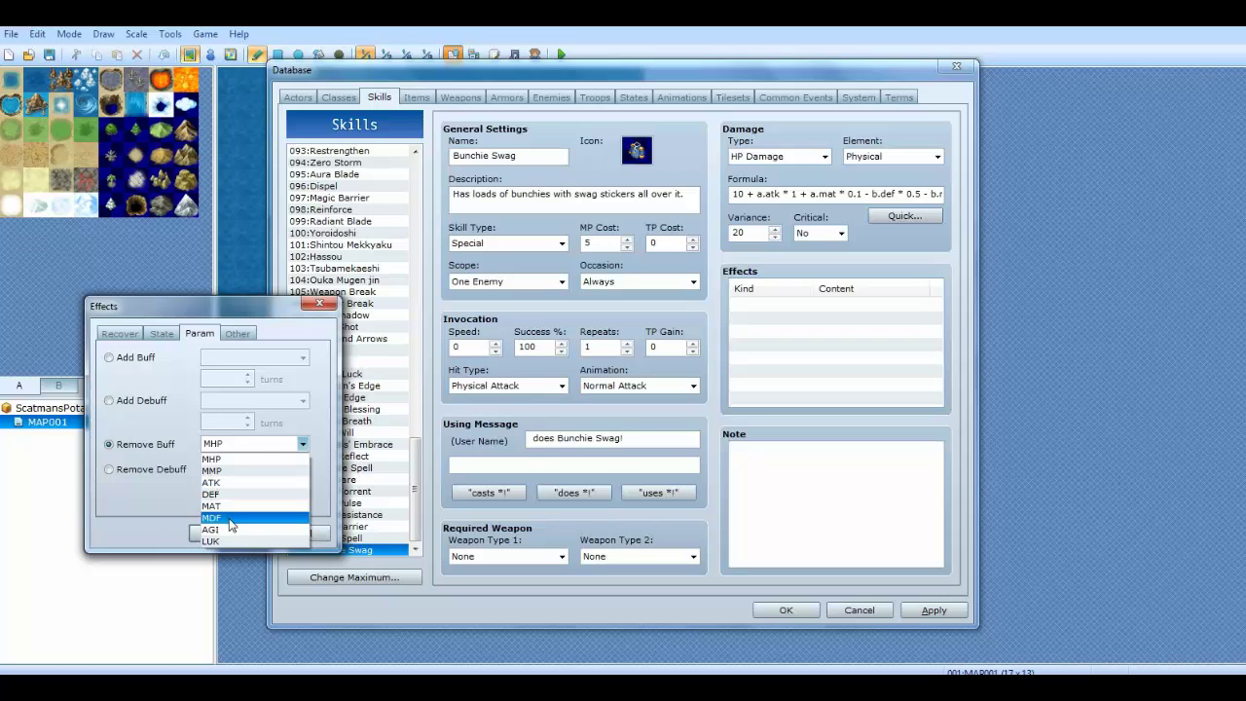
{"action": "left_click", "coordinate": [259, 445]}
- Change the effect to Remove Debuff for MHP
{"action": "left_click", "coordinate": [163, 471]}
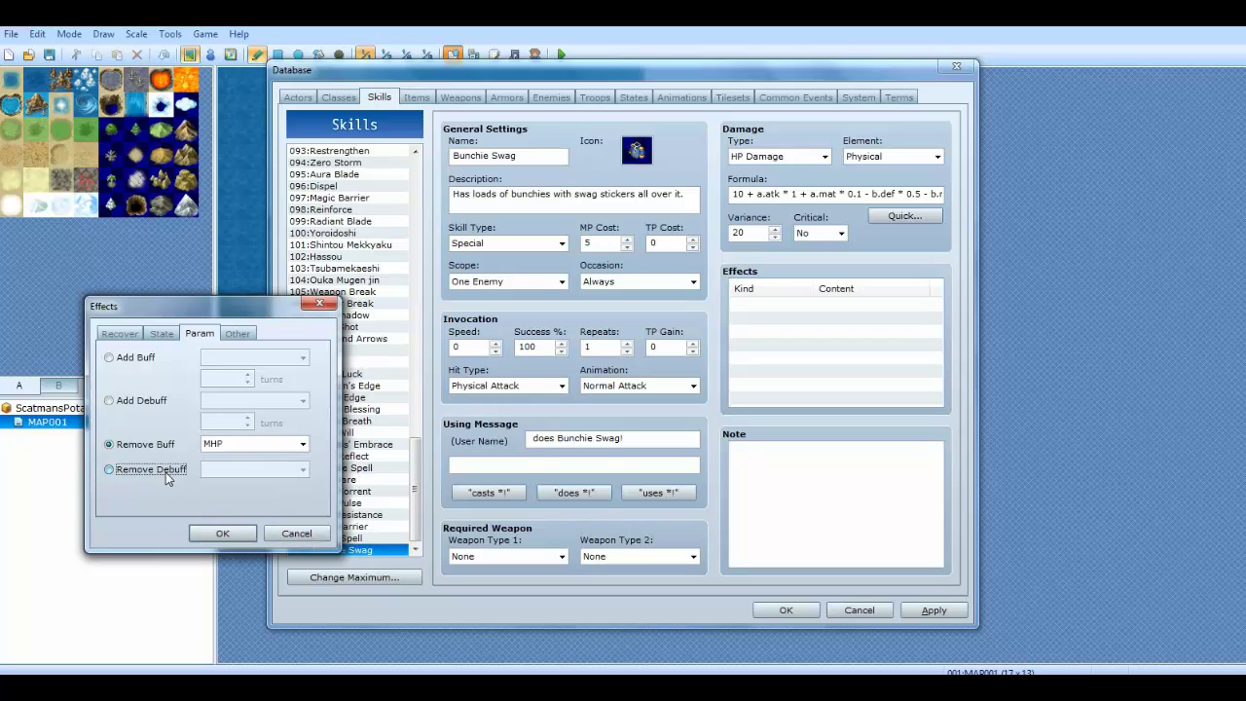
{"action": "left_click", "coordinate": [244, 471]}
{"action": "left_click", "coordinate": [225, 471]}
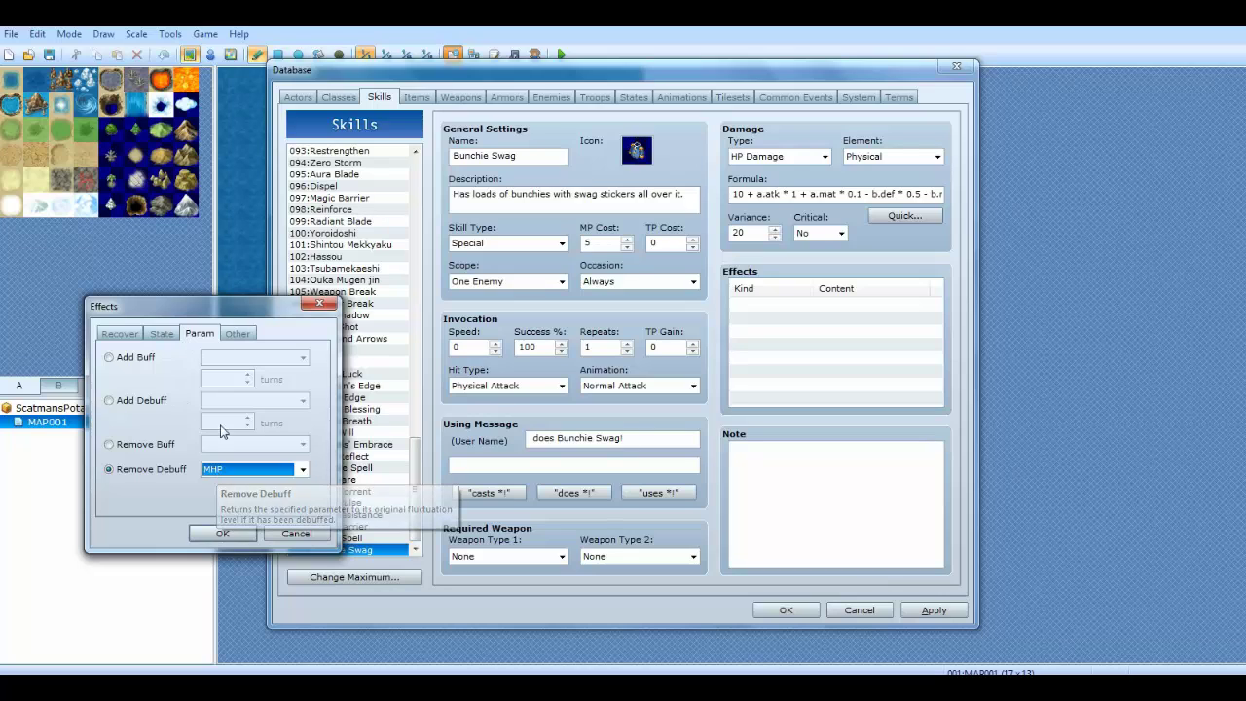
{"action": "left_click", "coordinate": [213, 472]}
{"action": "left_click", "coordinate": [210, 484]}
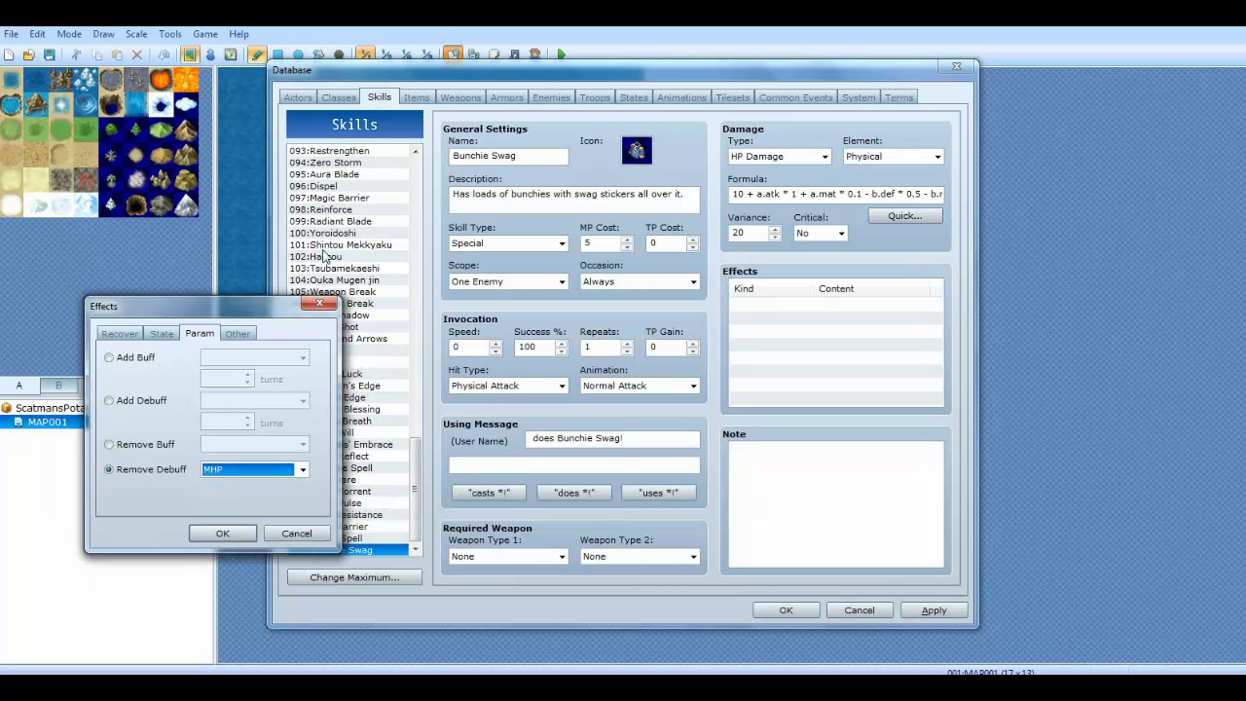
- Change the effect to the special effect Escape
{"action": "left_click", "coordinate": [239, 334]}
{"action": "left_click", "coordinate": [148, 358]}
{"action": "left_click", "coordinate": [261, 362]}
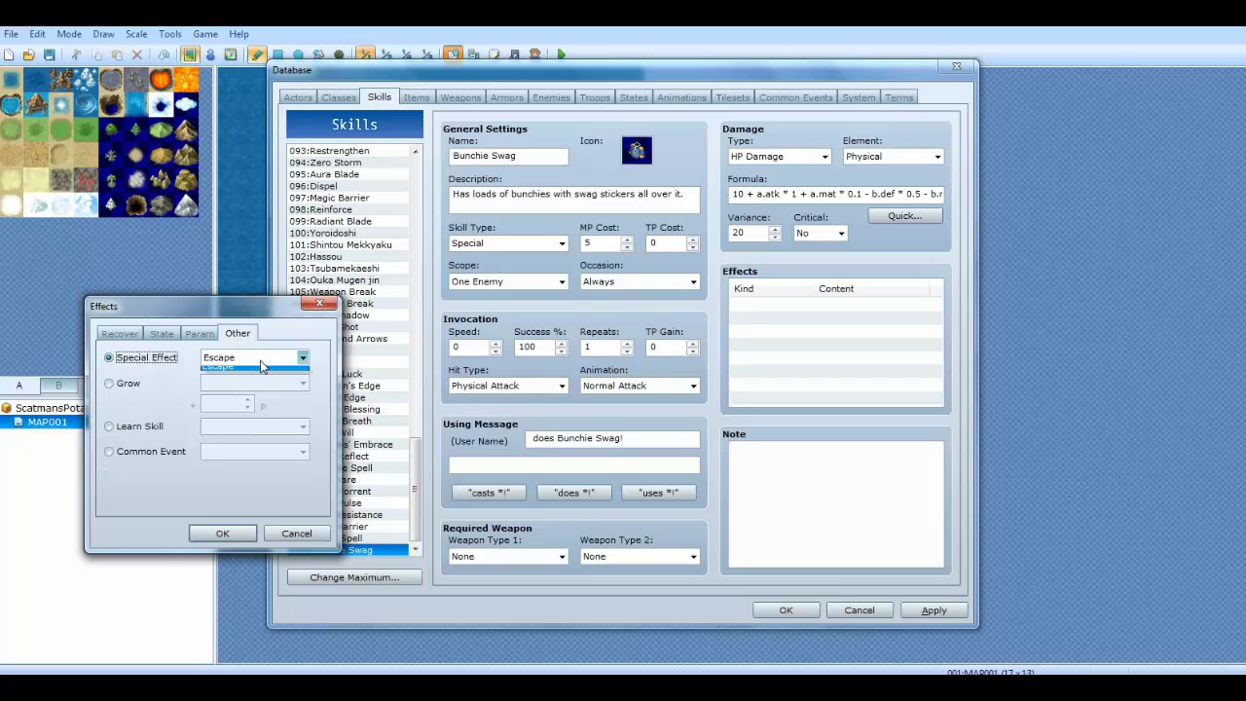
{"action": "left_click", "coordinate": [261, 367]}
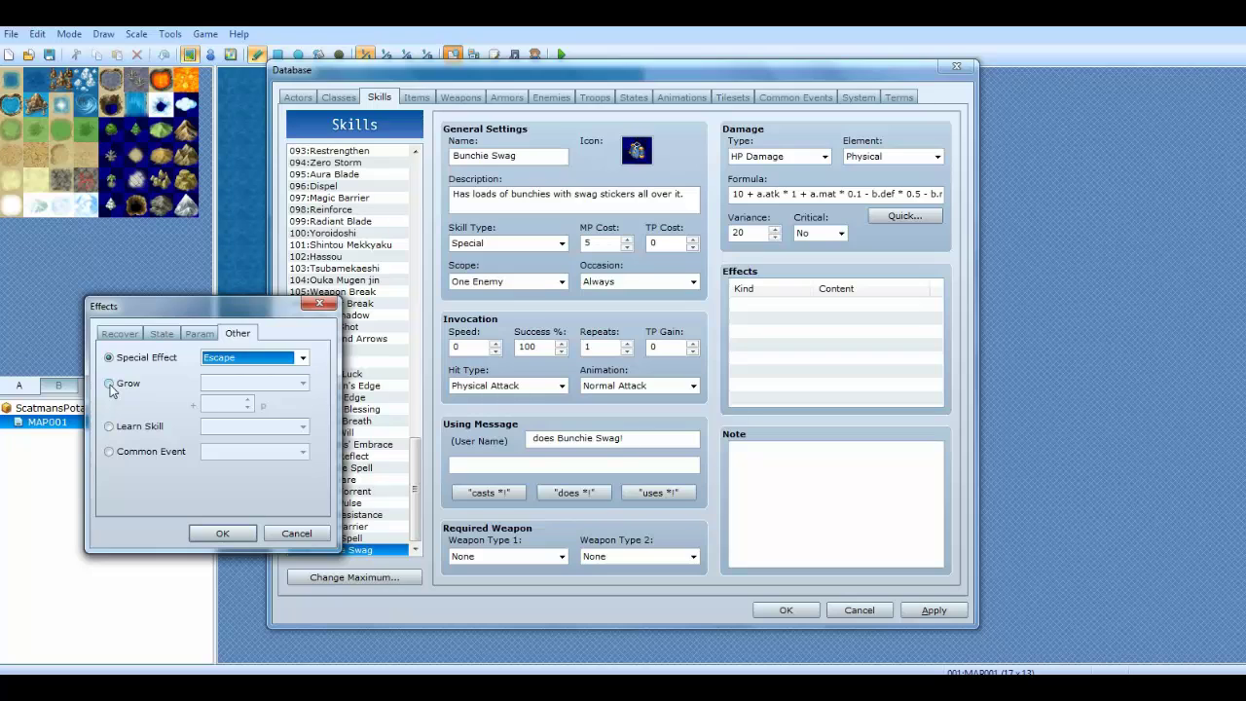
- Change the effect to Grow for MHP and review the other parameters it can raise
{"action": "left_click", "coordinate": [110, 384]}
{"action": "left_click", "coordinate": [227, 384]}
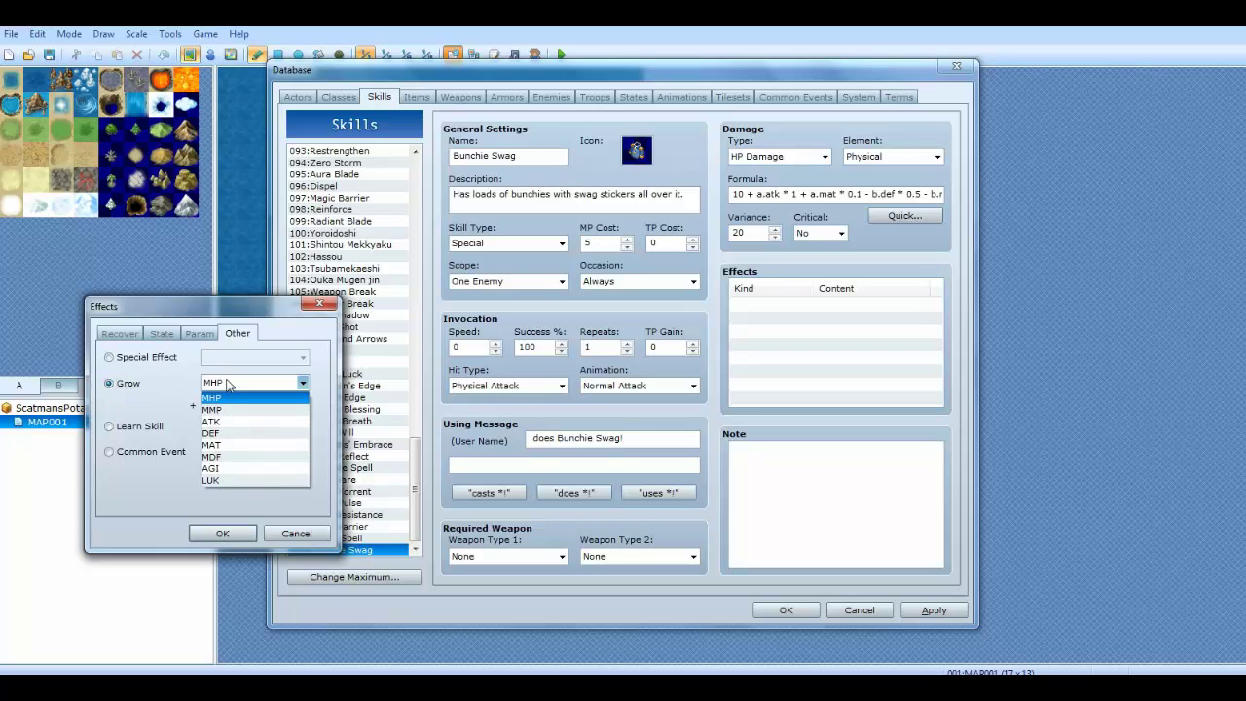
{"action": "left_click", "coordinate": [227, 397]}
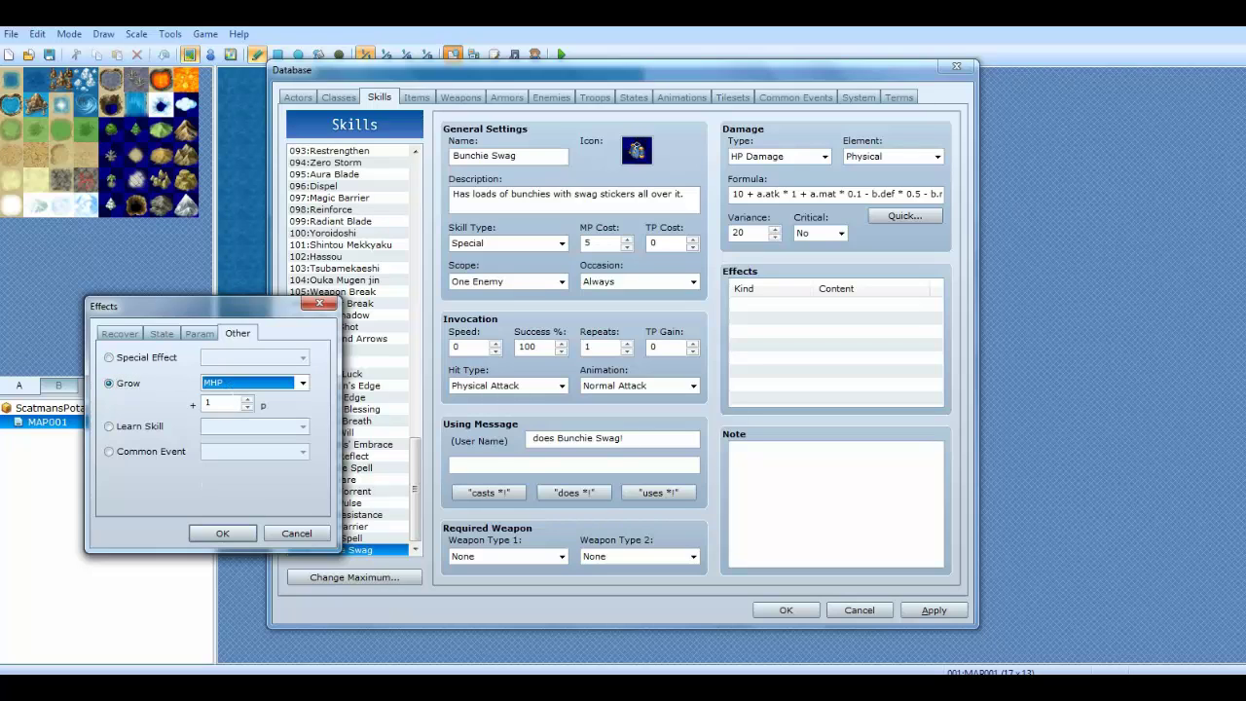
{"action": "left_click", "coordinate": [231, 383]}
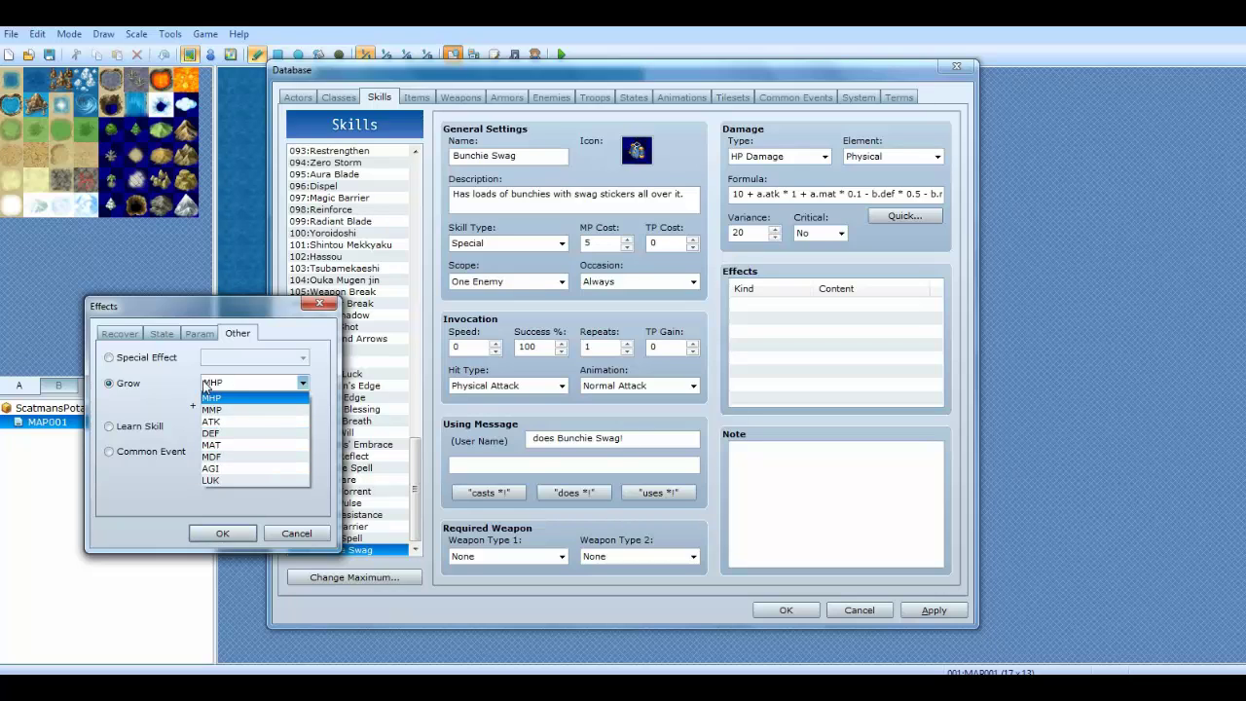
{"action": "left_click", "coordinate": [165, 381]}
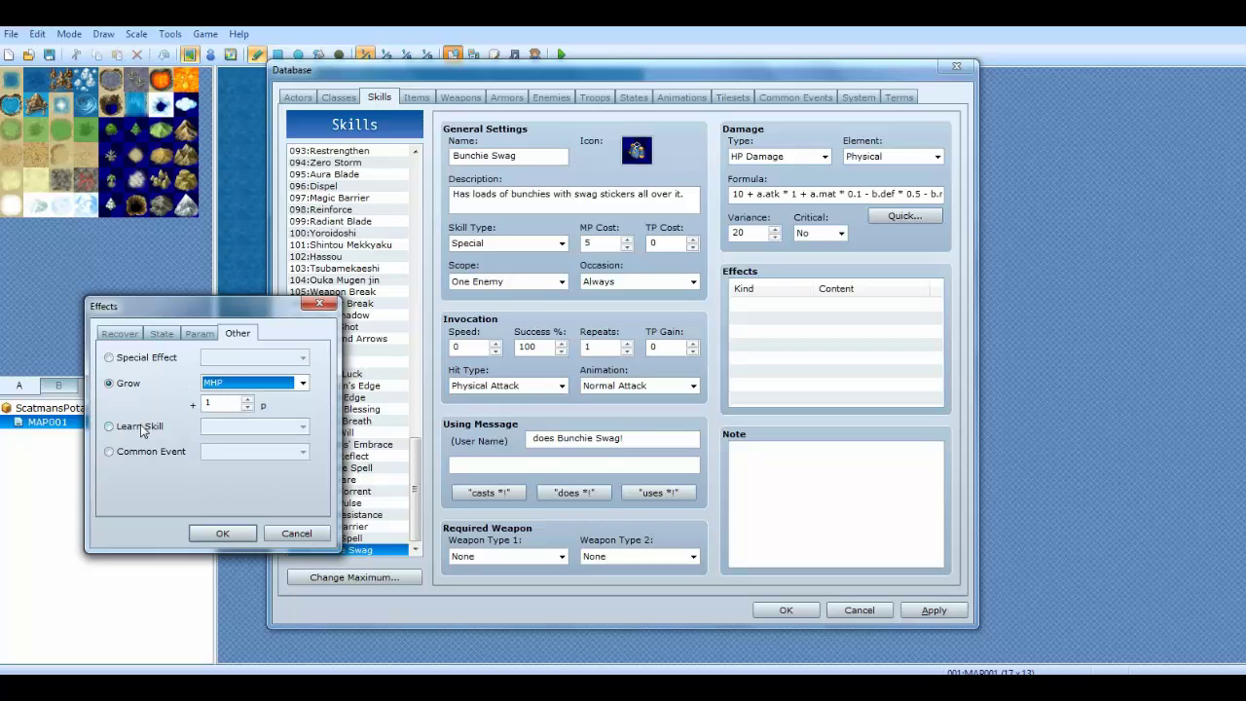
{"action": "left_click", "coordinate": [212, 388]}
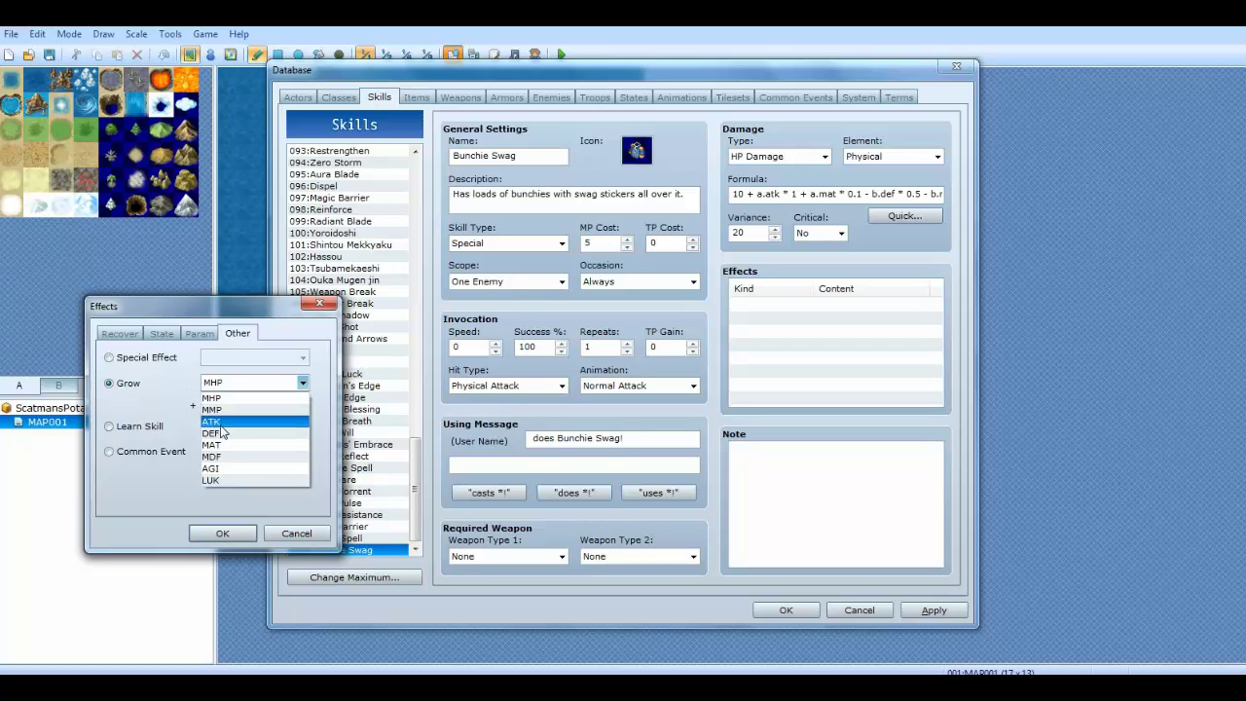
{"action": "left_click", "coordinate": [198, 366]}
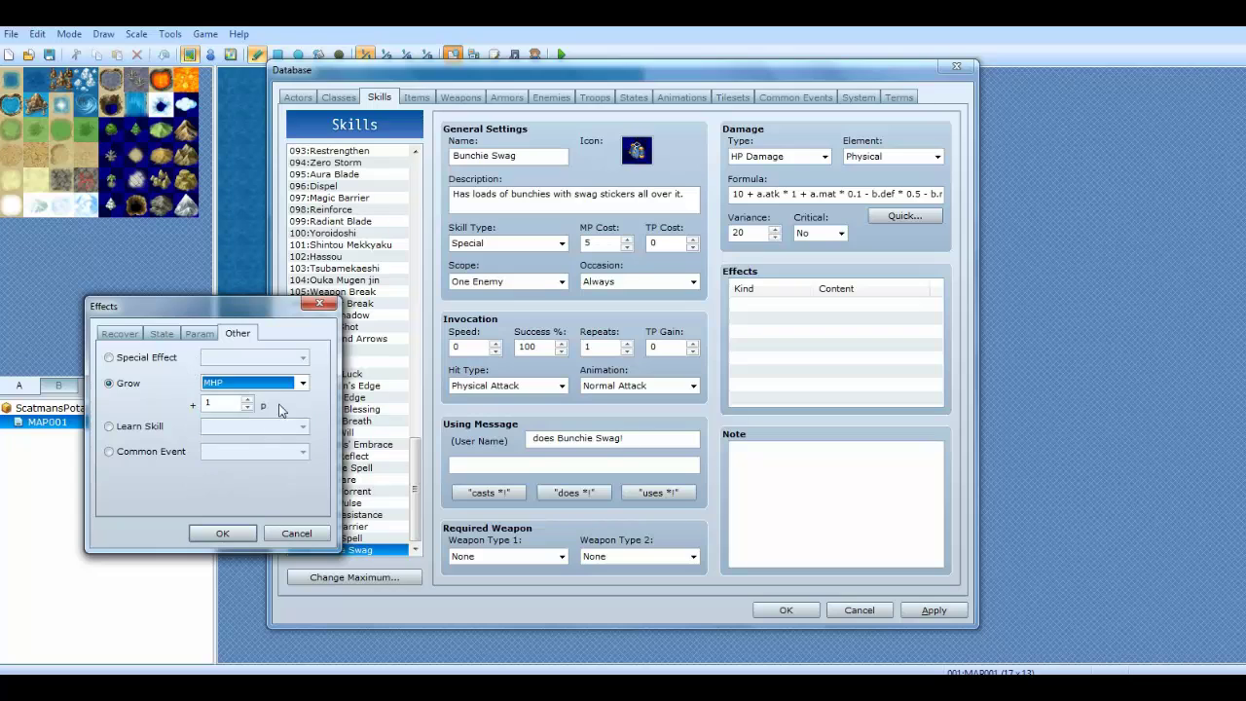
- Change the effect to Learn Skill and look through the list of skills it can teach
{"action": "left_click", "coordinate": [151, 426]}
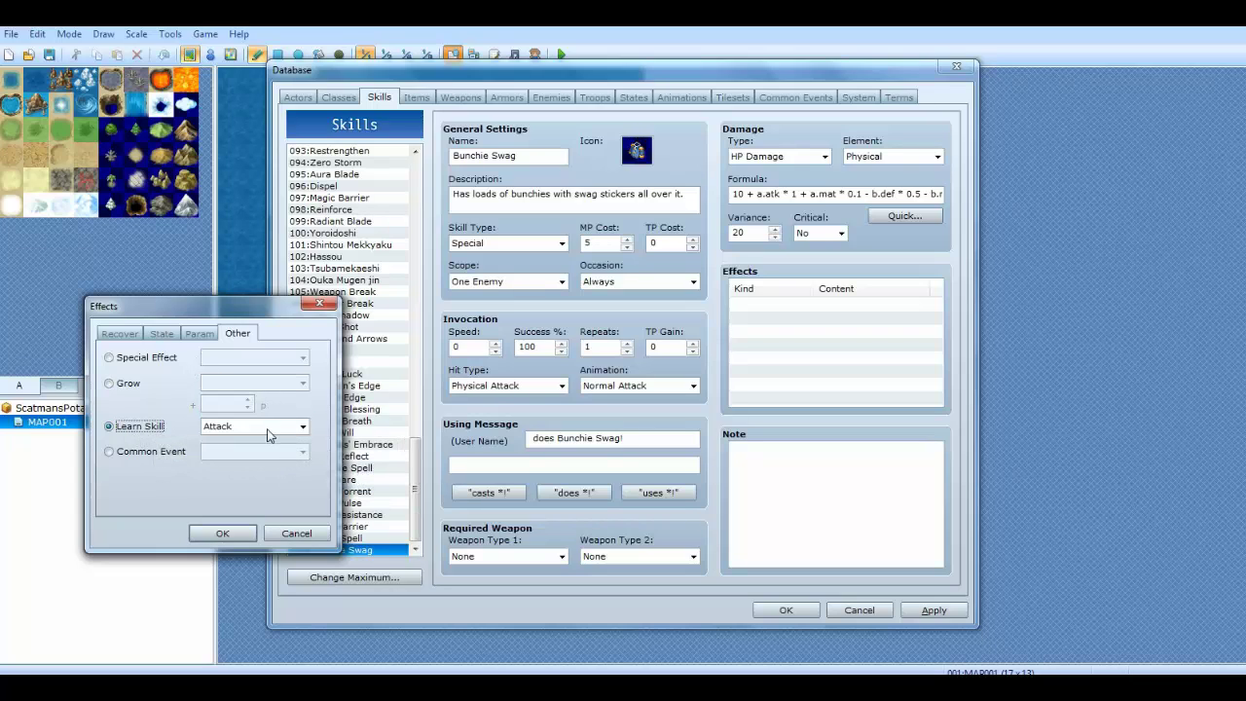
{"action": "left_click", "coordinate": [262, 428]}
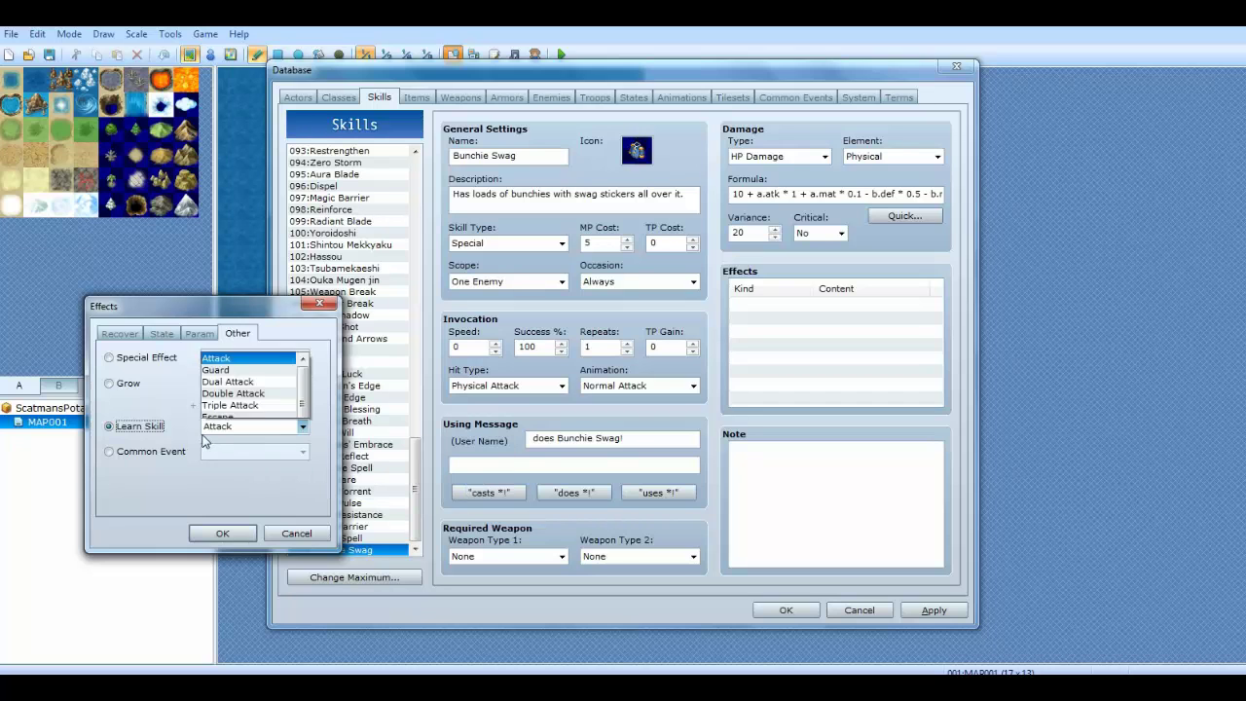
{"action": "scroll", "coordinate": [319, 143], "scroll_direction": "down", "scroll_amount": 3}
{"action": "left_click_drag", "start_coordinate": [319, 143], "coordinate": [317, 365]}
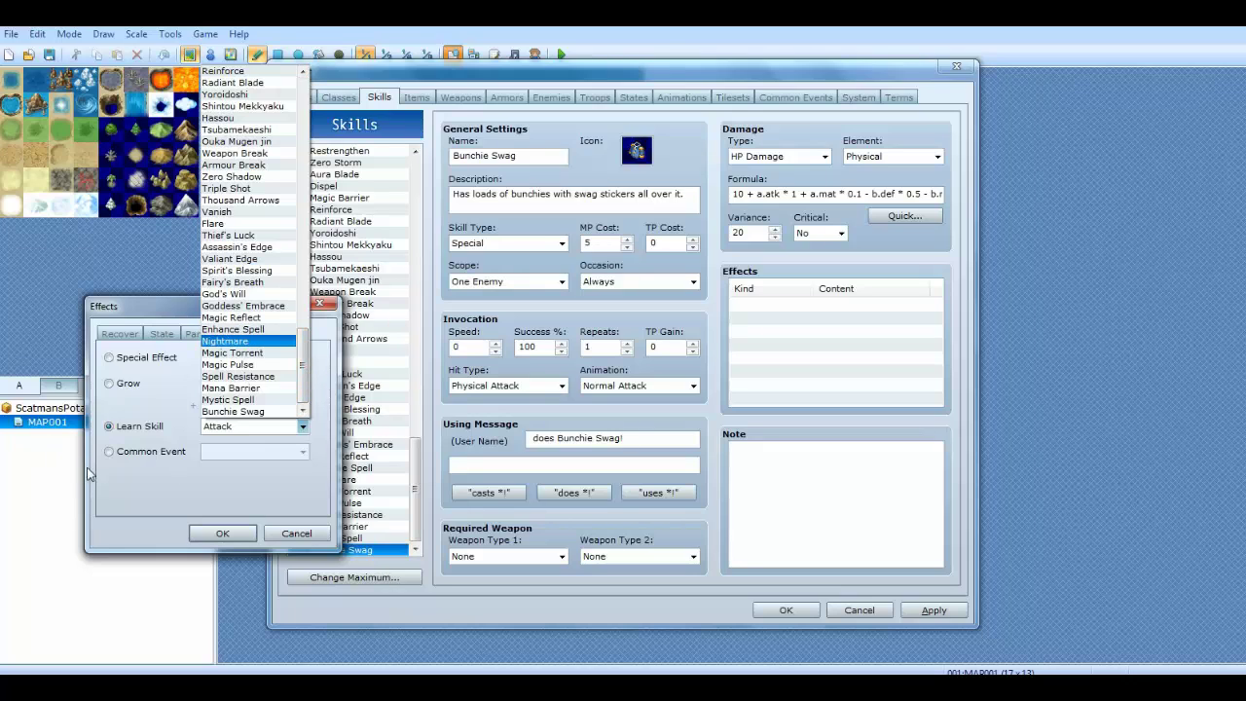
- Change the effect to Common Event, check its list of events, and discard the new effect
{"action": "left_click", "coordinate": [146, 453]}
{"action": "left_click", "coordinate": [146, 452]}
{"action": "left_click", "coordinate": [255, 452]}
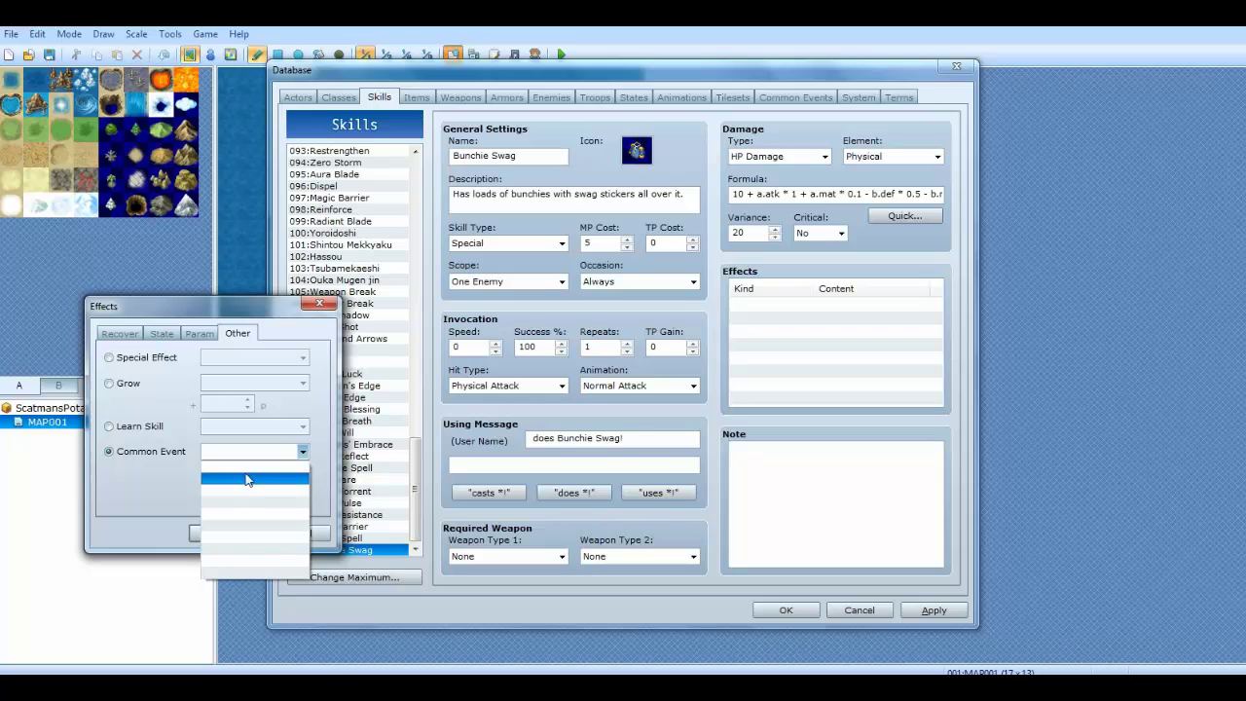
{"action": "left_click", "coordinate": [244, 452]}
{"action": "left_click", "coordinate": [244, 454]}
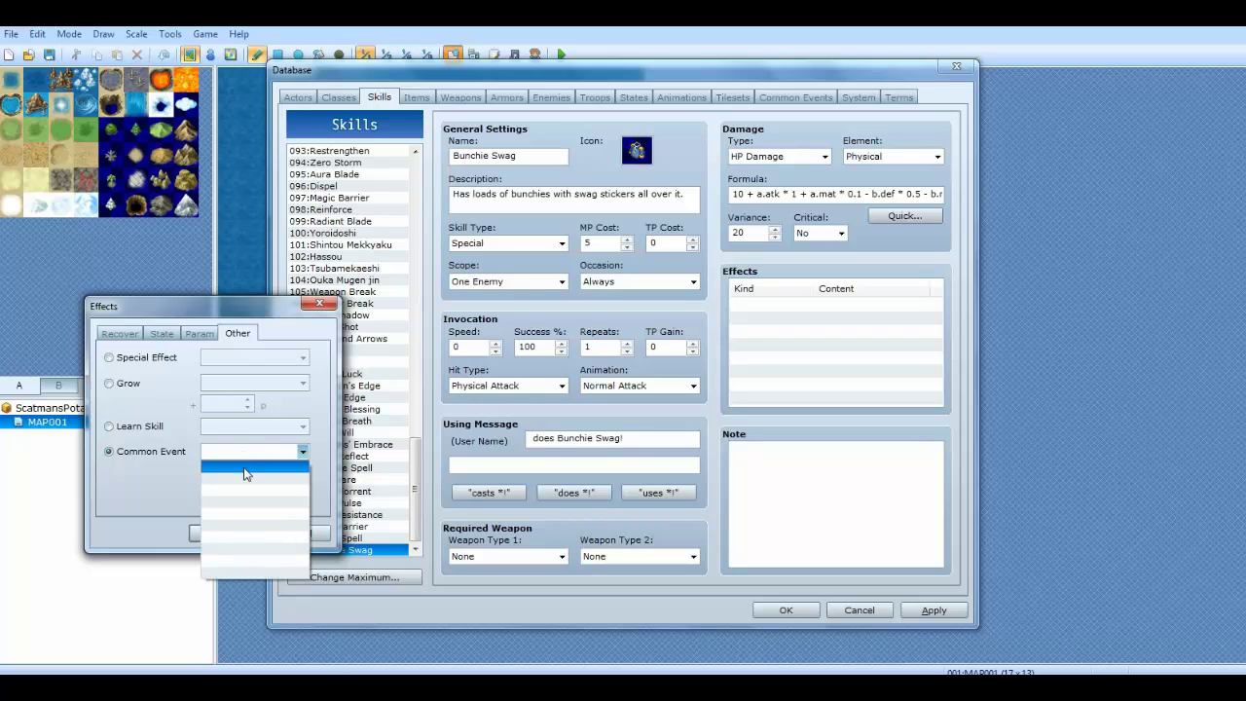
{"action": "left_click", "coordinate": [244, 472]}
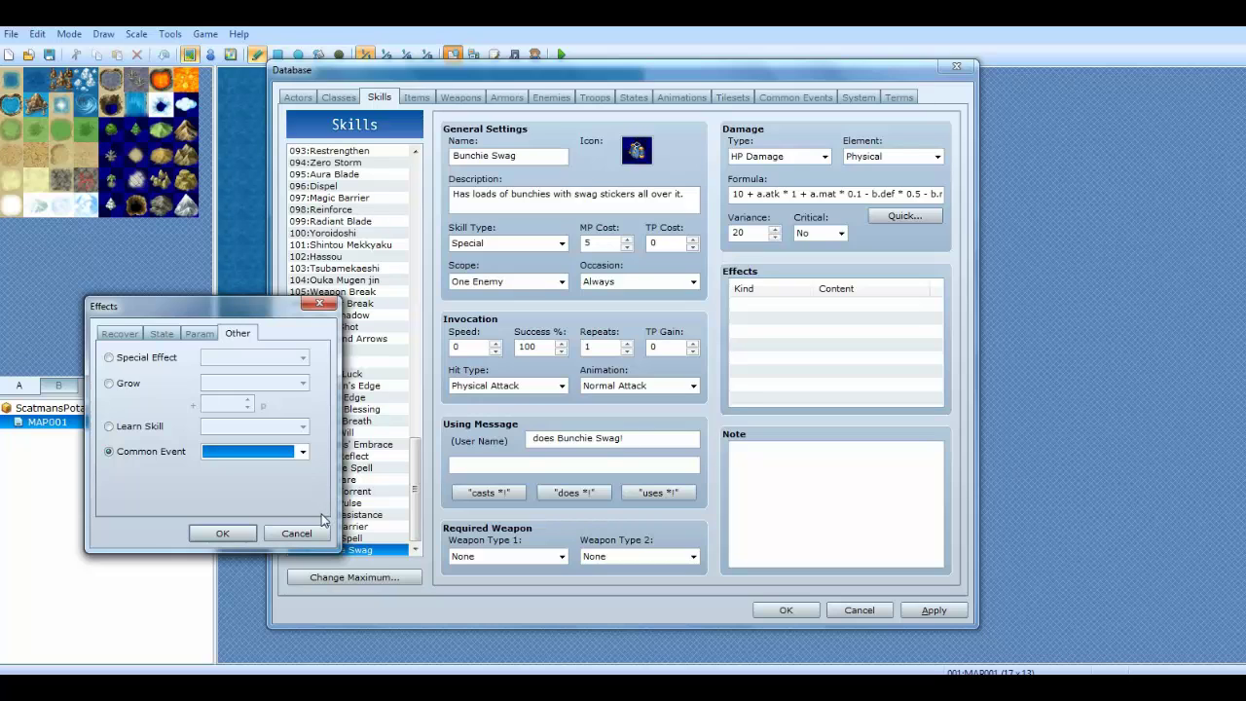
{"action": "left_click", "coordinate": [300, 533]}
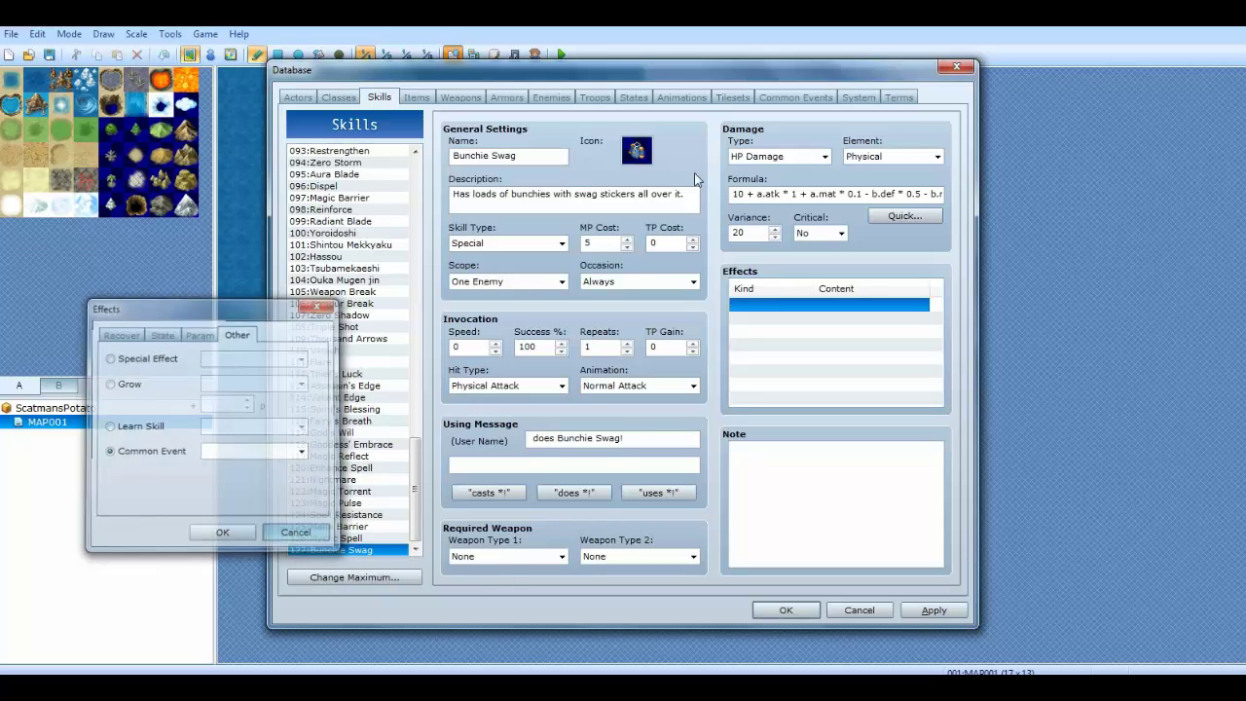
- Enter "IM A BUNCHIE :D" as the note of the Bunchie Swag skill
{"action": "left_click", "coordinate": [765, 458]}
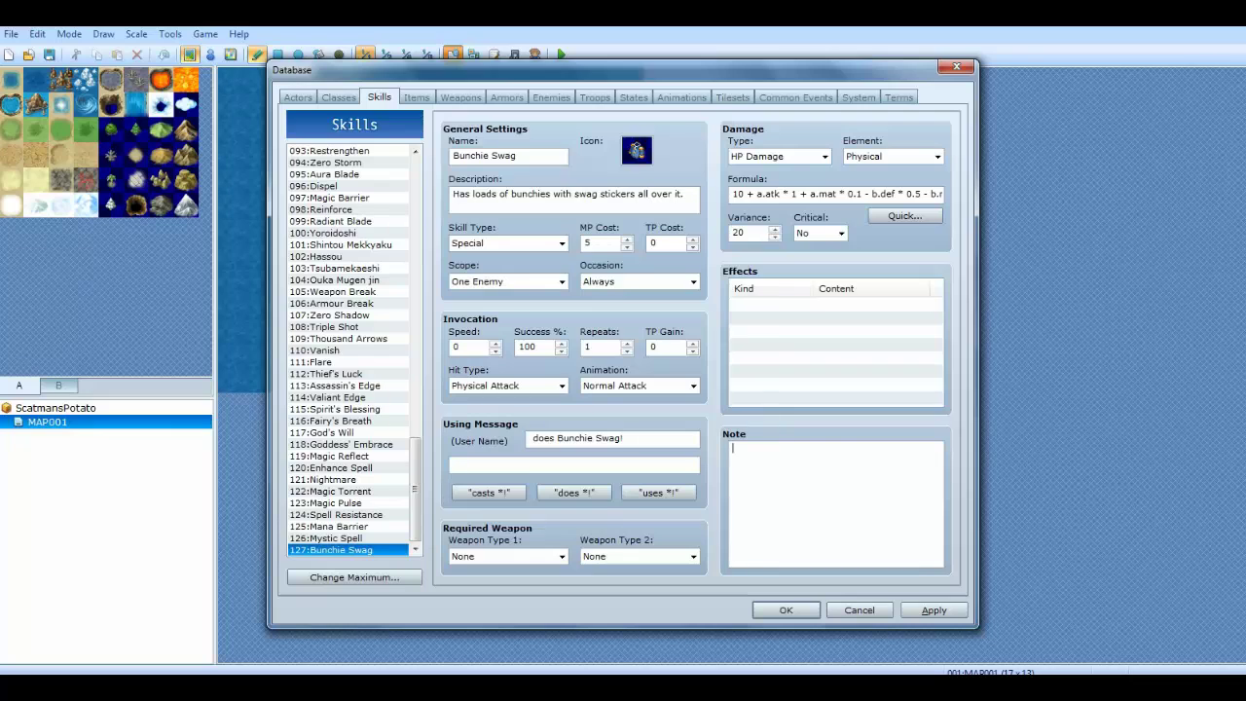
{"action": "right_click", "coordinate": [770, 455]}
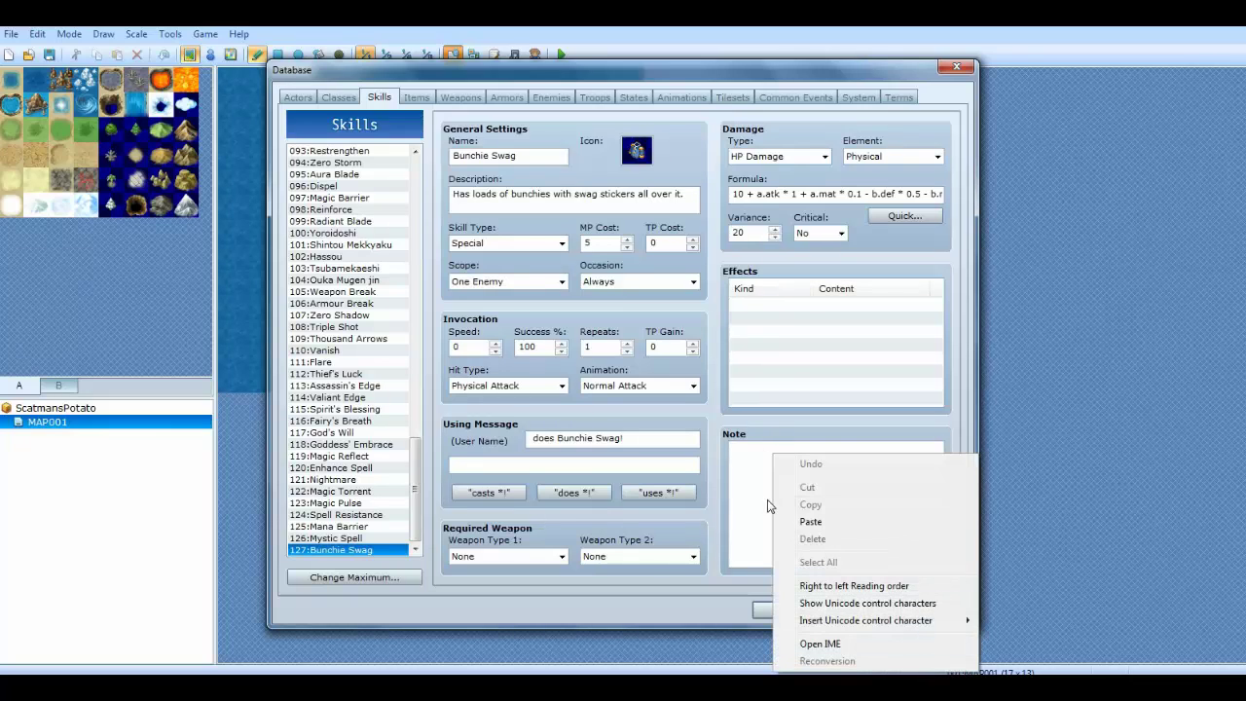
{"action": "left_click", "coordinate": [814, 375]}
{"action": "left_click", "coordinate": [815, 375]}
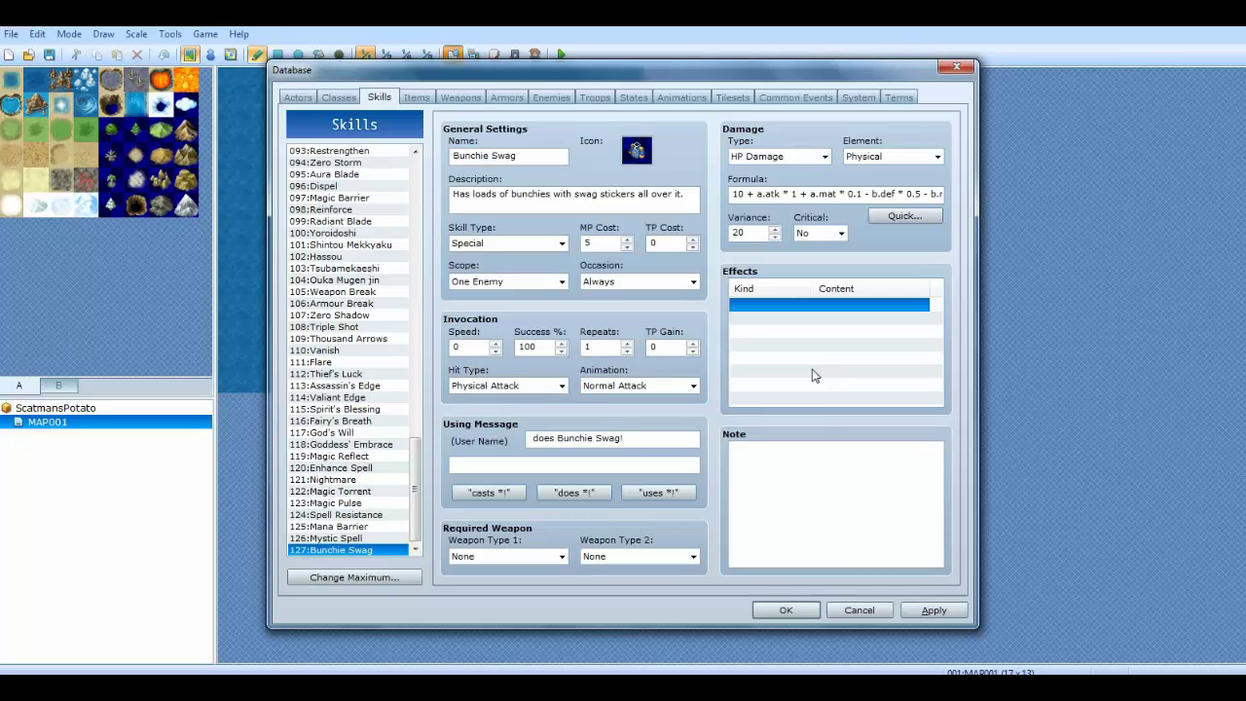
{"action": "left_click", "coordinate": [821, 444]}
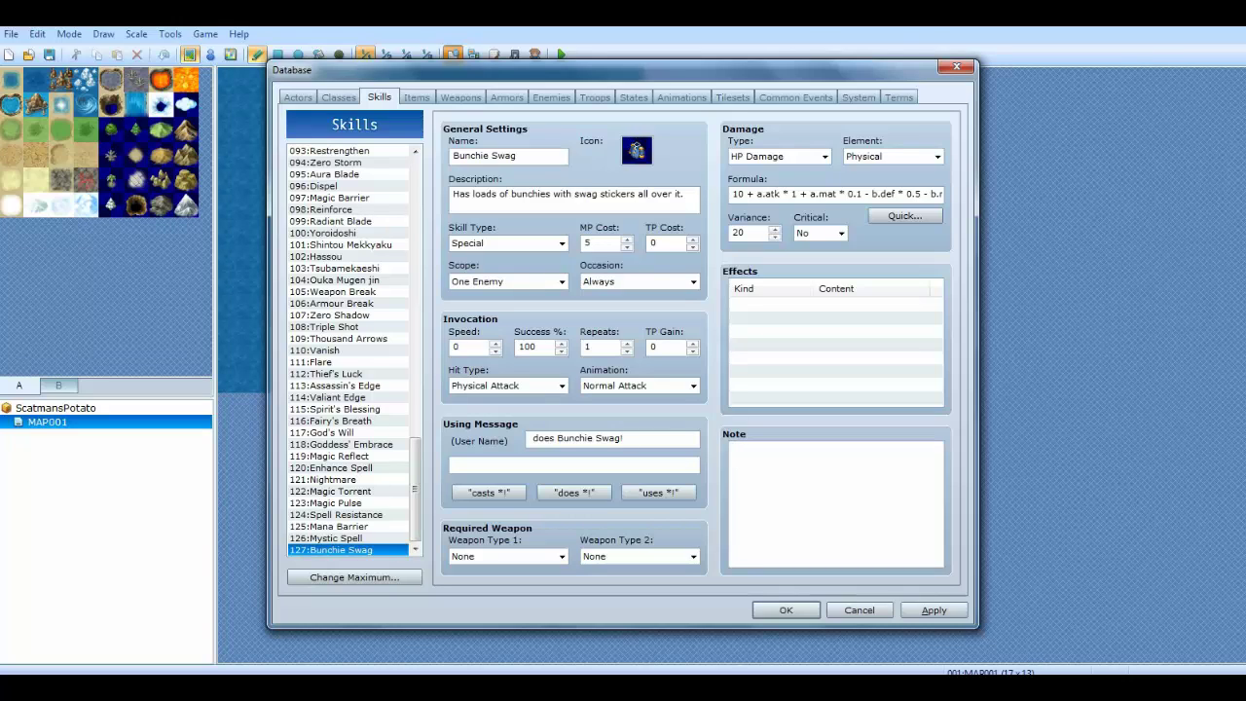
{"action": "type", "text": "IM A BUNCHIE :D"}
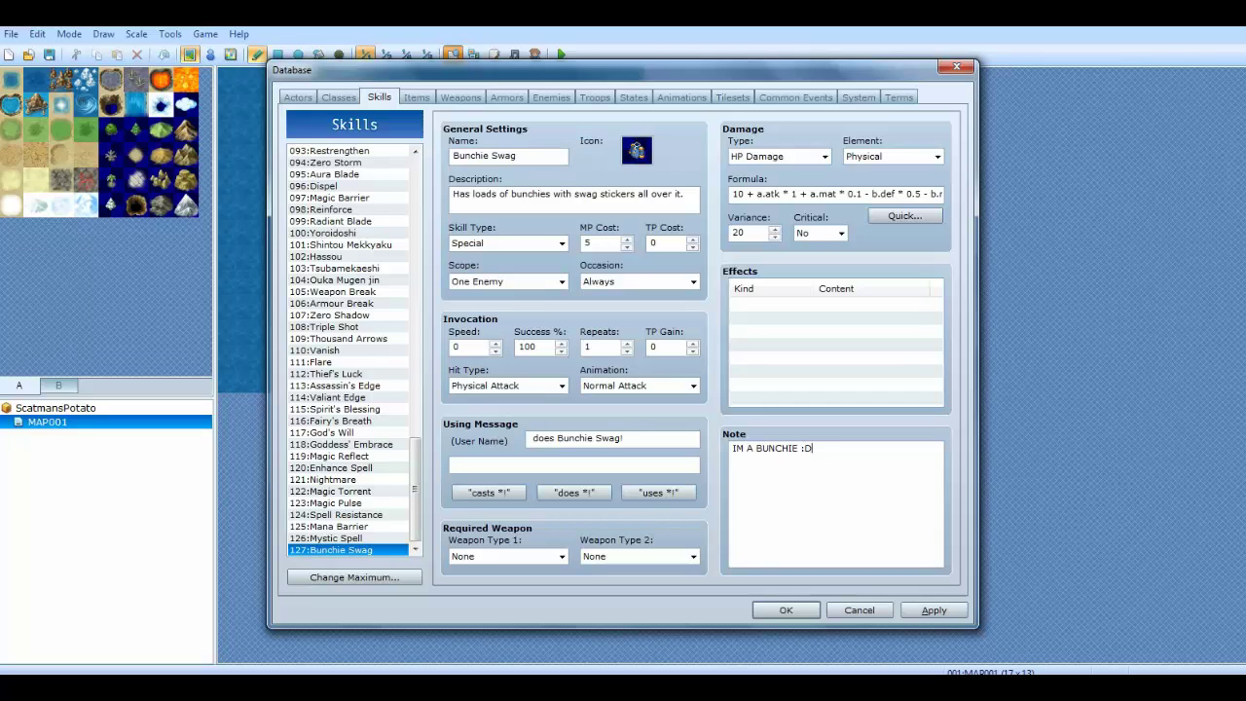